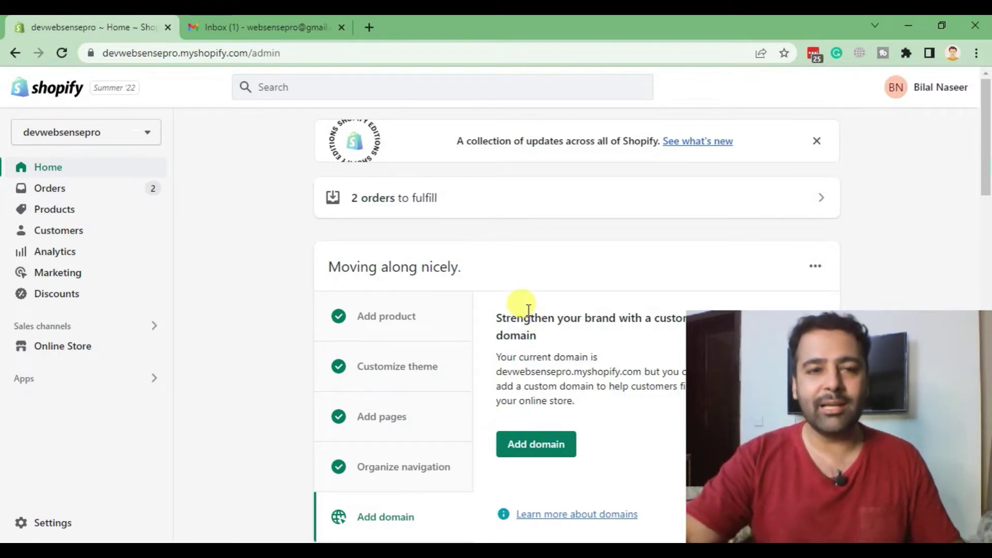
- Open the Order #1017 confirmed email from the Gmail inbox
{"action": "left_click", "coordinate": [272, 37]}
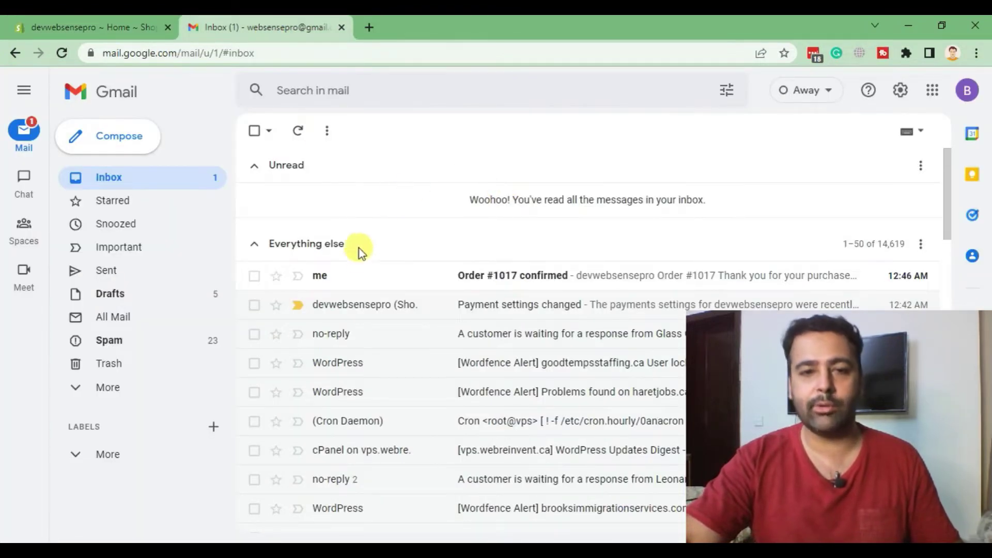
{"action": "left_click", "coordinate": [515, 289]}
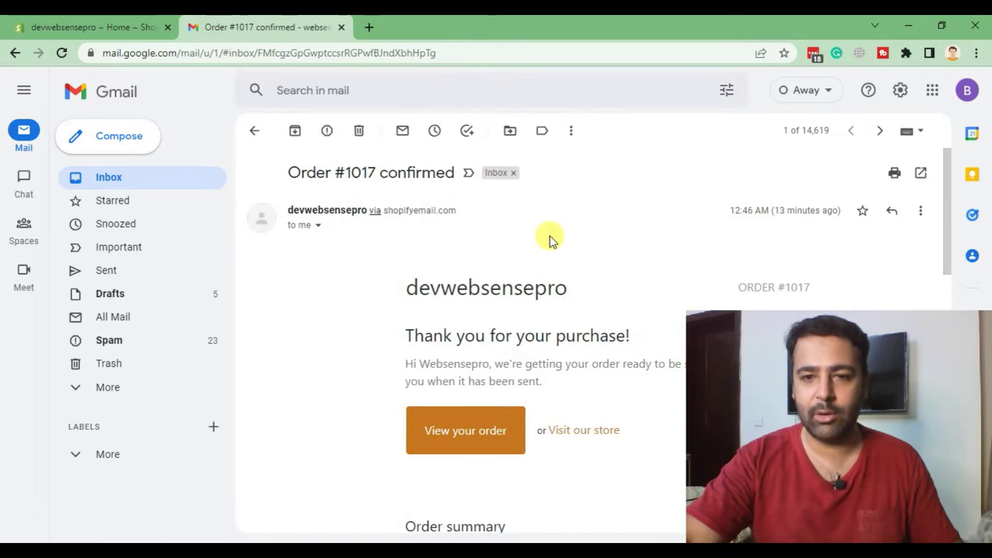
{"action": "scroll", "coordinate": [550, 236], "scroll_direction": "down", "scroll_amount": 3}
{"action": "scroll", "coordinate": [637, 262], "scroll_direction": "down", "scroll_amount": 3}
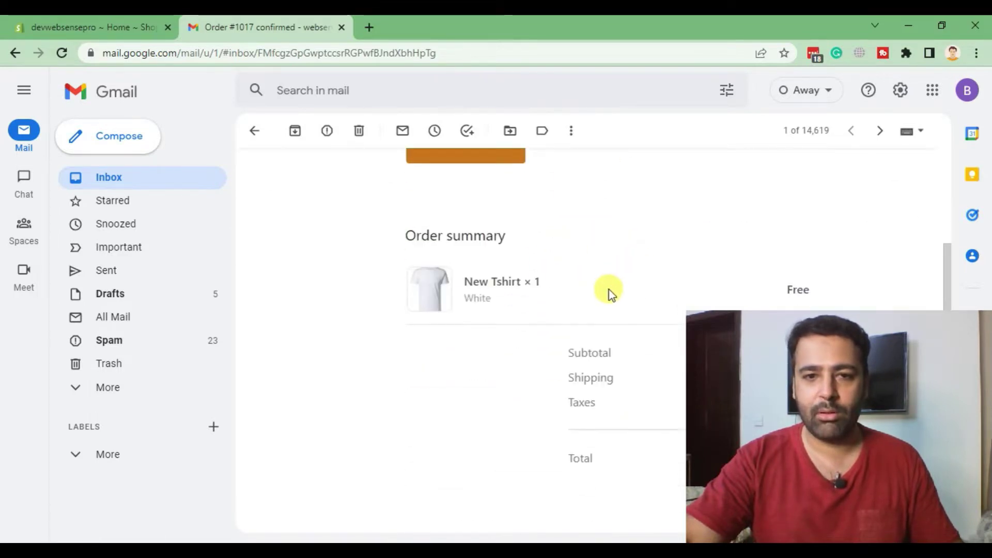
{"action": "scroll", "coordinate": [609, 289], "scroll_direction": "up", "scroll_amount": 6}
- Highlight the order confirmation subject line and the devwebsensepro sender name
{"action": "left_click_drag", "start_coordinate": [289, 170], "coordinate": [442, 171]}
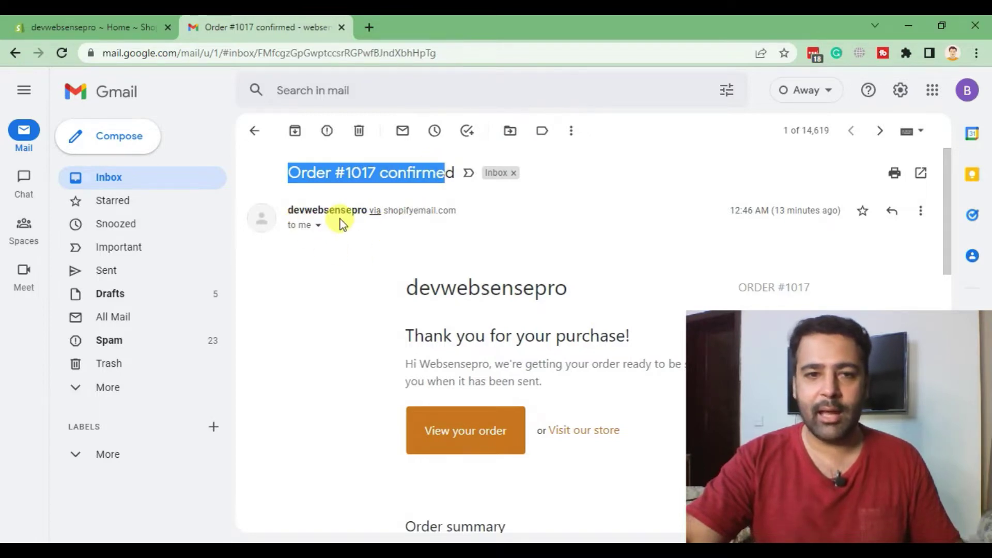
{"action": "left_click_drag", "start_coordinate": [287, 211], "coordinate": [363, 211]}
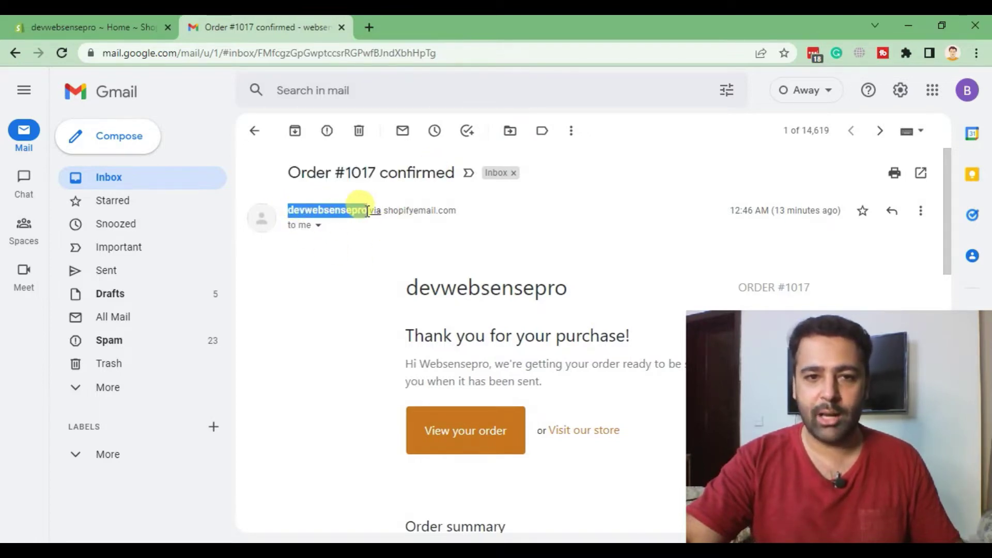
{"action": "mouse_move", "coordinate": [367, 211]}
{"action": "left_click", "coordinate": [656, 268]}
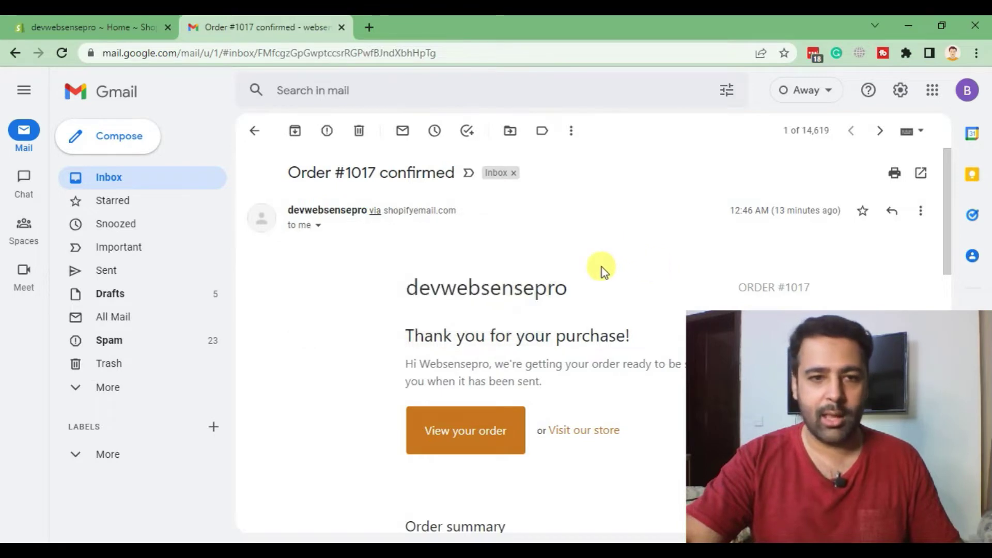
{"action": "scroll", "coordinate": [516, 232], "scroll_direction": "down", "scroll_amount": 3}
{"action": "scroll", "coordinate": [414, 273], "scroll_direction": "up", "scroll_amount": 3}
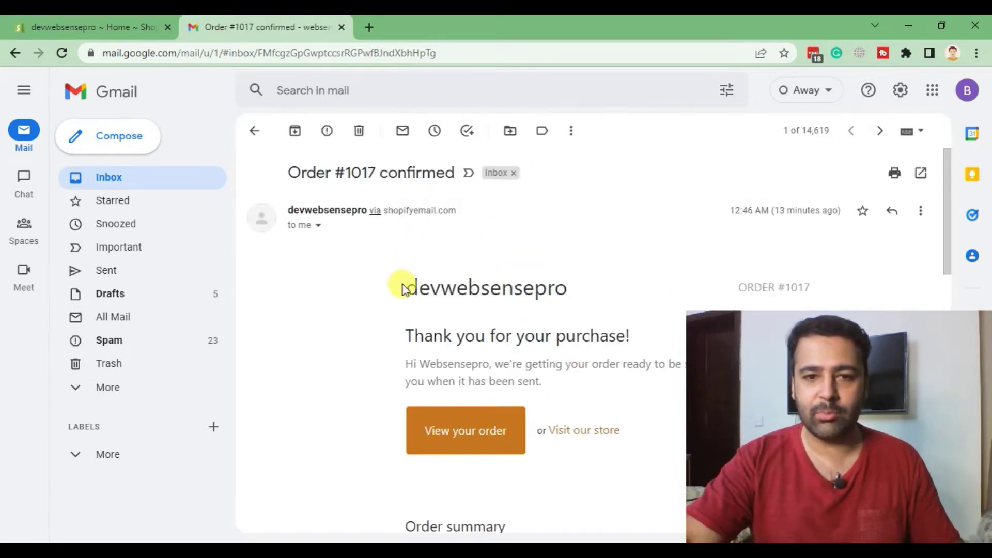
- Review the devwebsensepro store-name heading in the email body
{"action": "left_click_drag", "start_coordinate": [593, 288], "coordinate": [394, 283]}
{"action": "left_click", "coordinate": [611, 256]}
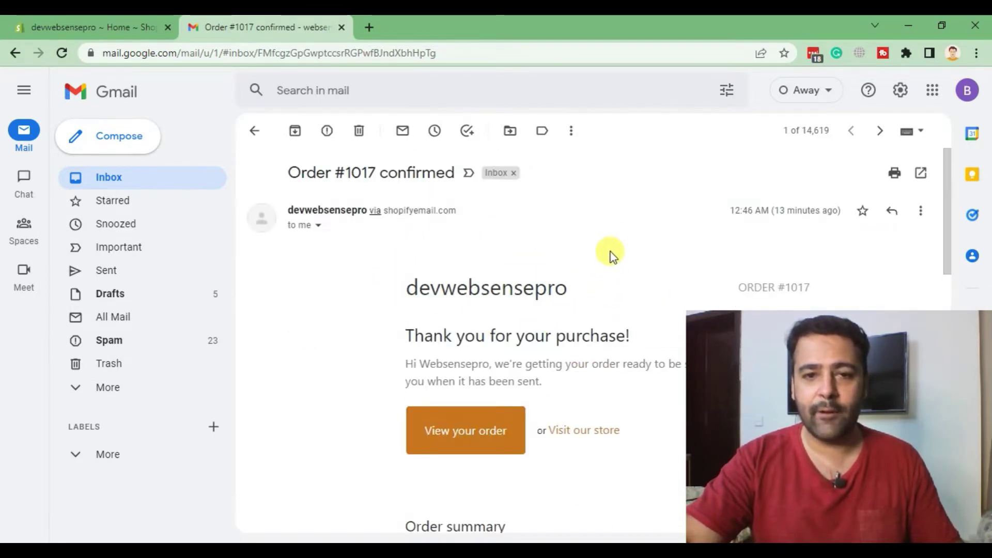
{"action": "scroll", "coordinate": [610, 243], "scroll_direction": "down", "scroll_amount": 14}
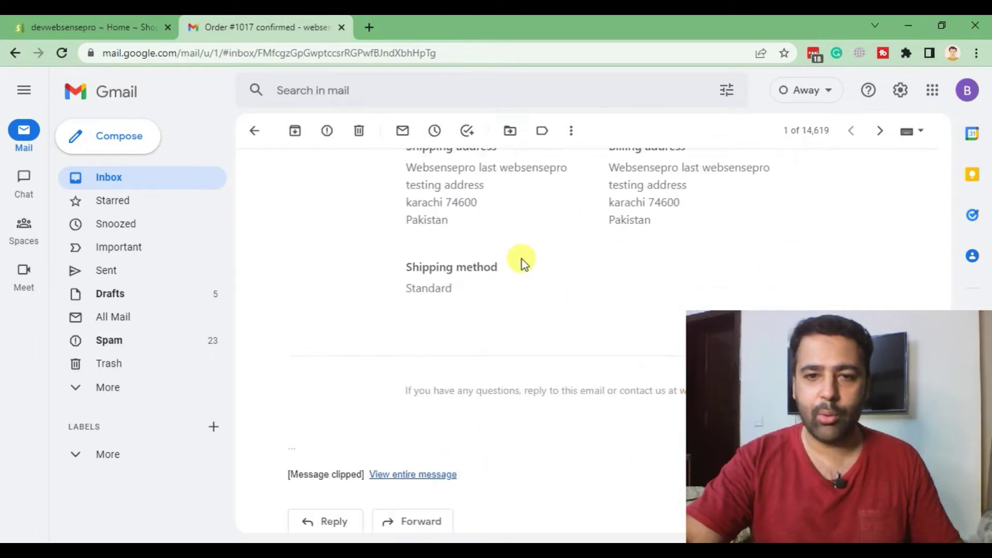
{"action": "scroll", "coordinate": [520, 263], "scroll_direction": "down", "scroll_amount": 2}
{"action": "scroll", "coordinate": [519, 269], "scroll_direction": "up", "scroll_amount": 8}
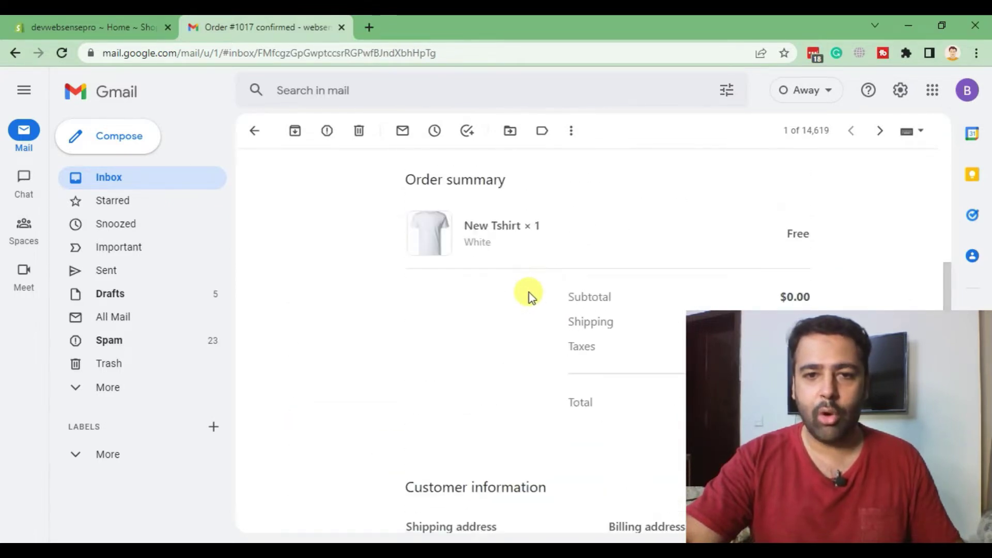
{"action": "scroll", "coordinate": [529, 293], "scroll_direction": "up", "scroll_amount": 5}
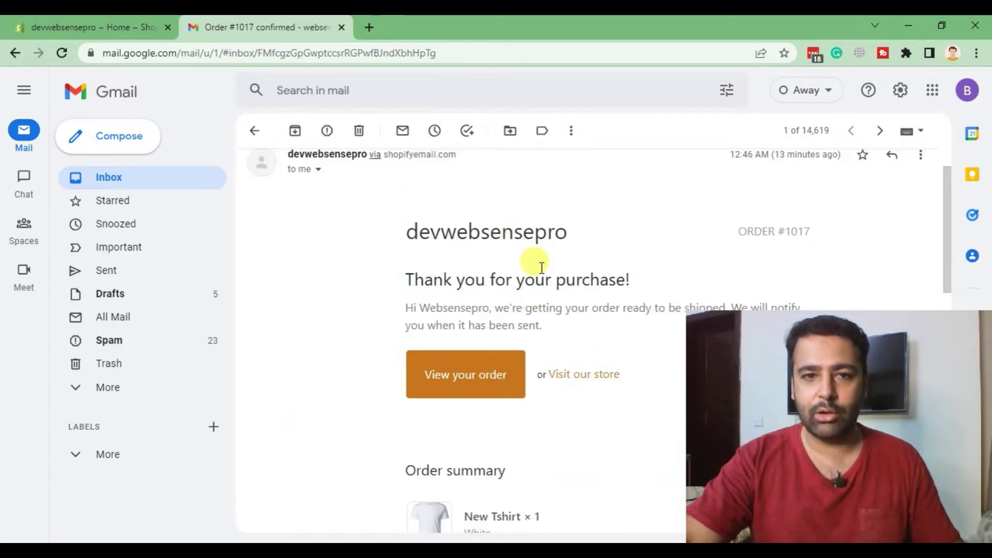
{"action": "scroll", "coordinate": [542, 268], "scroll_direction": "up", "scroll_amount": 2}
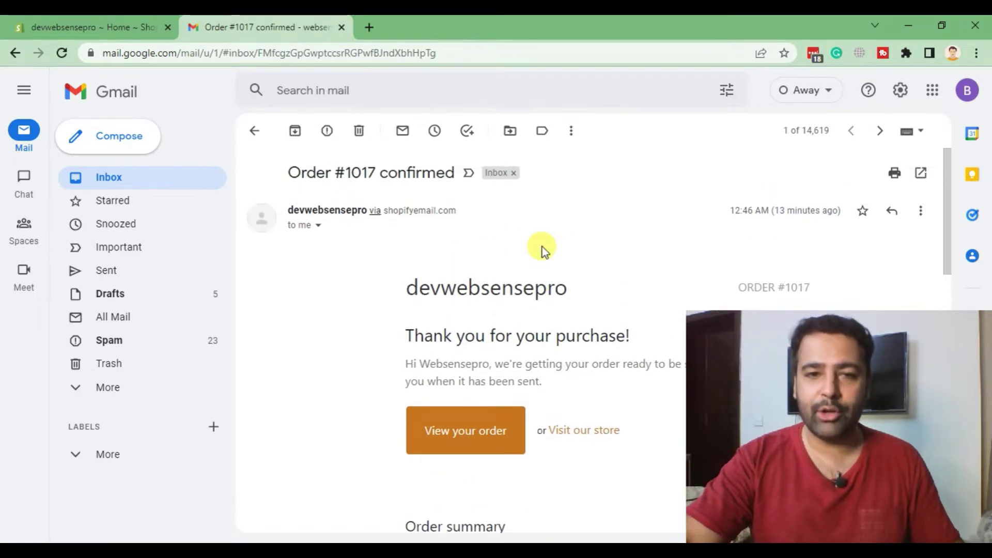
{"action": "scroll", "coordinate": [541, 246], "scroll_direction": "down", "scroll_amount": 3}
{"action": "scroll", "coordinate": [542, 283], "scroll_direction": "up", "scroll_amount": 3}
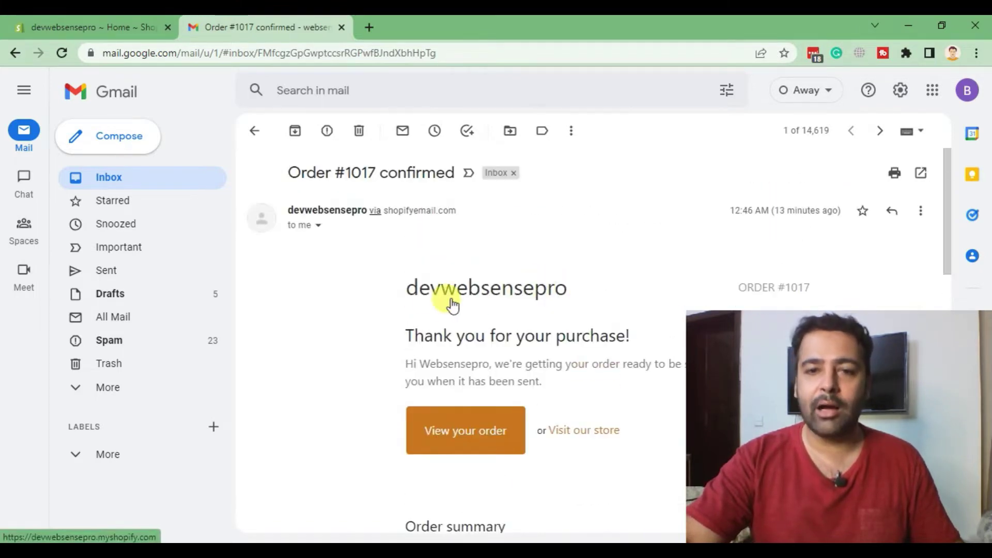
{"action": "left_click_drag", "start_coordinate": [594, 290], "coordinate": [549, 253]}
{"action": "left_click", "coordinate": [412, 195]}
{"action": "scroll", "coordinate": [613, 231], "scroll_direction": "down", "scroll_amount": 1}
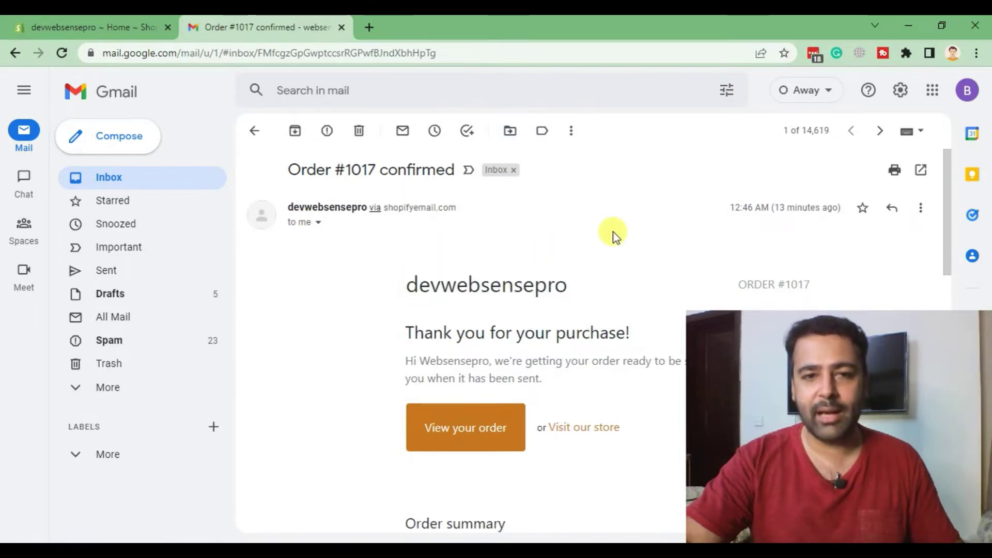
{"action": "scroll", "coordinate": [613, 232], "scroll_direction": "down", "scroll_amount": 3}
{"action": "scroll", "coordinate": [612, 231], "scroll_direction": "up", "scroll_amount": 3}
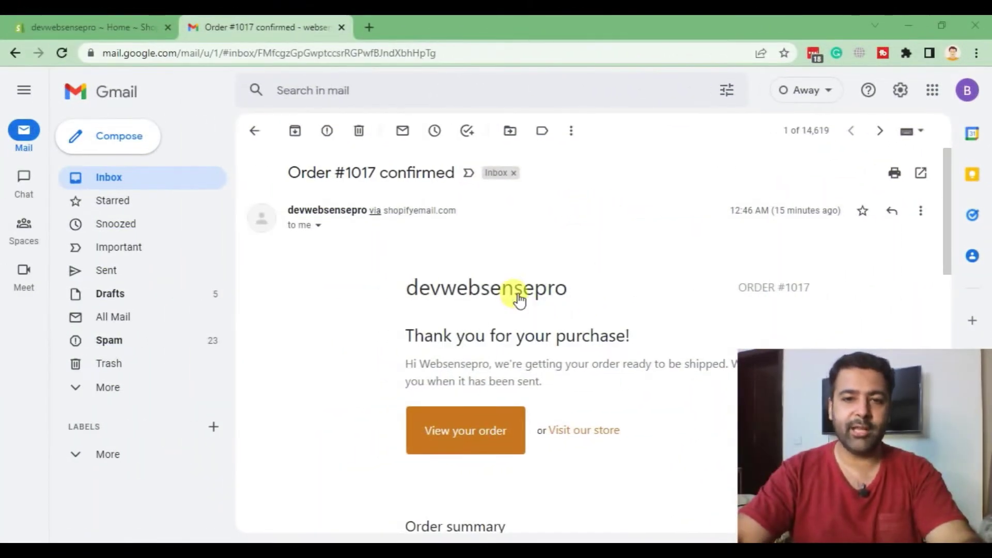
{"action": "scroll", "coordinate": [498, 217], "scroll_direction": "down", "scroll_amount": 4}
{"action": "scroll", "coordinate": [500, 222], "scroll_direction": "up", "scroll_amount": 4}
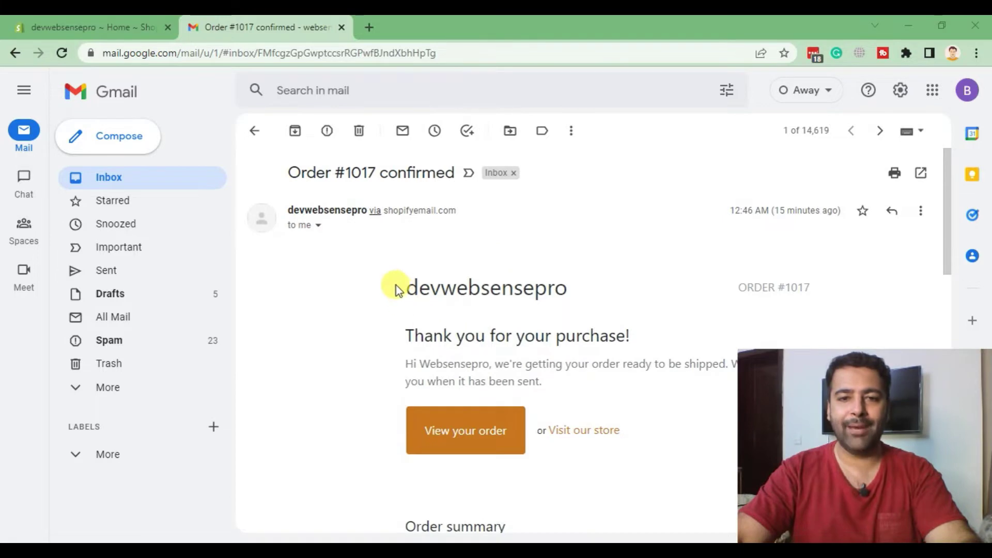
{"action": "left_click_drag", "start_coordinate": [591, 298], "coordinate": [420, 287]}
{"action": "left_click", "coordinate": [547, 246]}
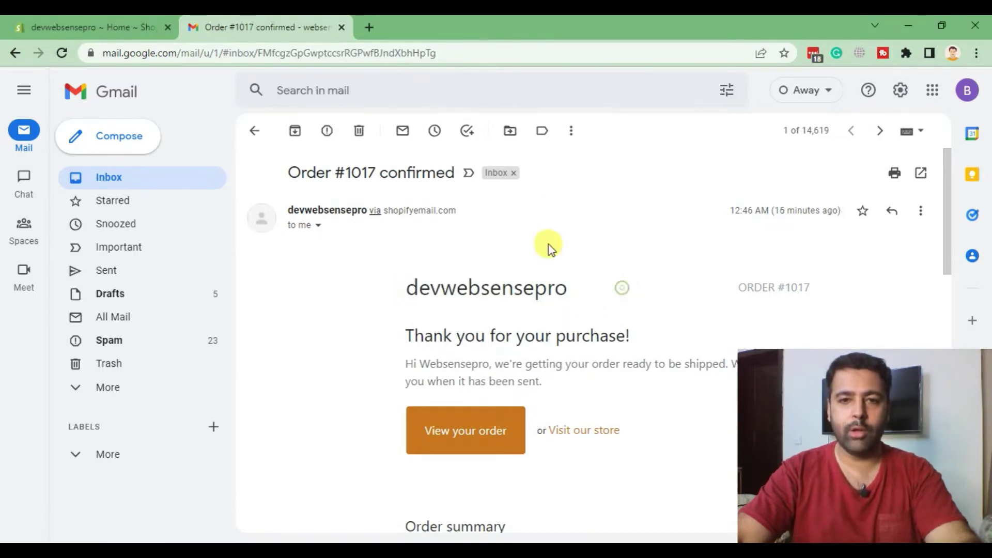
- Return to the Shopify admin and open Settings > Notifications
{"action": "left_click", "coordinate": [96, 29]}
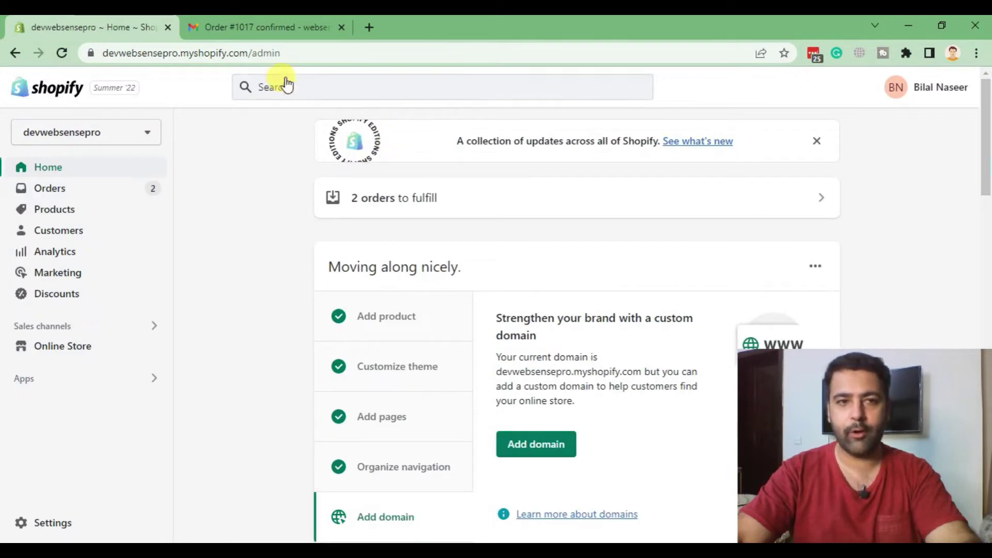
{"action": "left_click_drag", "start_coordinate": [312, 53], "coordinate": [101, 53]}
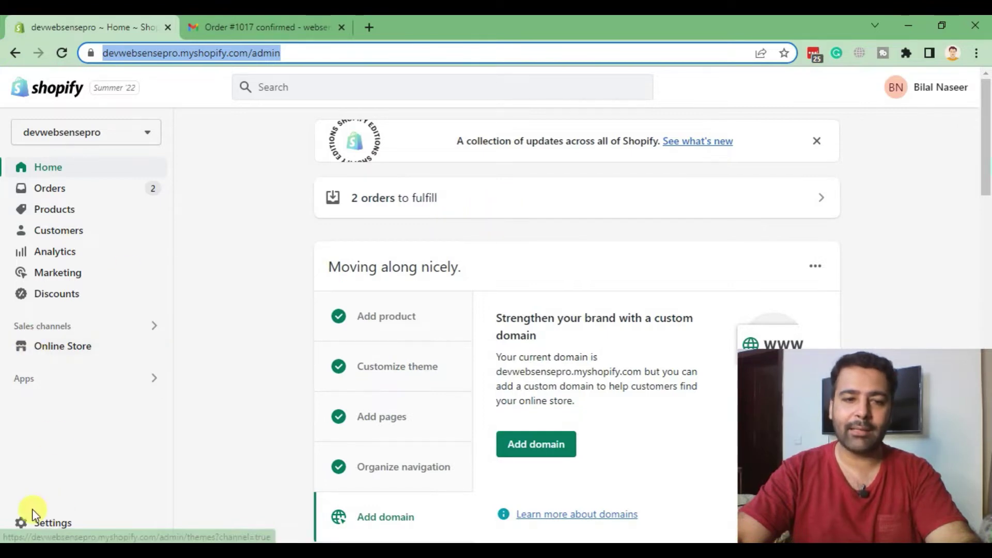
{"action": "left_click", "coordinate": [41, 523]}
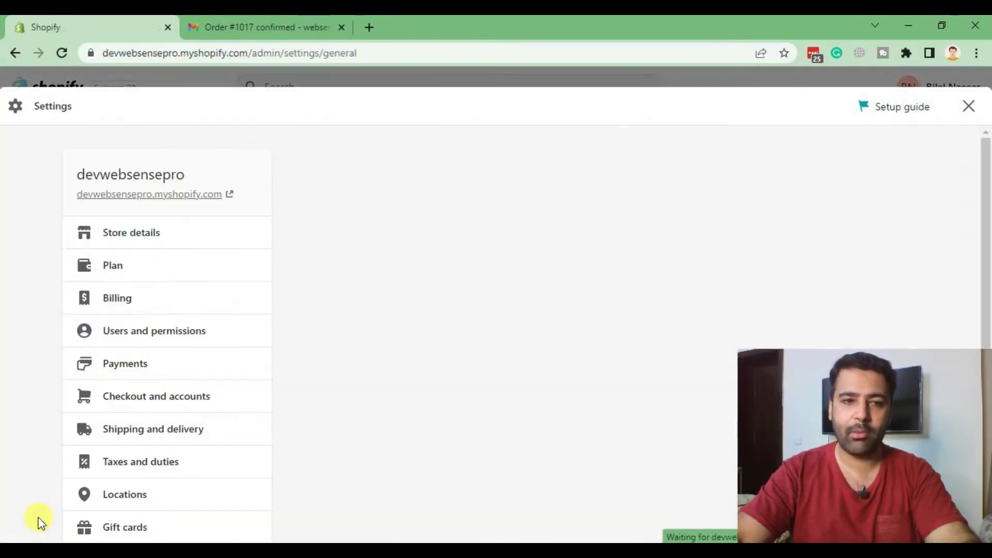
{"action": "scroll", "coordinate": [511, 215], "scroll_direction": "down", "scroll_amount": 5}
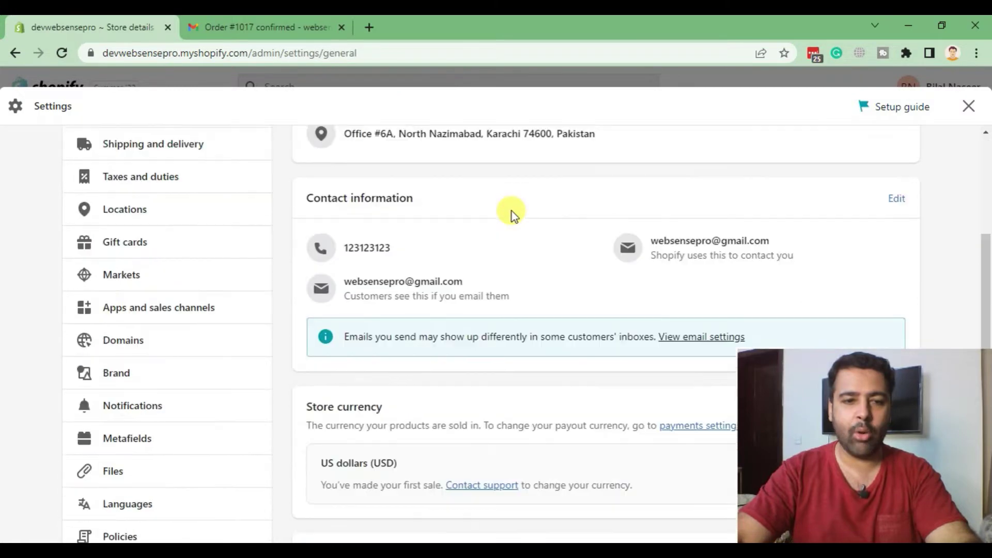
{"action": "left_click", "coordinate": [131, 406]}
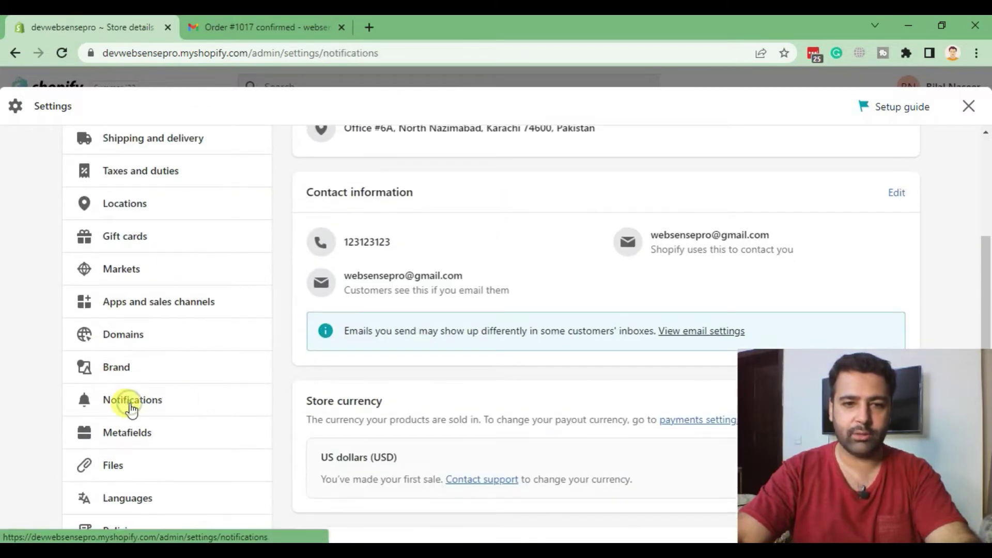
- Scroll the customer notifications list and highlight the Customize email templates heading
{"action": "scroll", "coordinate": [522, 174], "scroll_direction": "down", "scroll_amount": 10}
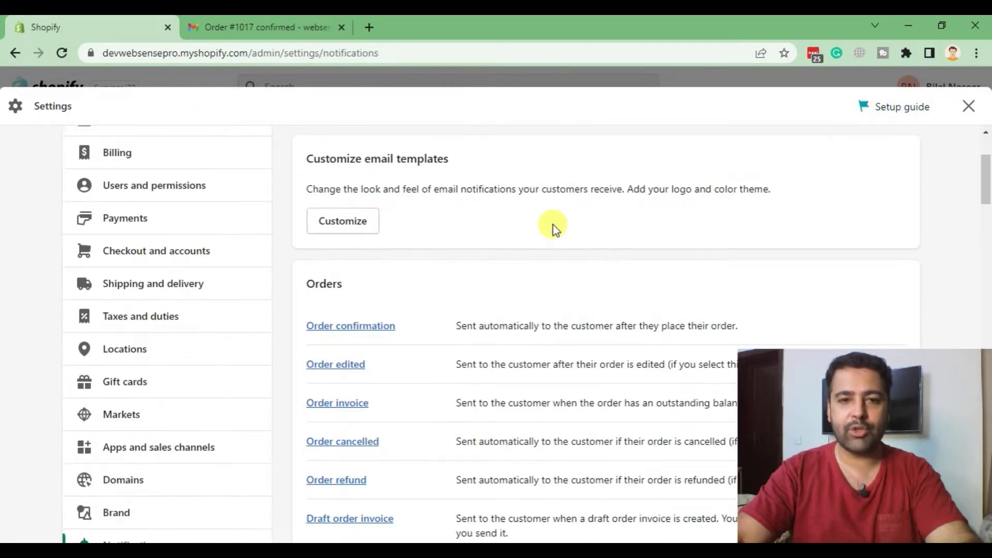
{"action": "scroll", "coordinate": [464, 200], "scroll_direction": "down", "scroll_amount": 14}
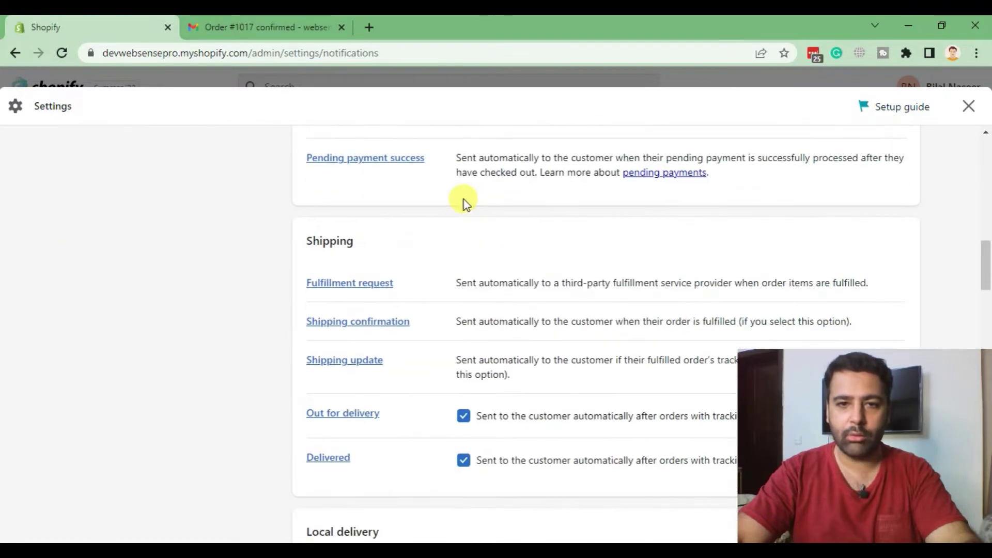
{"action": "scroll", "coordinate": [550, 240], "scroll_direction": "down", "scroll_amount": 5}
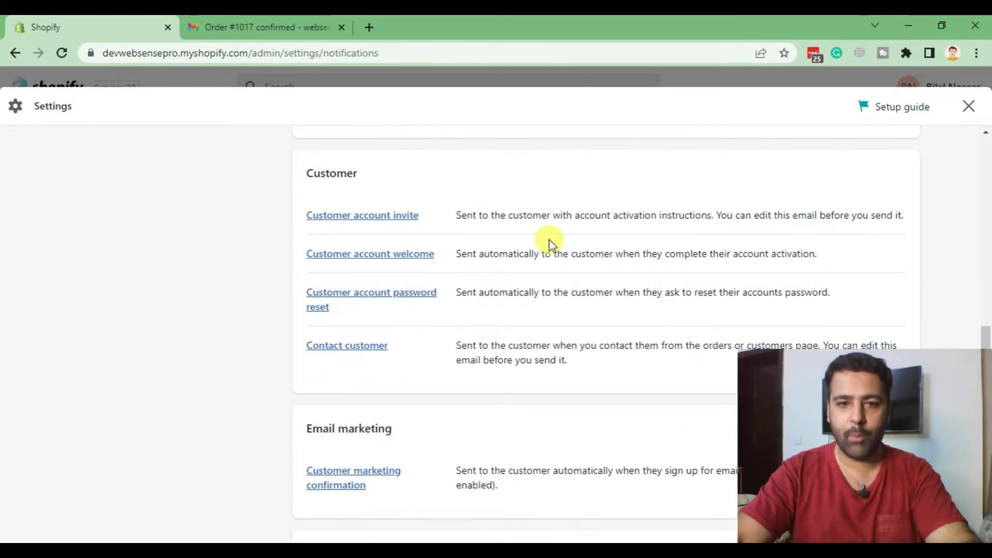
{"action": "scroll", "coordinate": [549, 240], "scroll_direction": "down", "scroll_amount": 3}
{"action": "scroll", "coordinate": [548, 276], "scroll_direction": "up", "scroll_amount": 11}
{"action": "scroll", "coordinate": [544, 273], "scroll_direction": "up", "scroll_amount": 20}
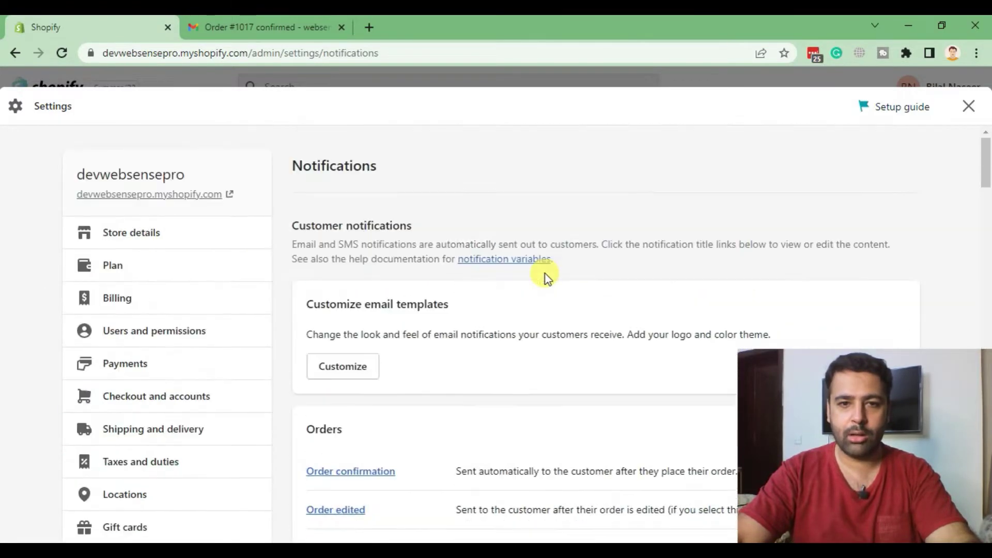
{"action": "scroll", "coordinate": [540, 227], "scroll_direction": "down", "scroll_amount": 3}
{"action": "scroll", "coordinate": [372, 209], "scroll_direction": "down", "scroll_amount": 3}
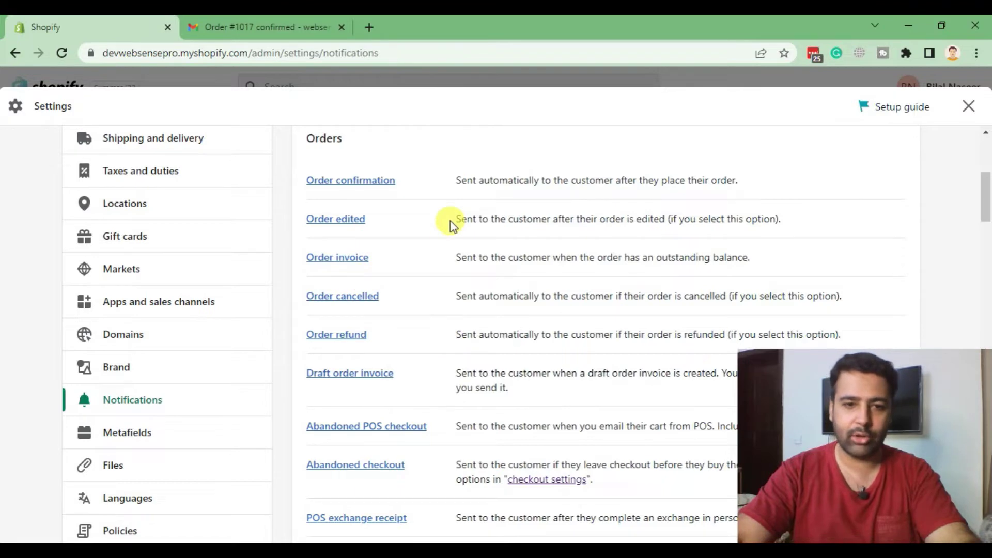
{"action": "scroll", "coordinate": [452, 222], "scroll_direction": "down", "scroll_amount": 11}
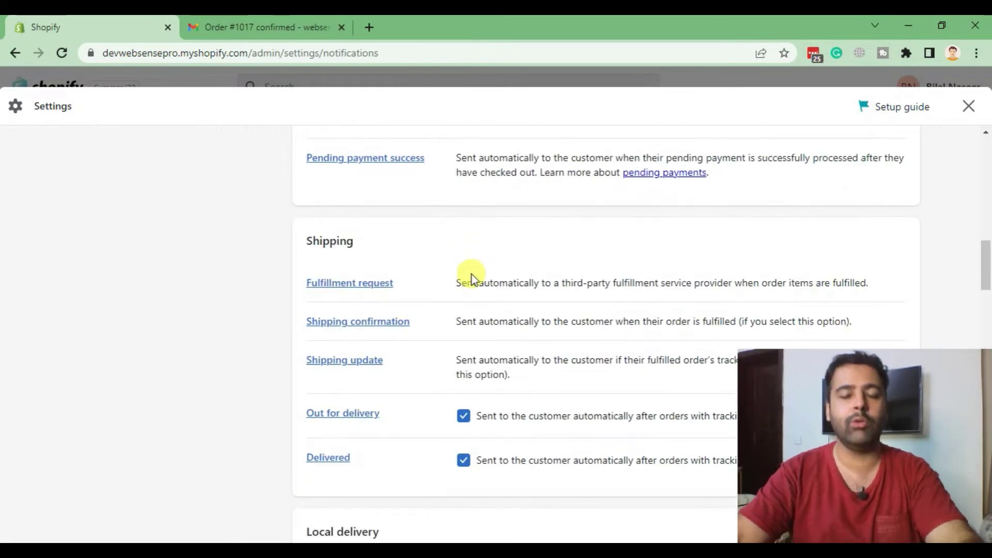
{"action": "scroll", "coordinate": [492, 314], "scroll_direction": "up", "scroll_amount": 15}
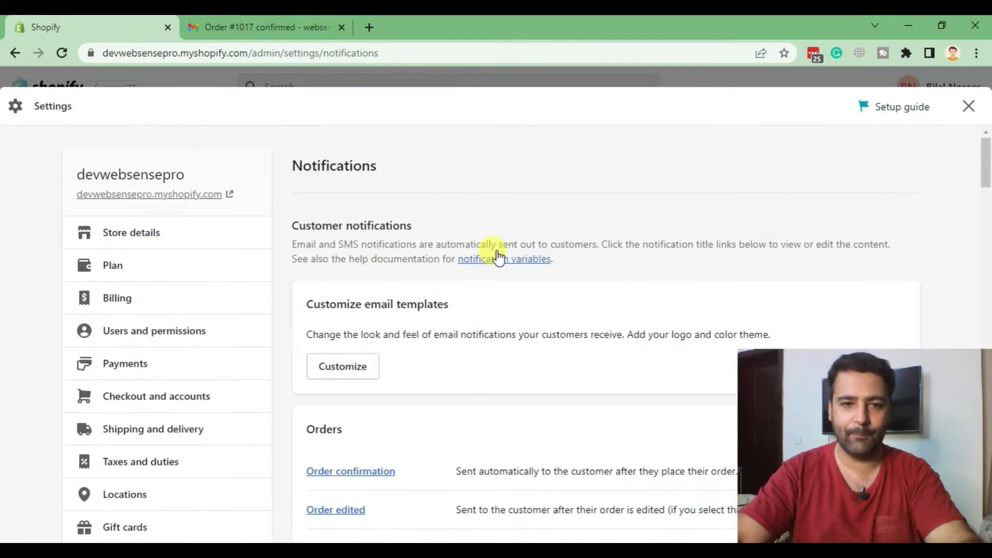
{"action": "scroll", "coordinate": [488, 219], "scroll_direction": "down", "scroll_amount": 3}
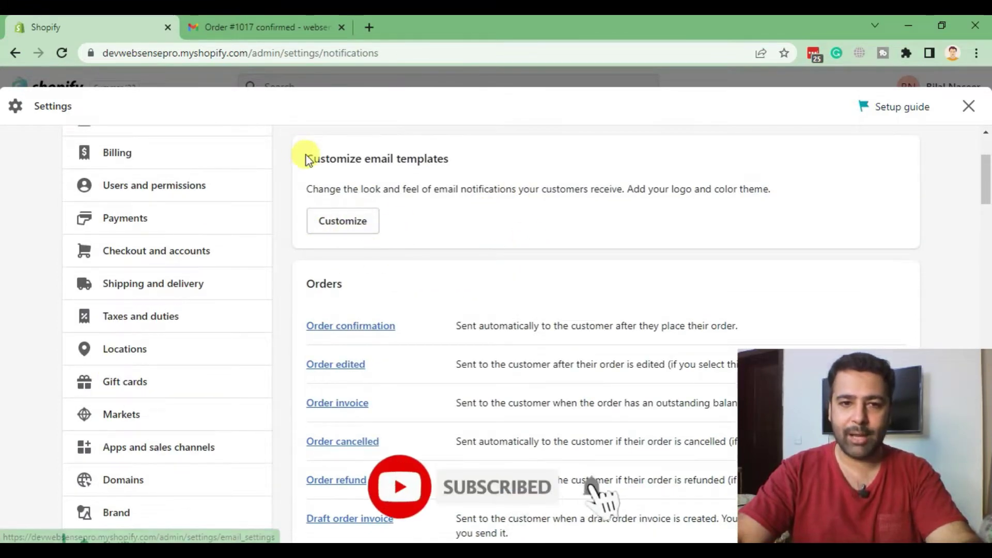
{"action": "left_click_drag", "start_coordinate": [306, 158], "coordinate": [453, 158]}
- Open the Customize email templates page
{"action": "left_click", "coordinate": [432, 188]}
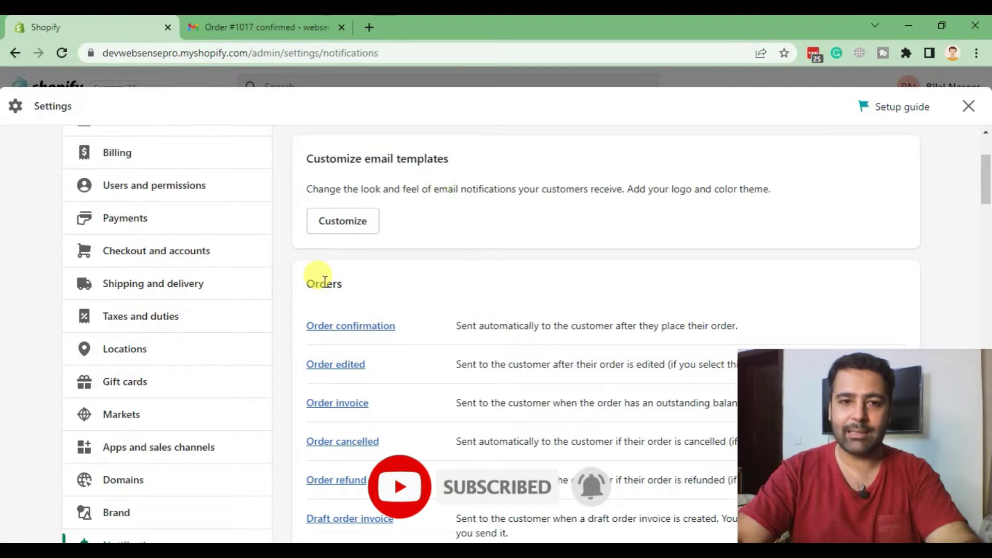
{"action": "left_click", "coordinate": [341, 226]}
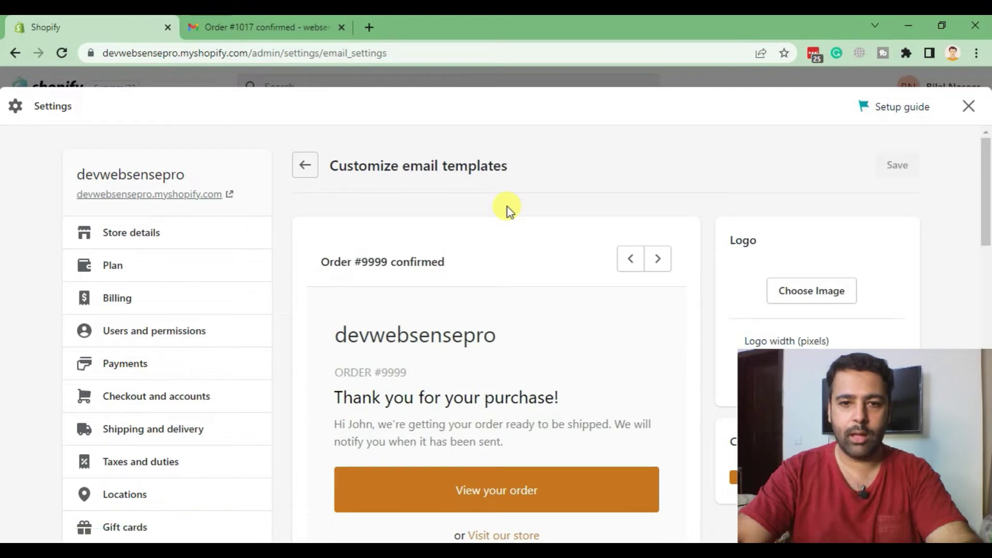
{"action": "scroll", "coordinate": [507, 217], "scroll_direction": "down", "scroll_amount": 3}
{"action": "scroll", "coordinate": [498, 202], "scroll_direction": "up", "scroll_amount": 3}
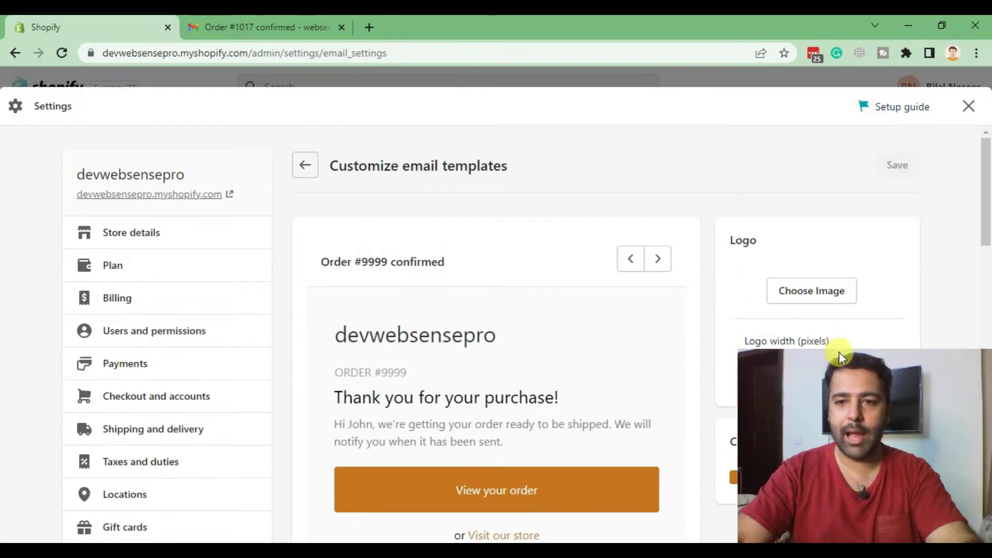
{"action": "left_click_drag", "start_coordinate": [746, 473], "coordinate": [88, 485]}
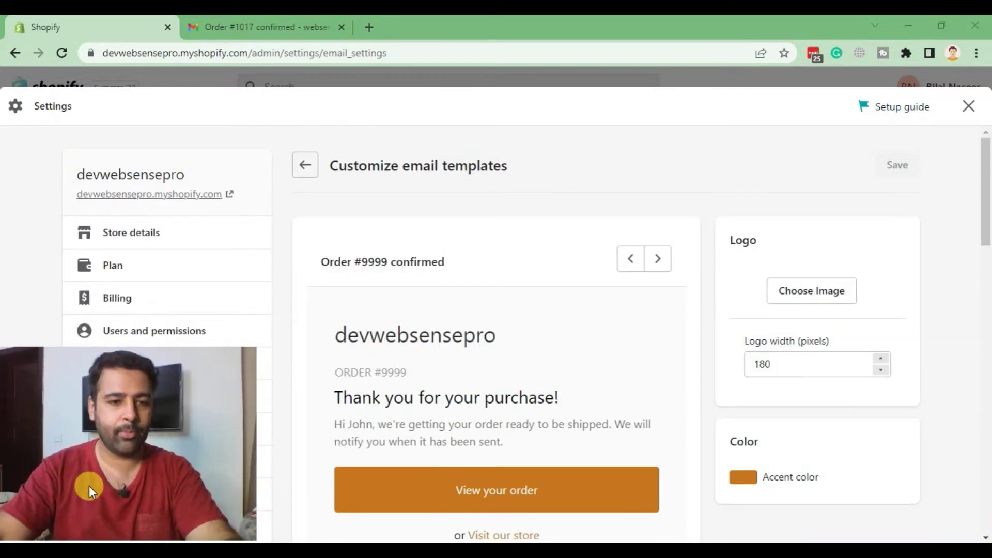
- Upload logo.png from the Desktop and set it as the email template logo
{"action": "left_click", "coordinate": [798, 302]}
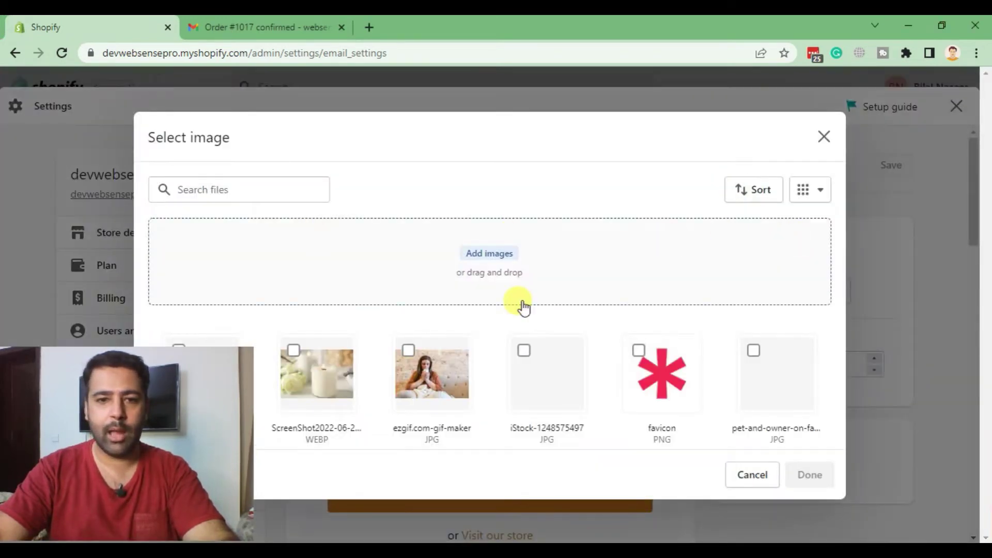
{"action": "left_click", "coordinate": [666, 256]}
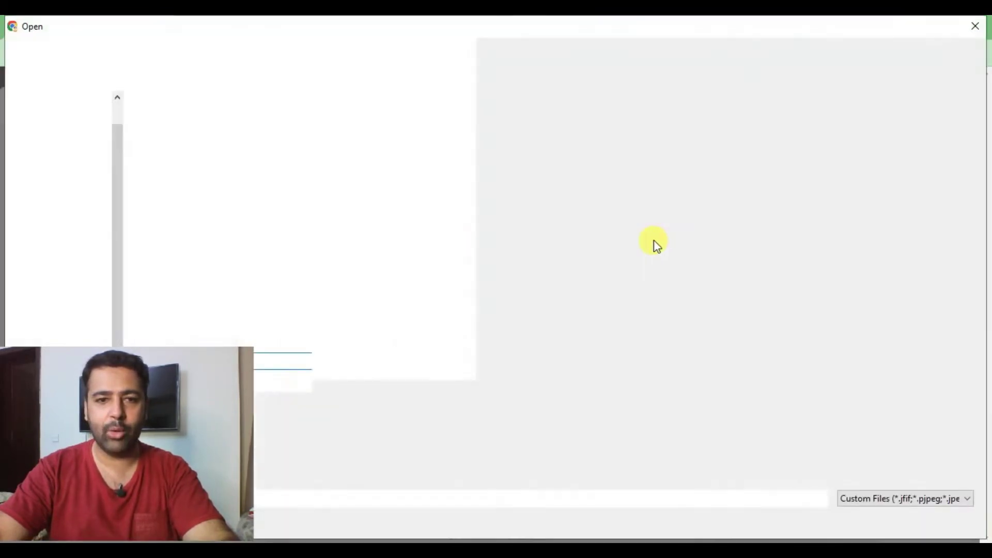
{"action": "left_click", "coordinate": [759, 165]}
{"action": "double_click", "coordinate": [759, 165]}
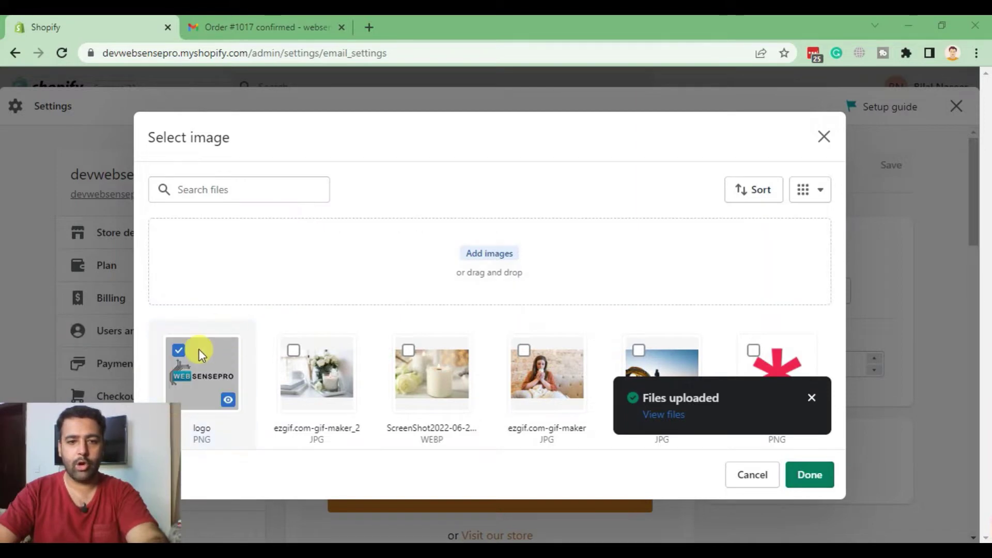
{"action": "left_click", "coordinate": [810, 398]}
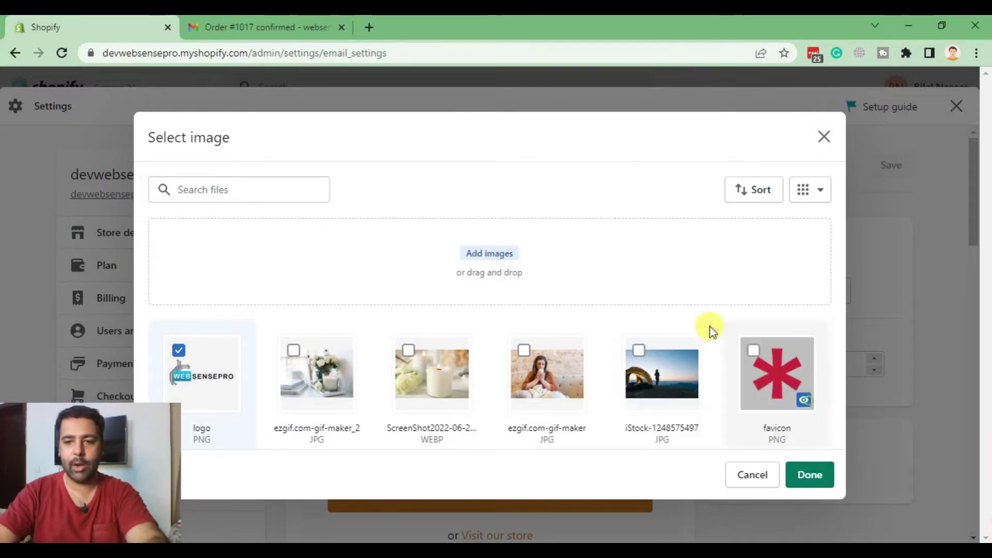
{"action": "left_click", "coordinate": [809, 474]}
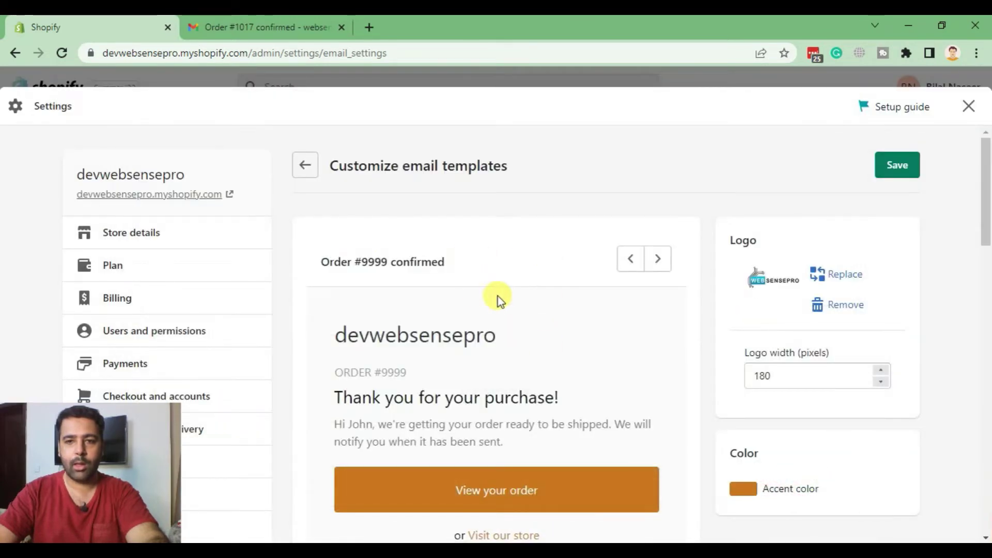
- Save the new email logo and close Settings to return to admin Home
{"action": "left_click", "coordinate": [894, 169]}
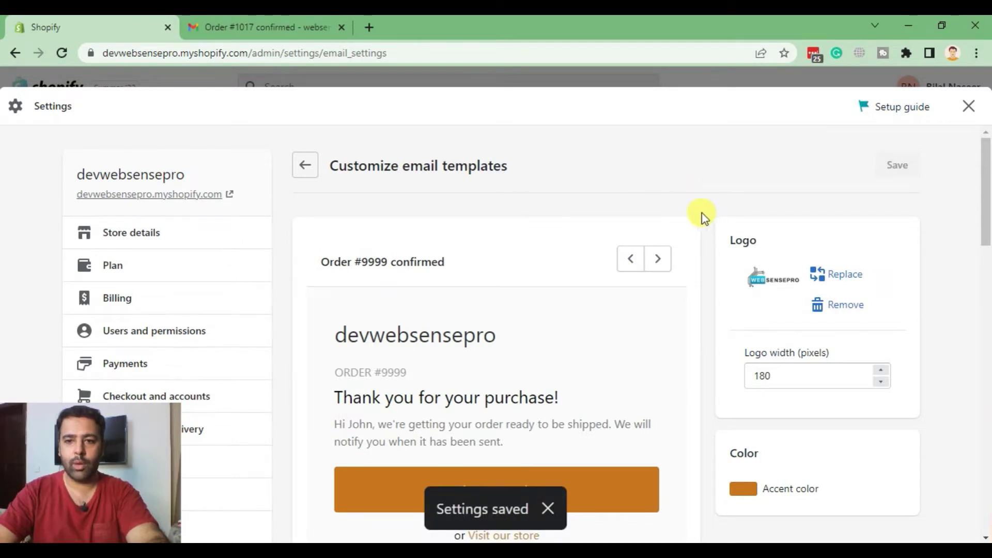
{"action": "left_click", "coordinate": [967, 107]}
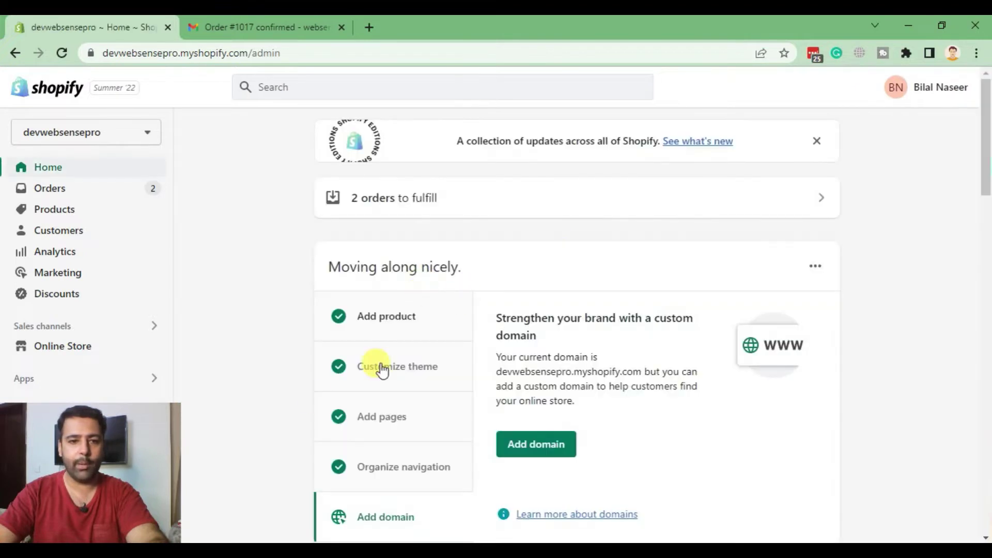
- Reopen Notifications > Customize and check the WEBSENSEPRO logo in the Order #9999 preview
{"action": "left_click_drag", "start_coordinate": [97, 516], "coordinate": [906, 512]}
{"action": "left_click", "coordinate": [34, 524]}
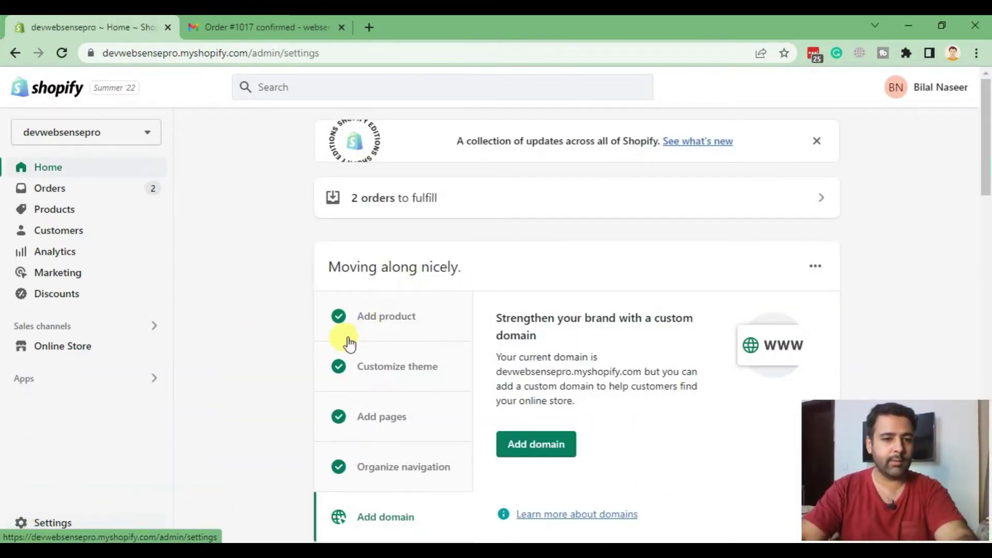
{"action": "scroll", "coordinate": [183, 328], "scroll_direction": "down", "scroll_amount": 3}
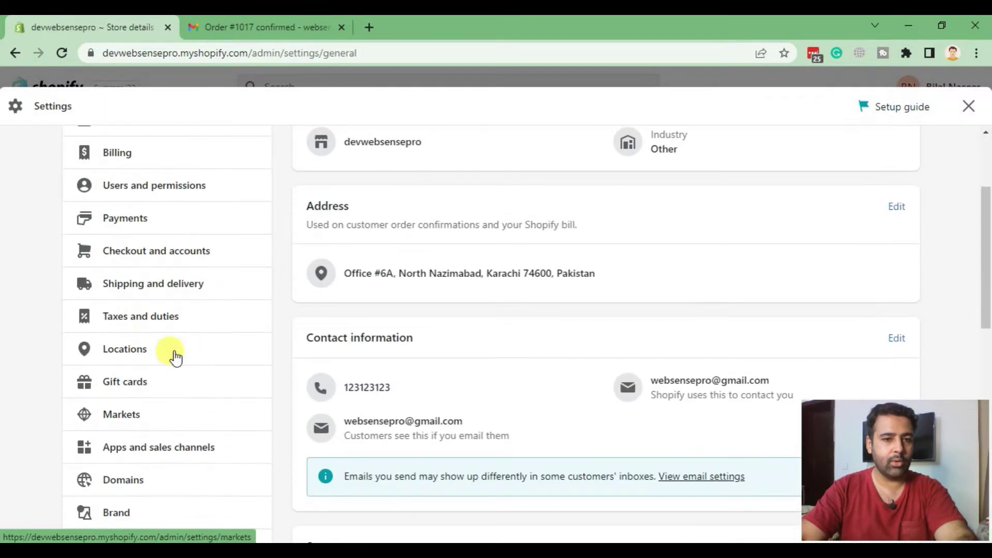
{"action": "scroll", "coordinate": [173, 258], "scroll_direction": "down", "scroll_amount": 3}
{"action": "left_click", "coordinate": [145, 399]}
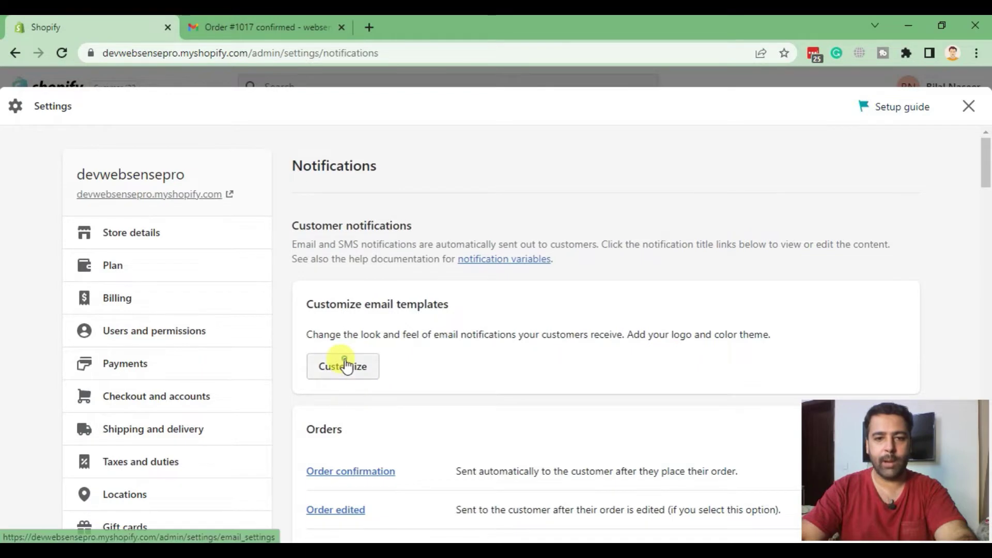
{"action": "left_click", "coordinate": [340, 365]}
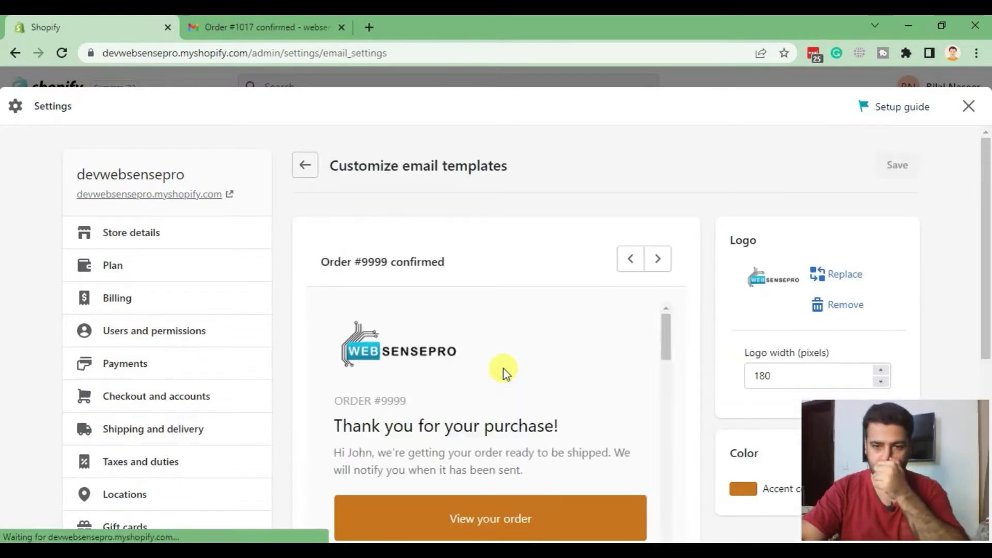
{"action": "scroll", "coordinate": [659, 206], "scroll_direction": "down", "scroll_amount": 3}
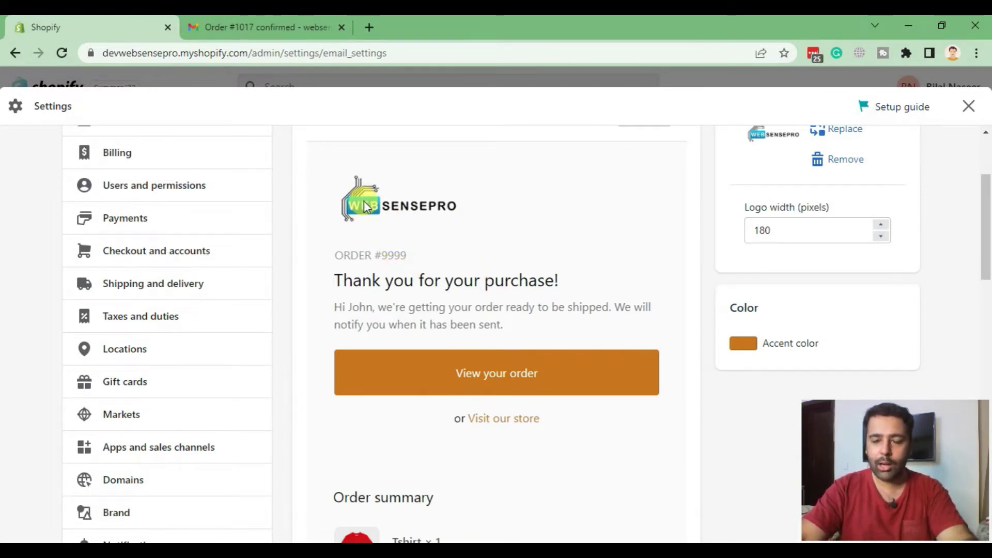
{"action": "scroll", "coordinate": [554, 284], "scroll_direction": "down", "scroll_amount": 18}
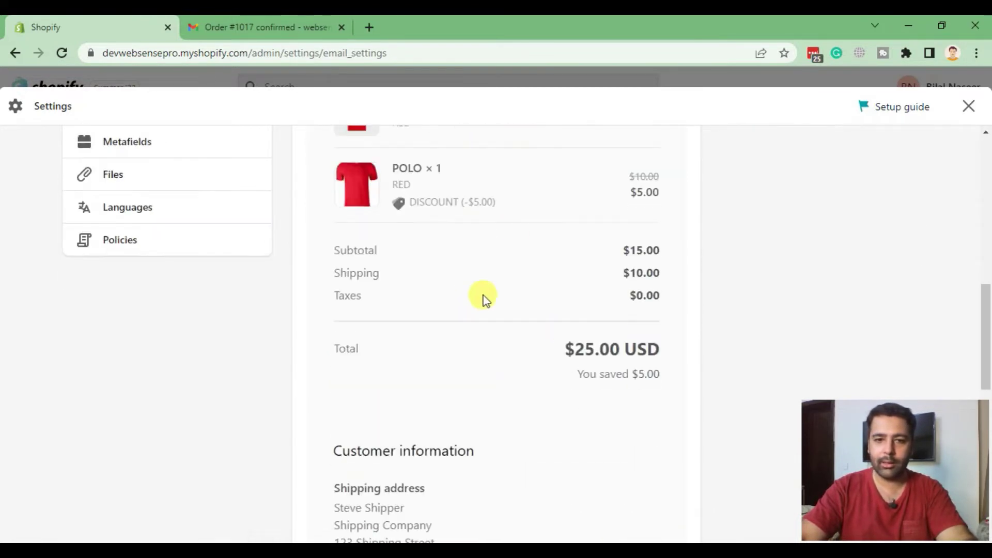
{"action": "scroll", "coordinate": [534, 334], "scroll_direction": "up", "scroll_amount": 15}
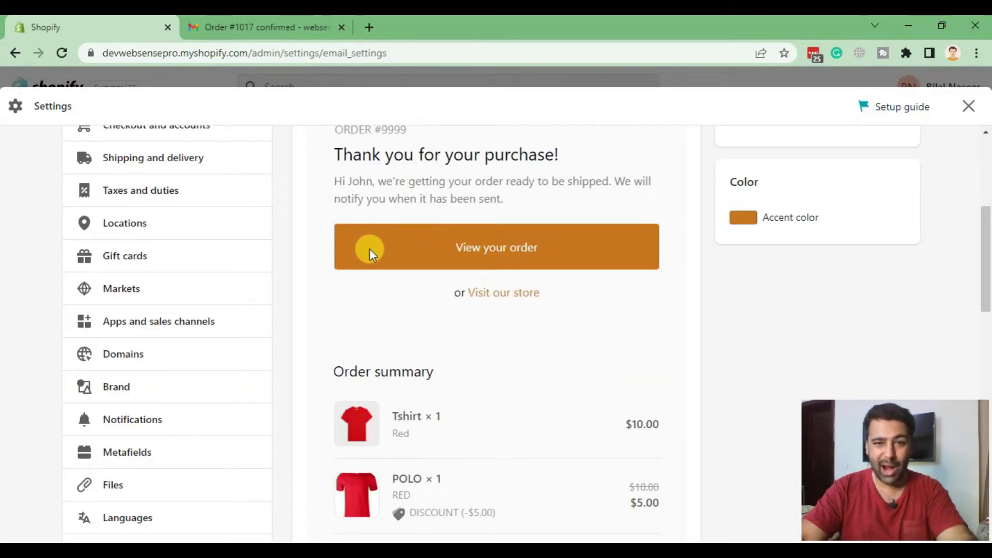
{"action": "scroll", "coordinate": [539, 330], "scroll_direction": "up", "scroll_amount": 3}
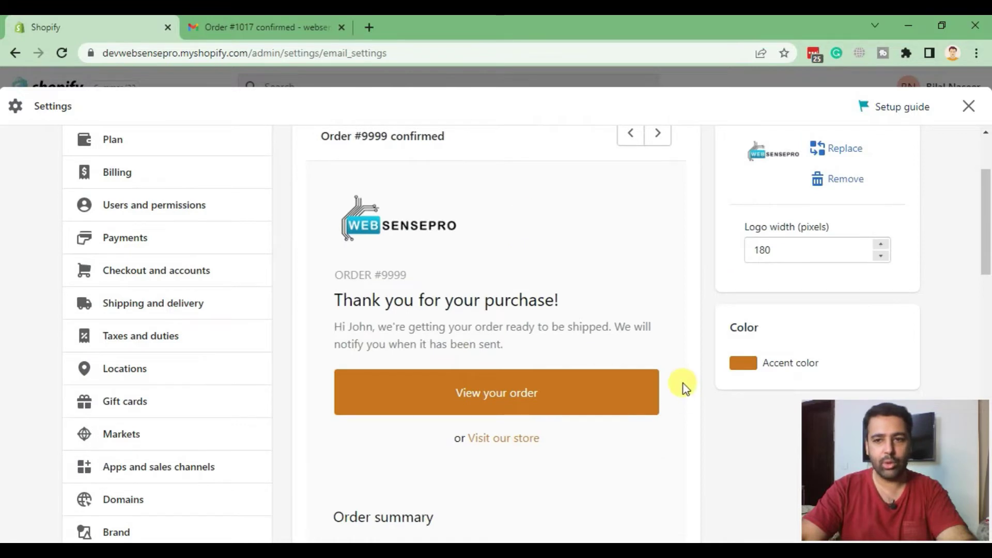
- Change the email accent colour from orange #c07619 to teal #249c9c
{"action": "left_click", "coordinate": [749, 367]}
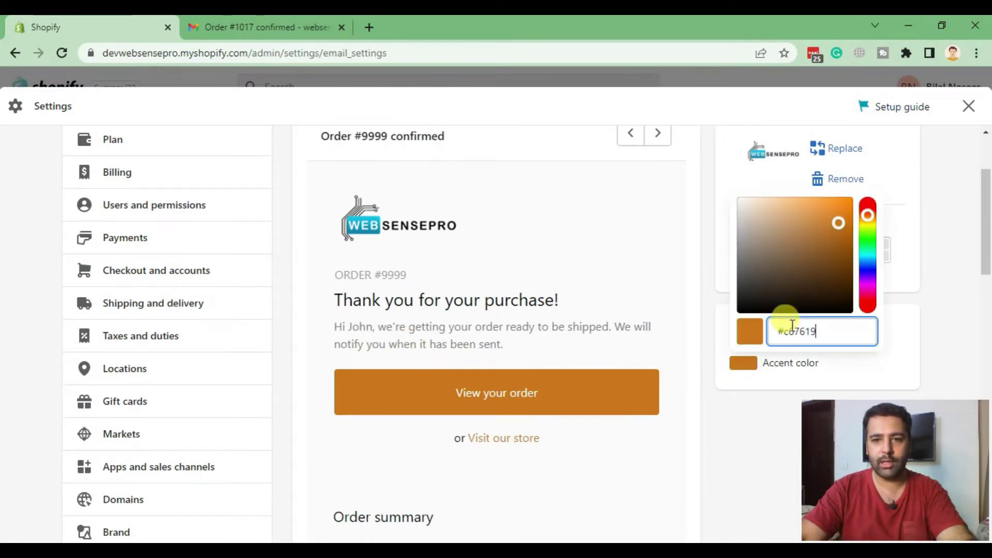
{"action": "left_click", "coordinate": [867, 258]}
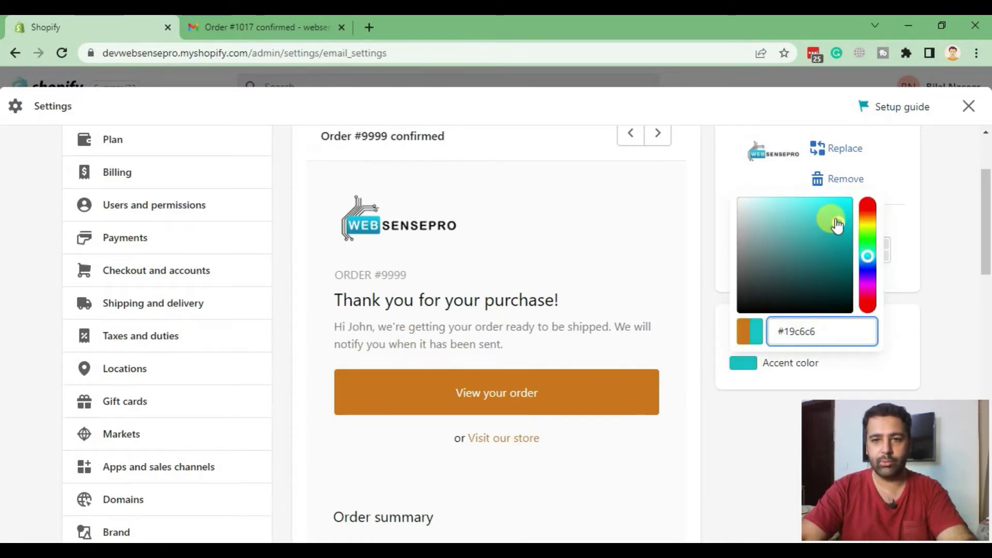
{"action": "left_click_drag", "start_coordinate": [837, 224], "coordinate": [825, 245]}
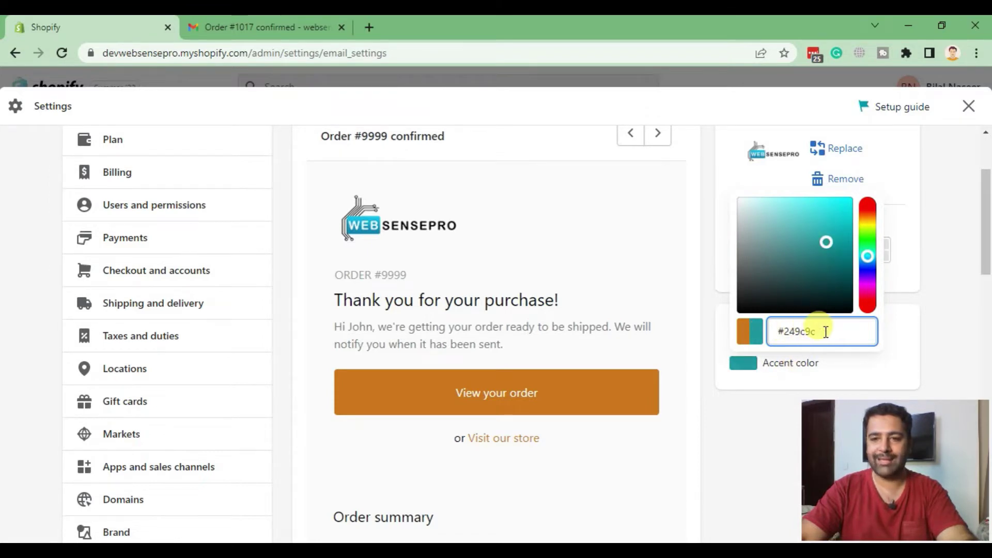
{"action": "left_click", "coordinate": [792, 331], "text": "shift"}
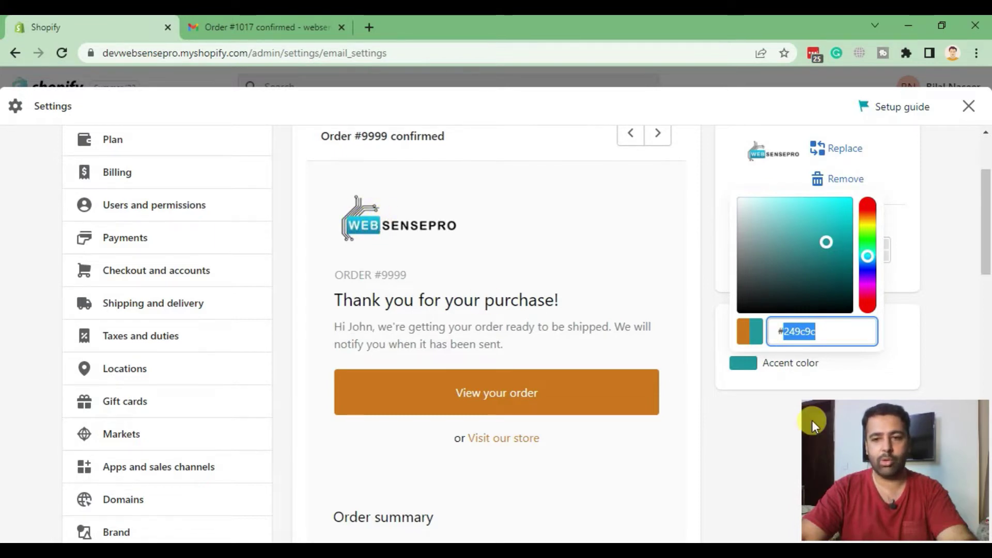
{"action": "left_click", "coordinate": [759, 387]}
{"action": "scroll", "coordinate": [925, 127], "scroll_direction": "up", "scroll_amount": 3}
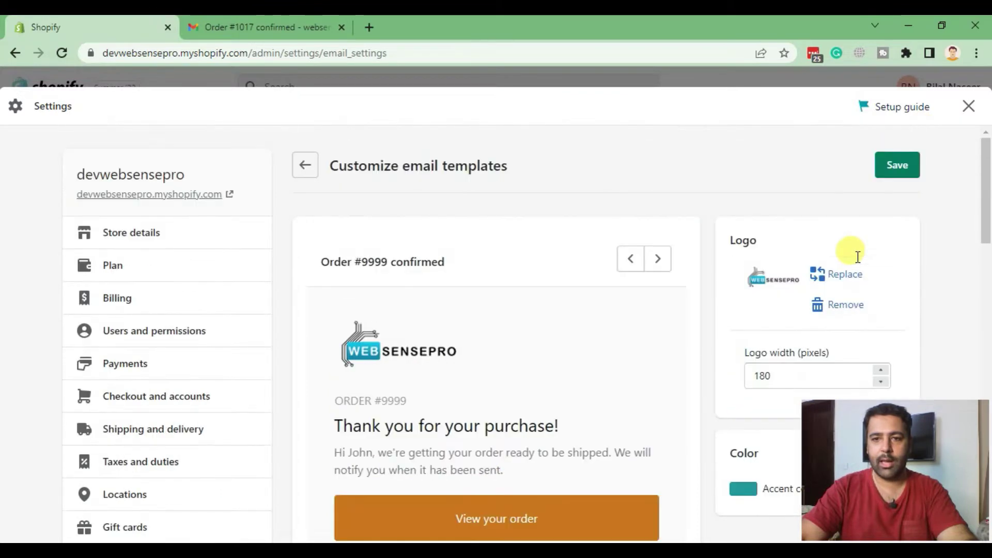
- Save the logo and teal accent colour settings
{"action": "left_click", "coordinate": [896, 164]}
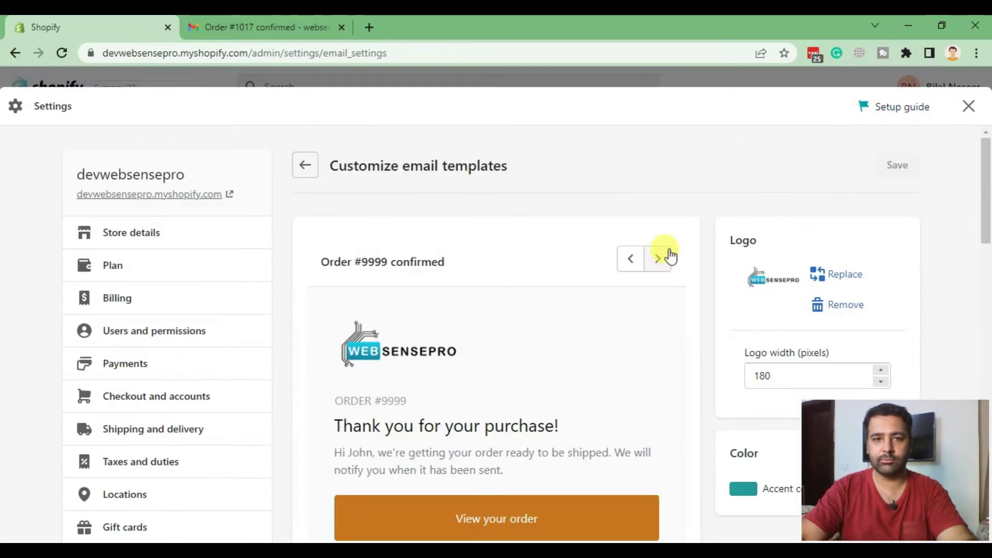
{"action": "scroll", "coordinate": [606, 229], "scroll_direction": "down", "scroll_amount": 10}
{"action": "scroll", "coordinate": [605, 229], "scroll_direction": "up", "scroll_amount": 10}
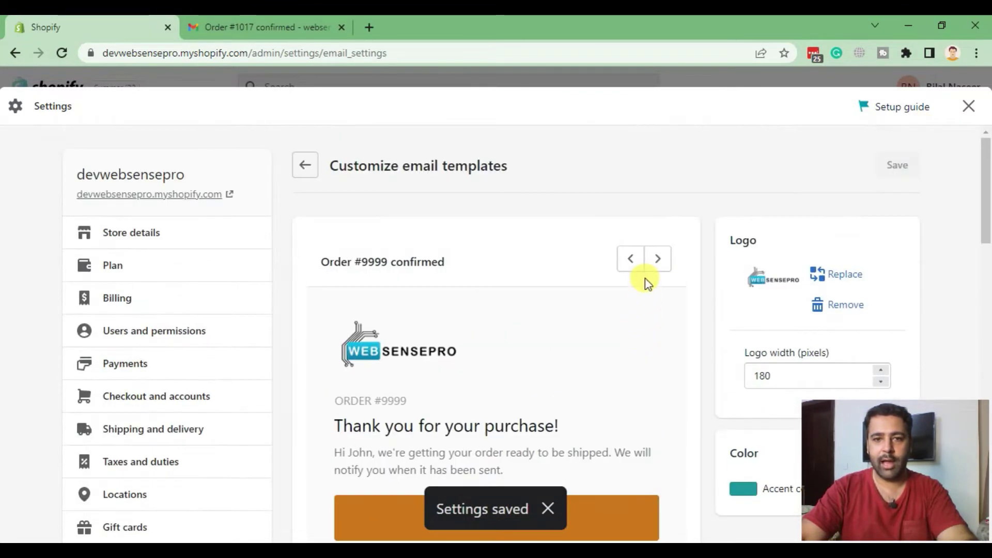
{"action": "scroll", "coordinate": [568, 298], "scroll_direction": "down", "scroll_amount": 3}
{"action": "scroll", "coordinate": [620, 296], "scroll_direction": "up", "scroll_amount": 3}
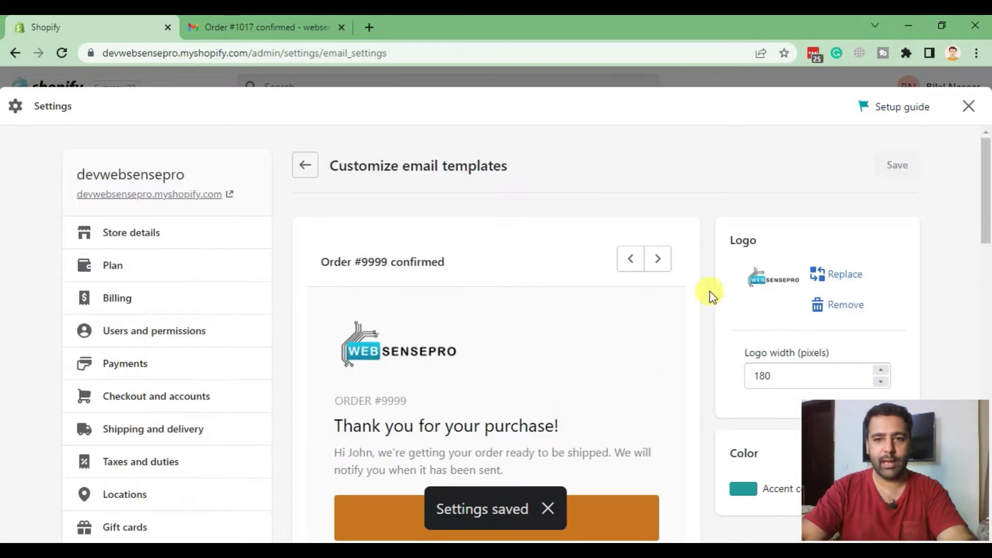
- Preview the Order updated template, then return to the Order confirmed preview
{"action": "left_click", "coordinate": [658, 260]}
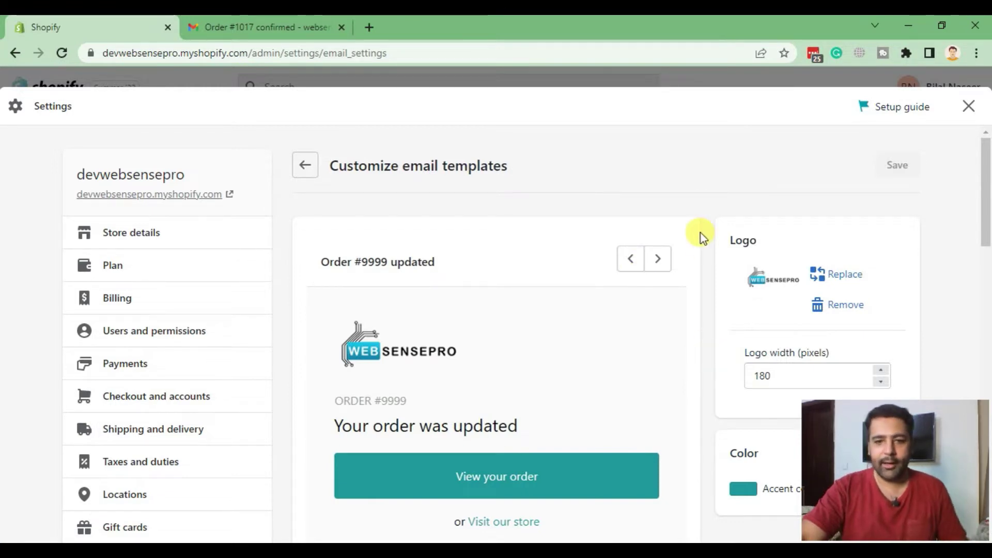
{"action": "scroll", "coordinate": [701, 233], "scroll_direction": "down", "scroll_amount": 5}
{"action": "scroll", "coordinate": [671, 320], "scroll_direction": "up", "scroll_amount": 5}
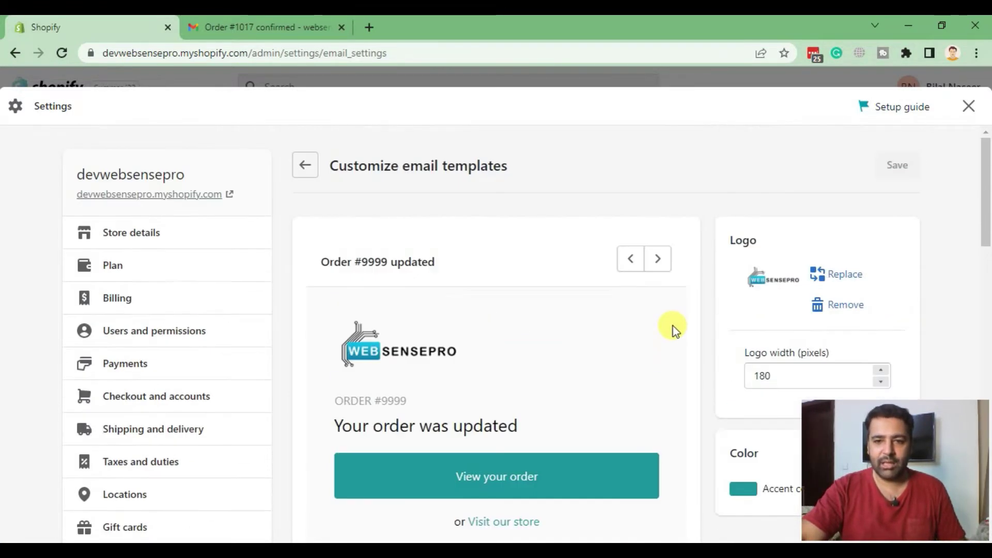
{"action": "left_click", "coordinate": [629, 259]}
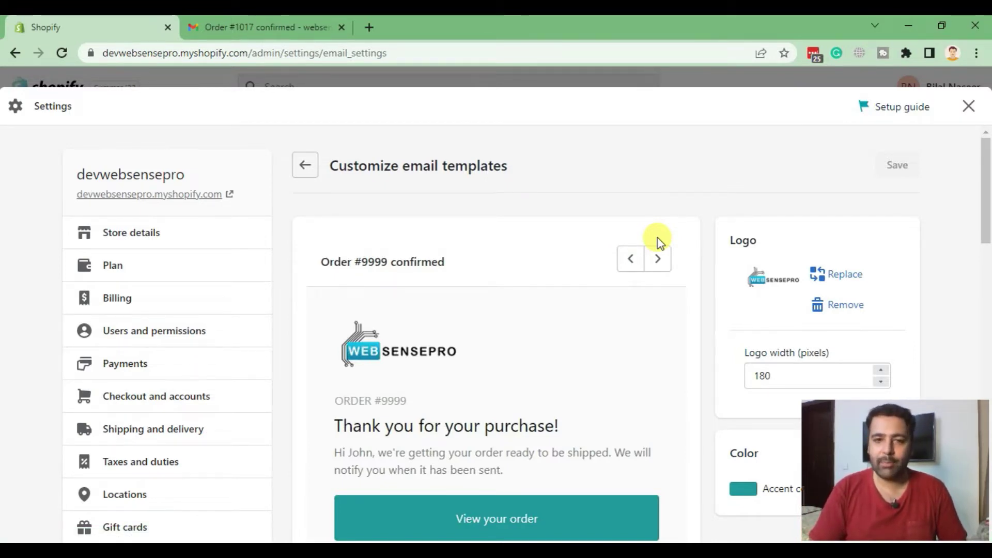
{"action": "left_click", "coordinate": [277, 28]}
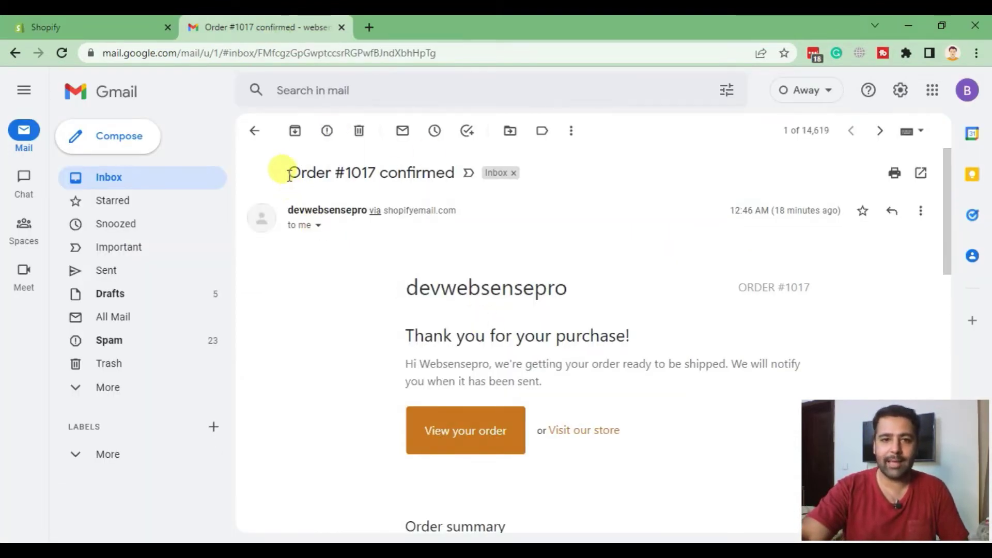
{"action": "left_click_drag", "start_coordinate": [289, 175], "coordinate": [444, 174]}
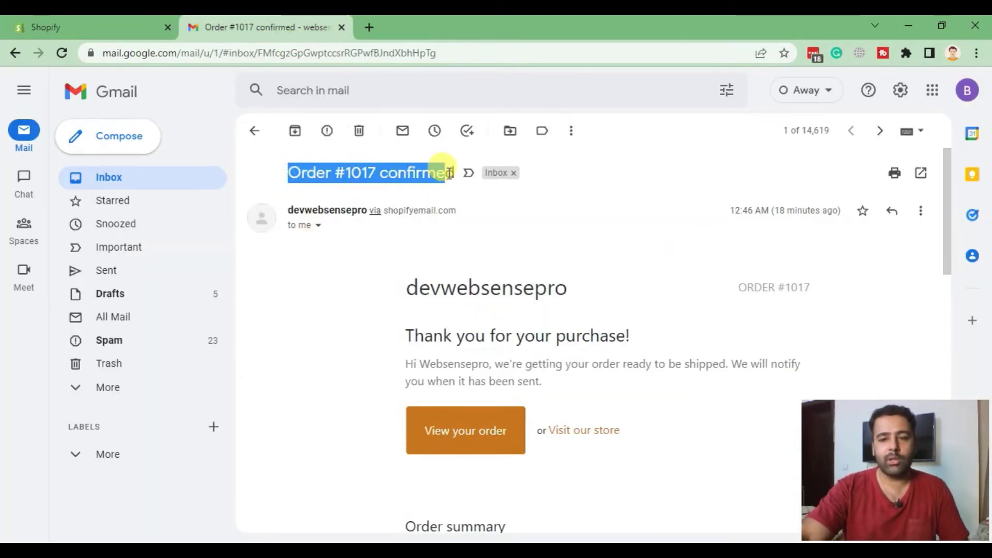
{"action": "triple_click", "coordinate": [434, 172]}
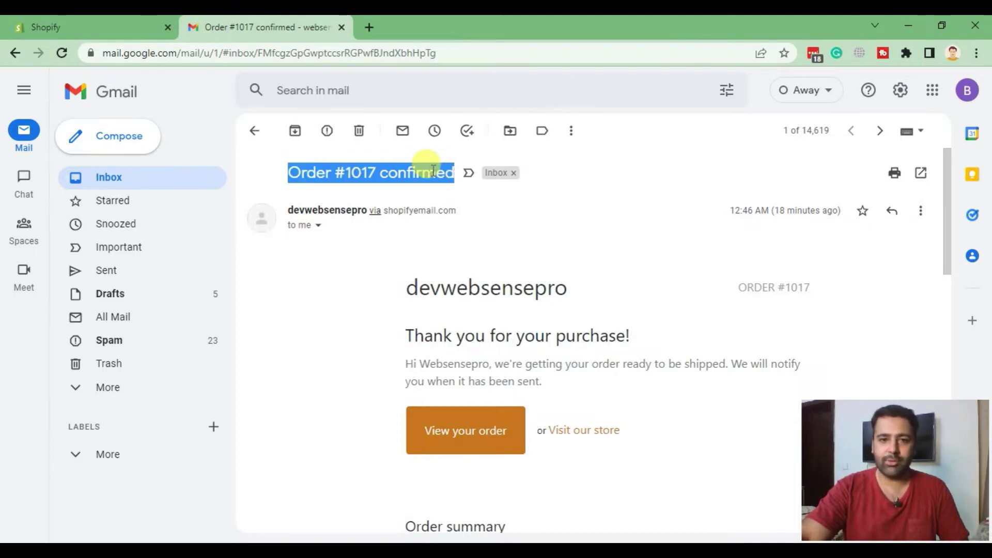
{"action": "left_click", "coordinate": [42, 26]}
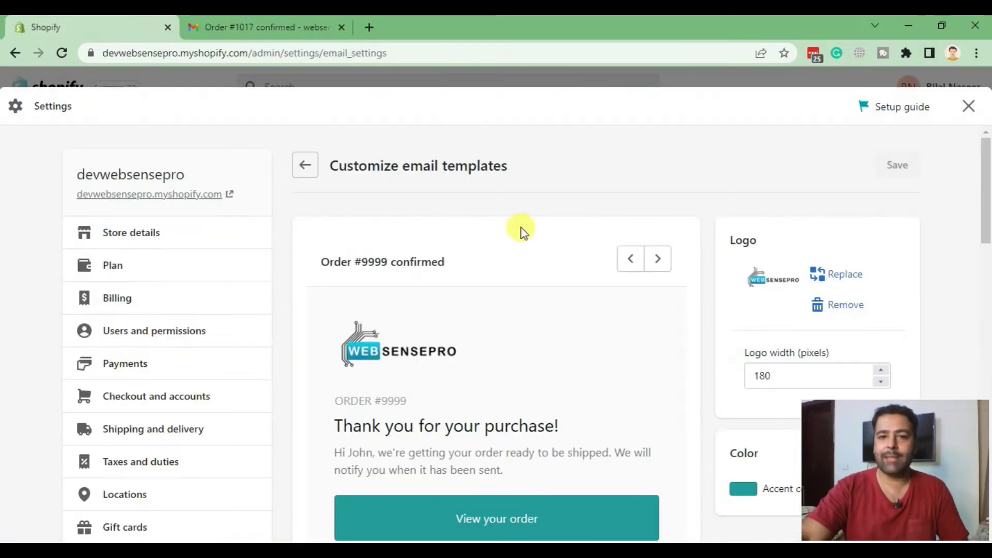
{"action": "left_click", "coordinate": [969, 106]}
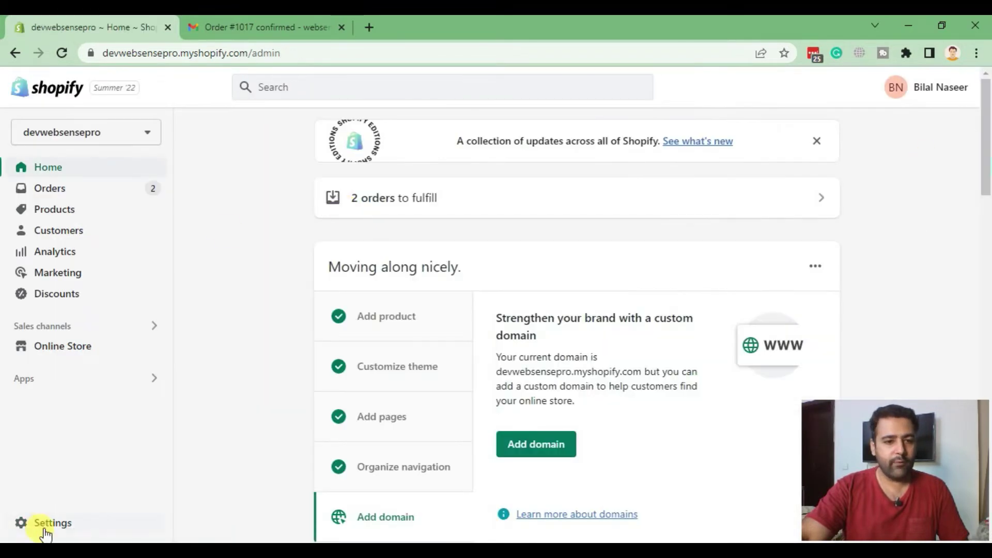
- Open the Order confirmation template from Notifications and place the cursor at the subject's end
{"action": "left_click", "coordinate": [46, 520]}
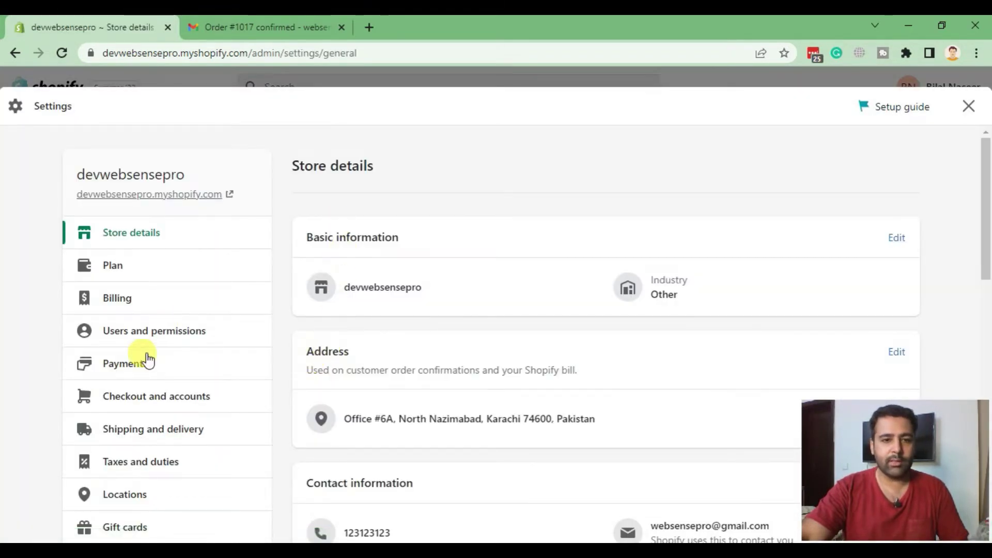
{"action": "scroll", "coordinate": [148, 360], "scroll_direction": "down", "scroll_amount": 8}
{"action": "left_click", "coordinate": [145, 254]}
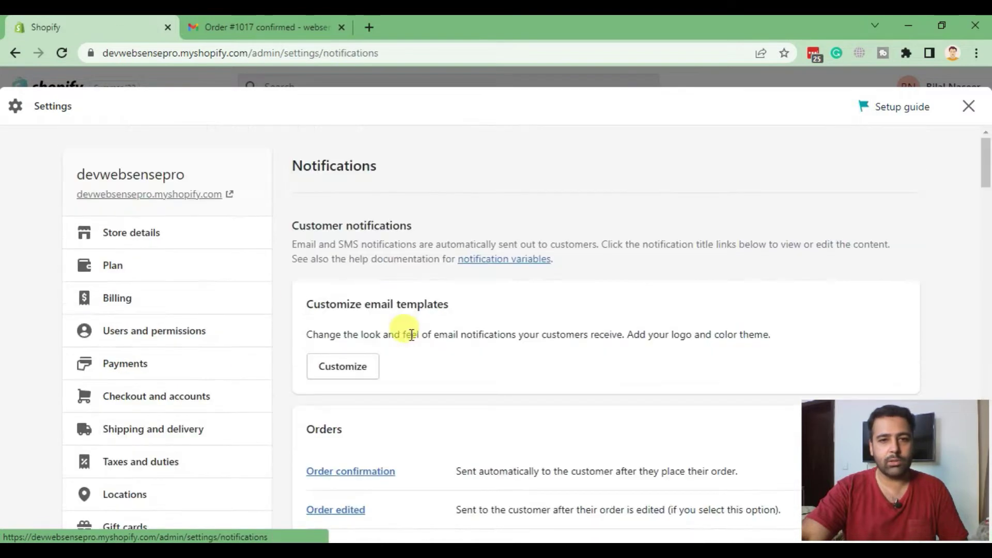
{"action": "scroll", "coordinate": [506, 144], "scroll_direction": "down", "scroll_amount": 3}
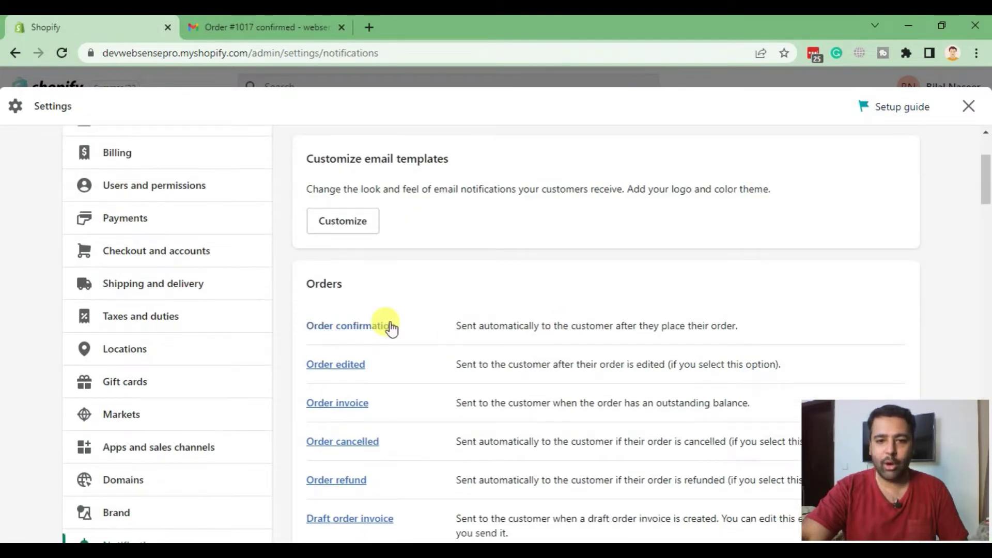
{"action": "left_click", "coordinate": [369, 331]}
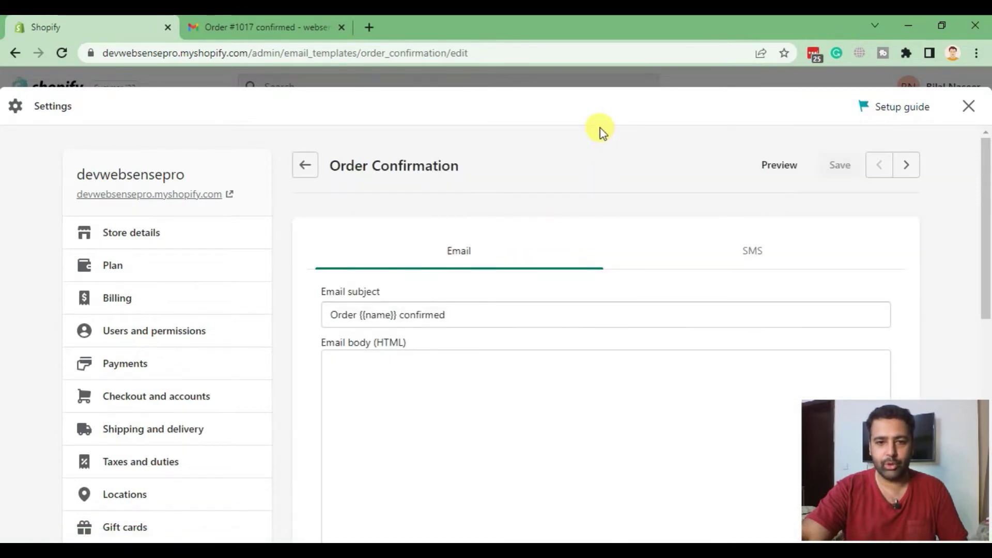
{"action": "scroll", "coordinate": [453, 248], "scroll_direction": "down", "scroll_amount": 3}
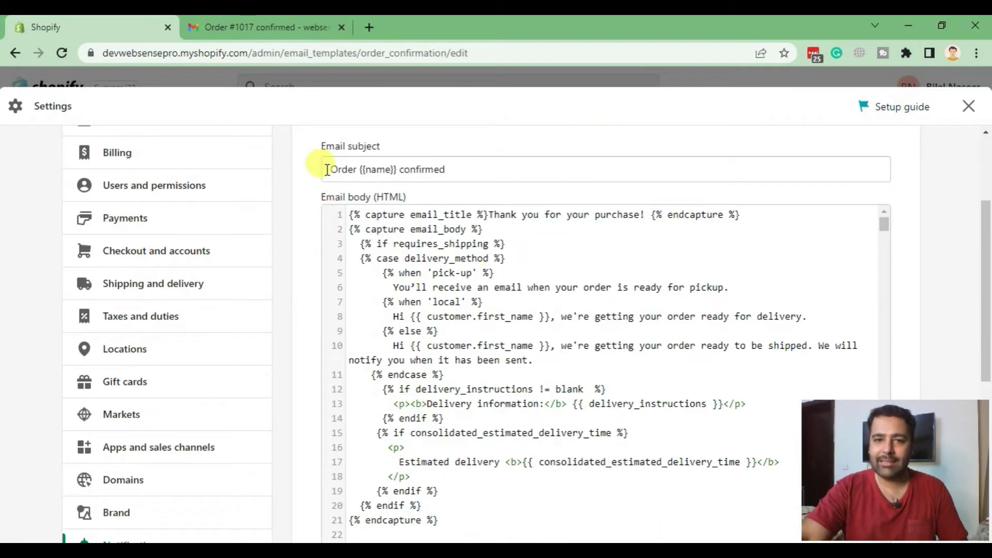
{"action": "left_click_drag", "start_coordinate": [327, 169], "coordinate": [515, 163]}
{"action": "left_click", "coordinate": [458, 167]}
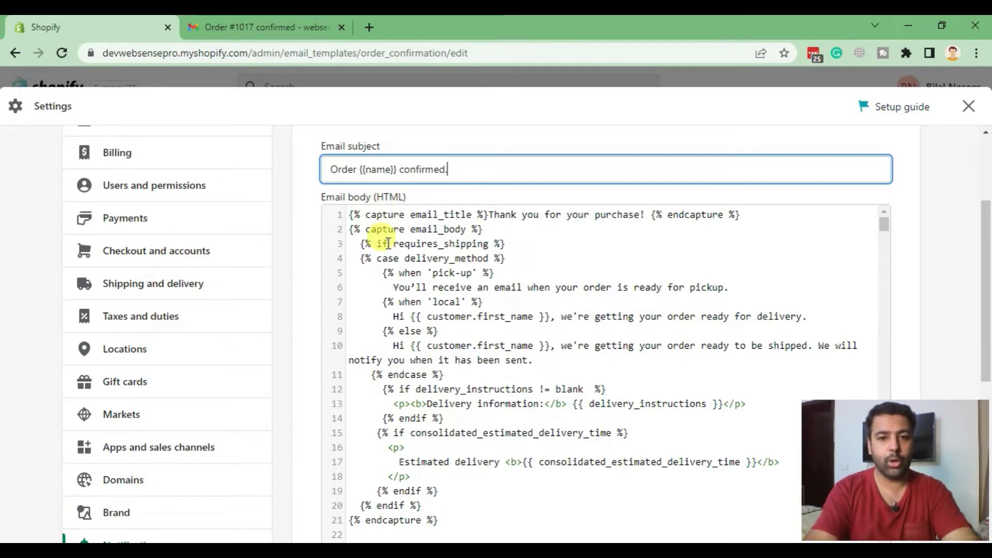
- Add a full stop to the subject and paste {{ customer.first_name }} copied from line 8
{"action": "type", "text": "."}
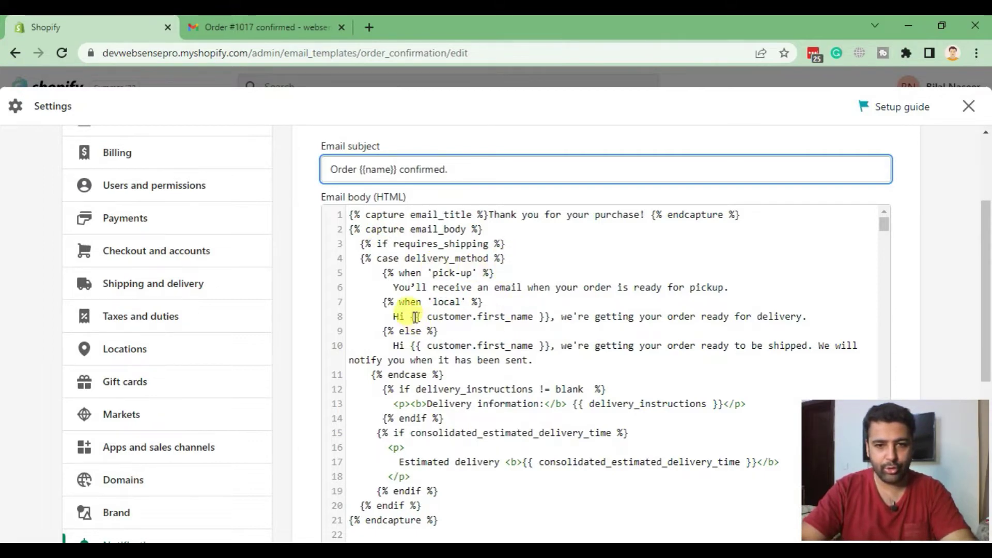
{"action": "left_click_drag", "start_coordinate": [414, 316], "coordinate": [551, 317]}
{"action": "key", "text": "ctrl+c"}
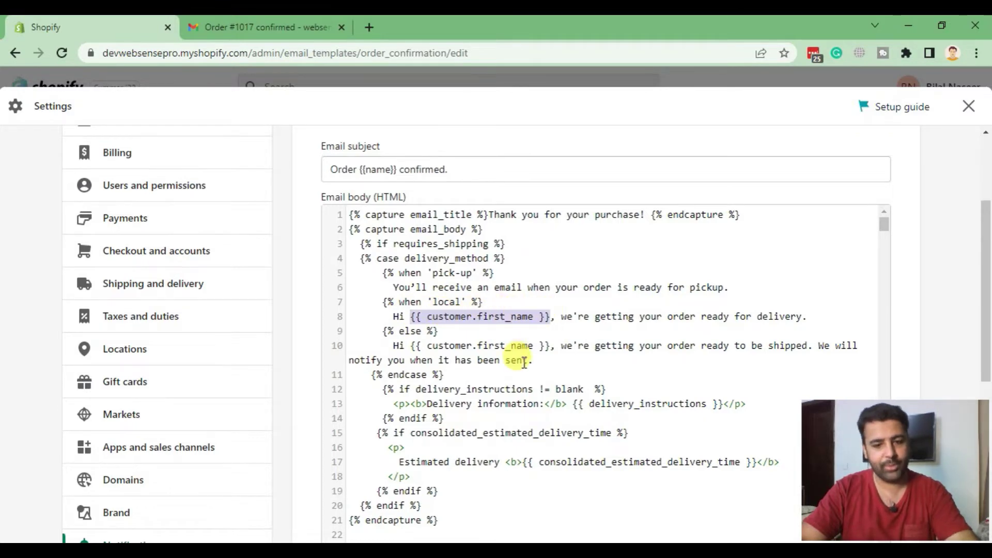
{"action": "left_click", "coordinate": [478, 168]}
{"action": "key", "text": "ctrl+v"}
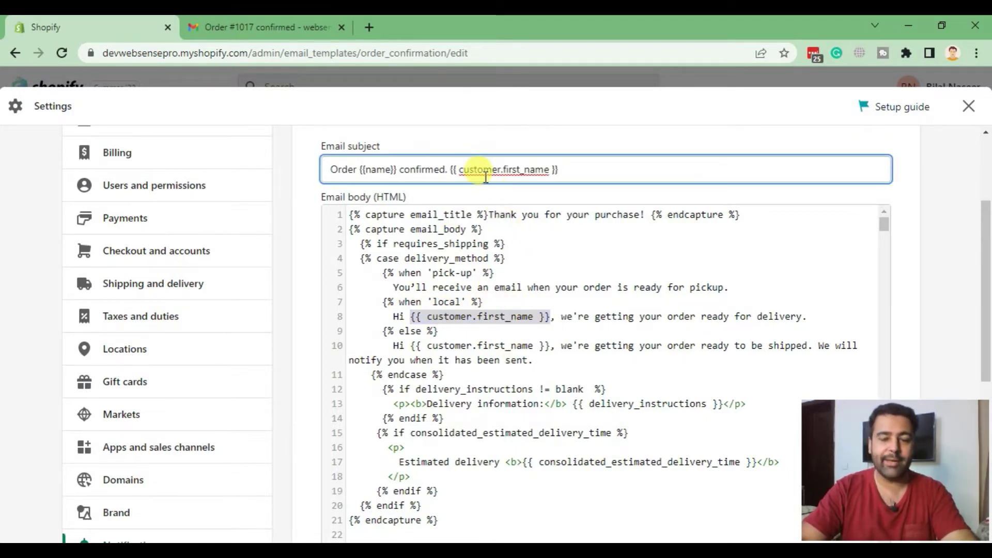
- Finish the subject by typing 'excited?' after the first-name placeholder
{"action": "left_click_drag", "start_coordinate": [453, 168], "coordinate": [563, 169]}
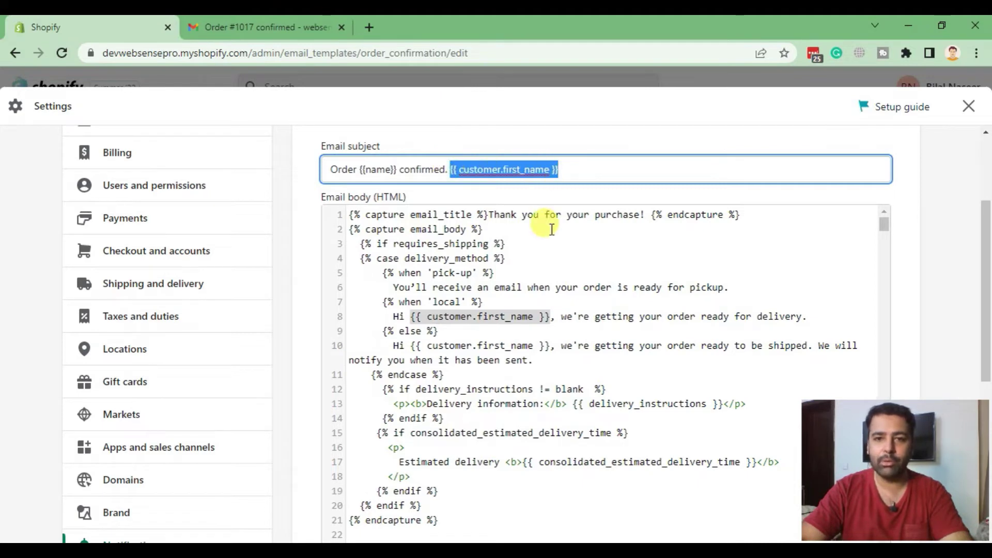
{"action": "left_click", "coordinate": [491, 187]}
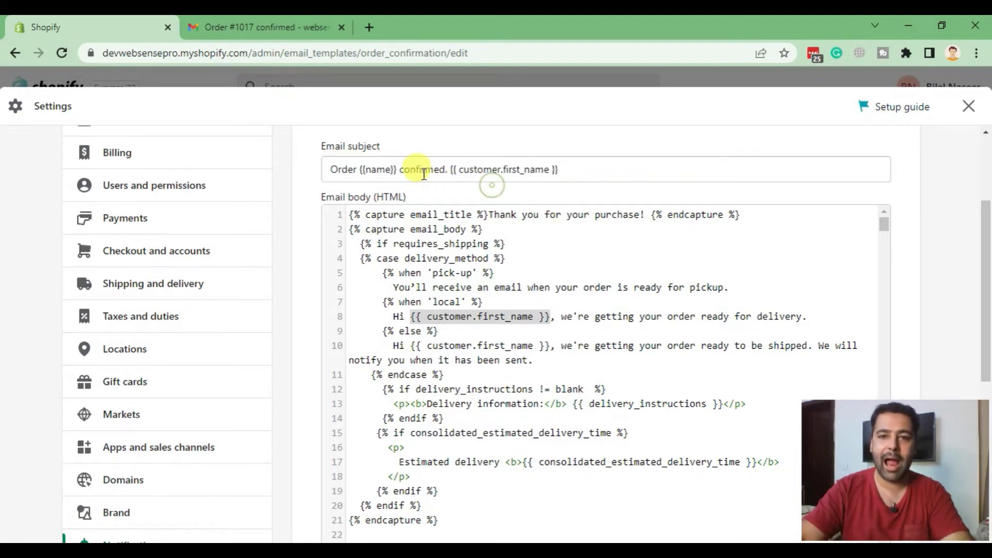
{"action": "left_click", "coordinate": [589, 161]}
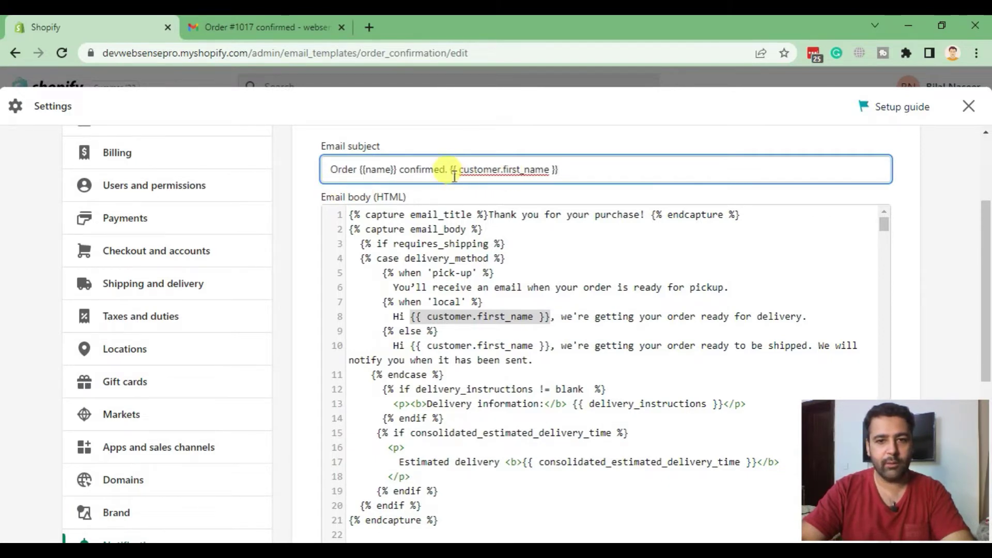
{"action": "left_click", "coordinate": [580, 165]}
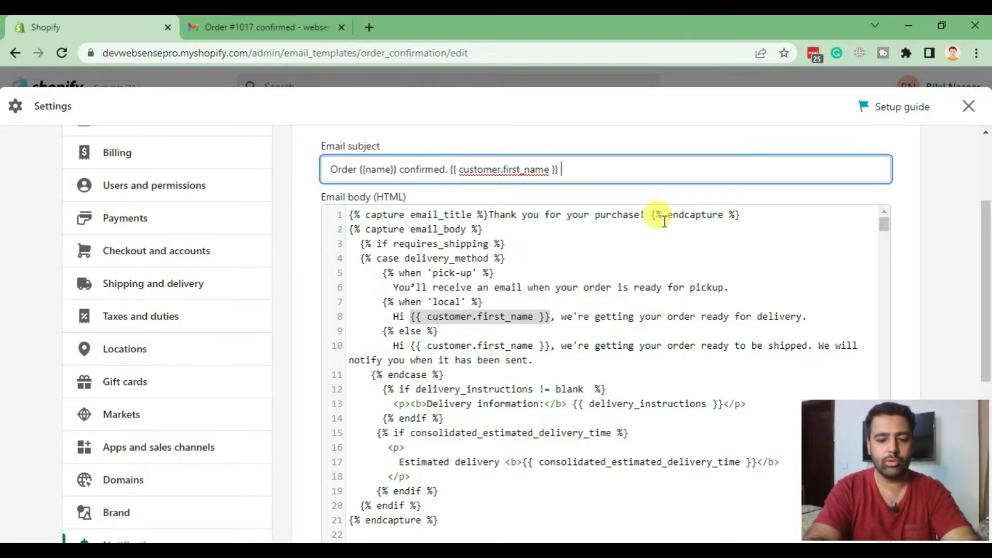
{"action": "type", "text": "}"}
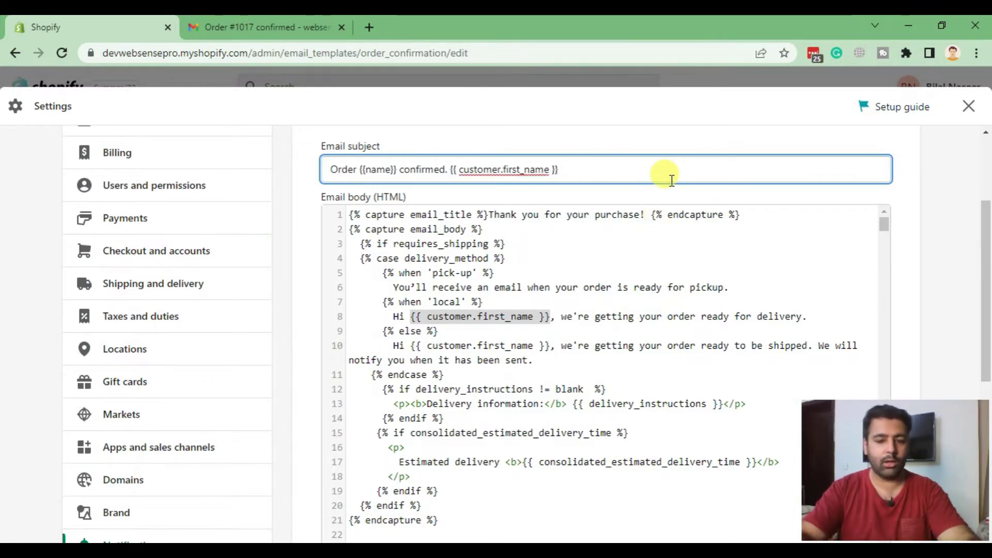
{"action": "type", "text": " excited?"}
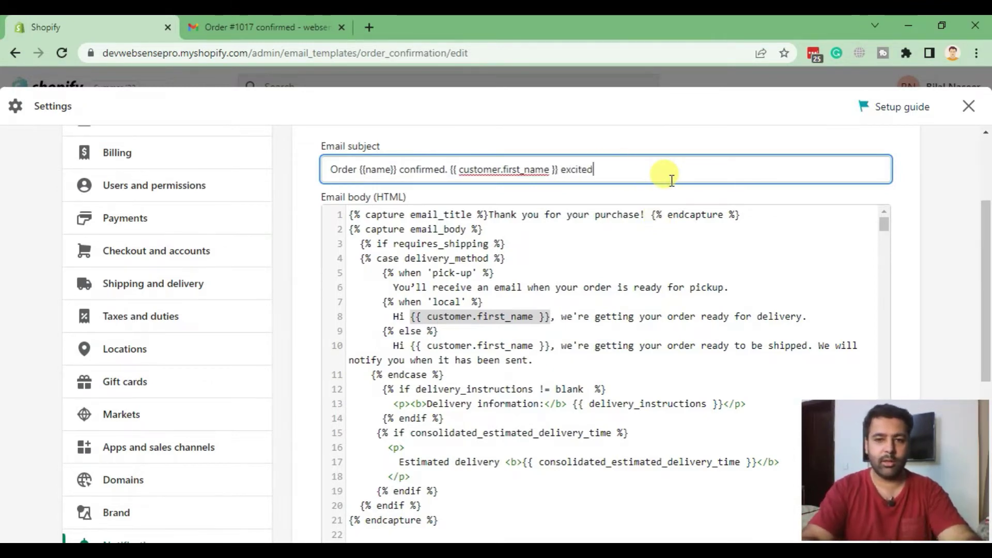
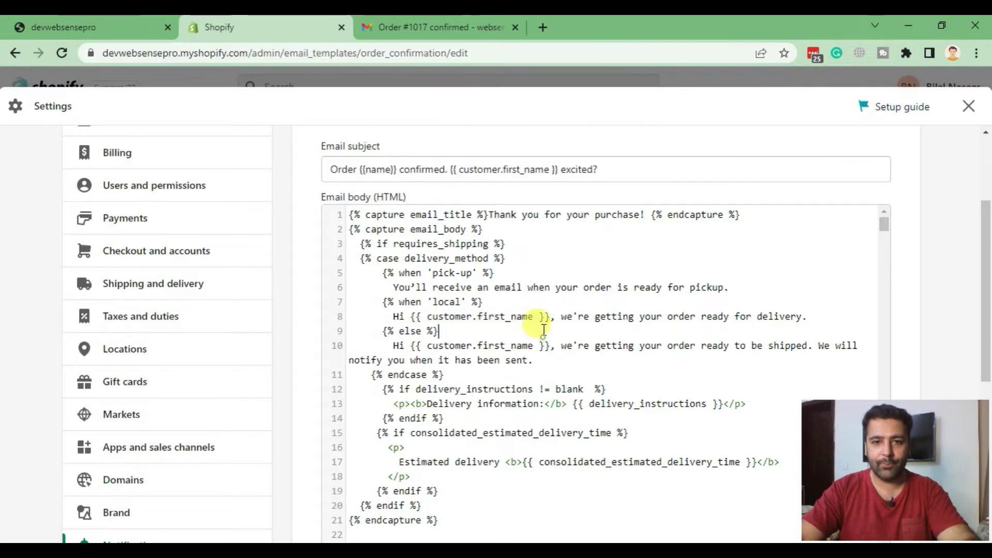
{"action": "left_click_drag", "start_coordinate": [350, 215], "coordinate": [729, 214]}
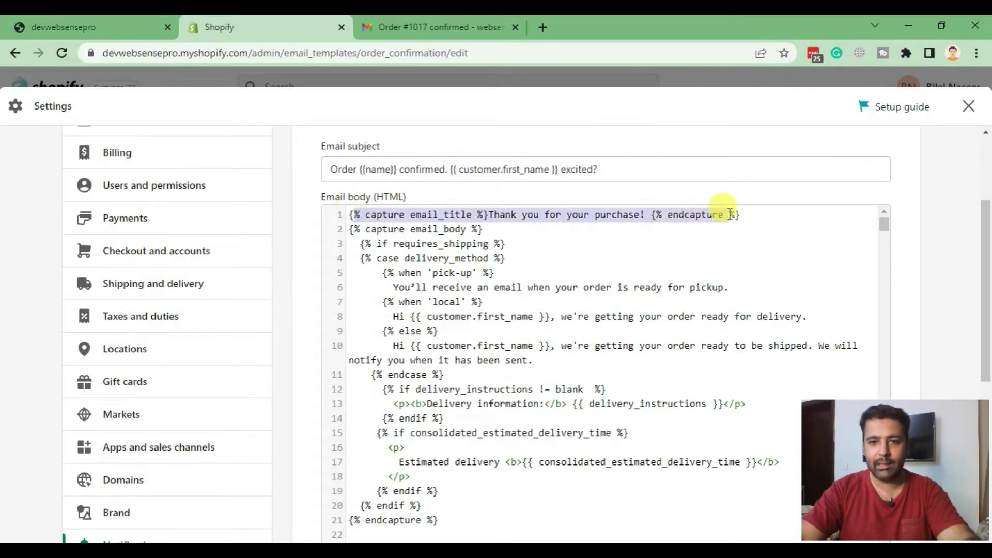
{"action": "left_click", "coordinate": [427, 214]}
{"action": "left_click", "coordinate": [434, 27]}
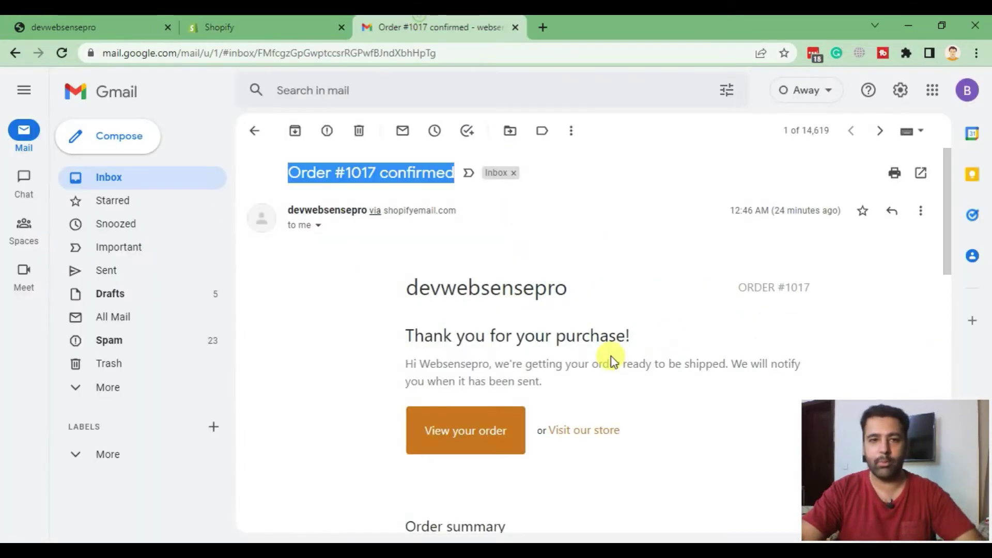
{"action": "left_click_drag", "start_coordinate": [409, 335], "coordinate": [640, 336]}
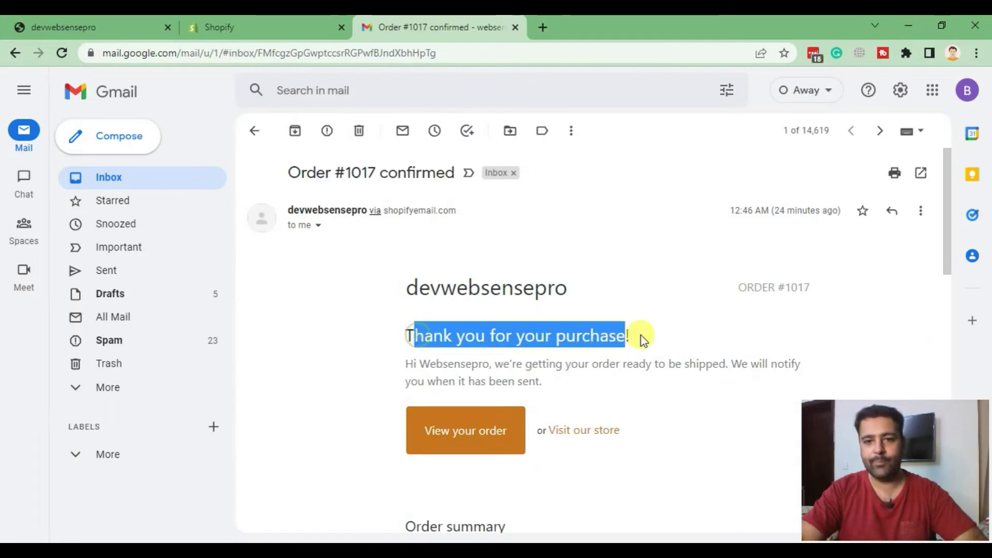
{"action": "left_click", "coordinate": [643, 336]}
{"action": "left_click", "coordinate": [302, 22]}
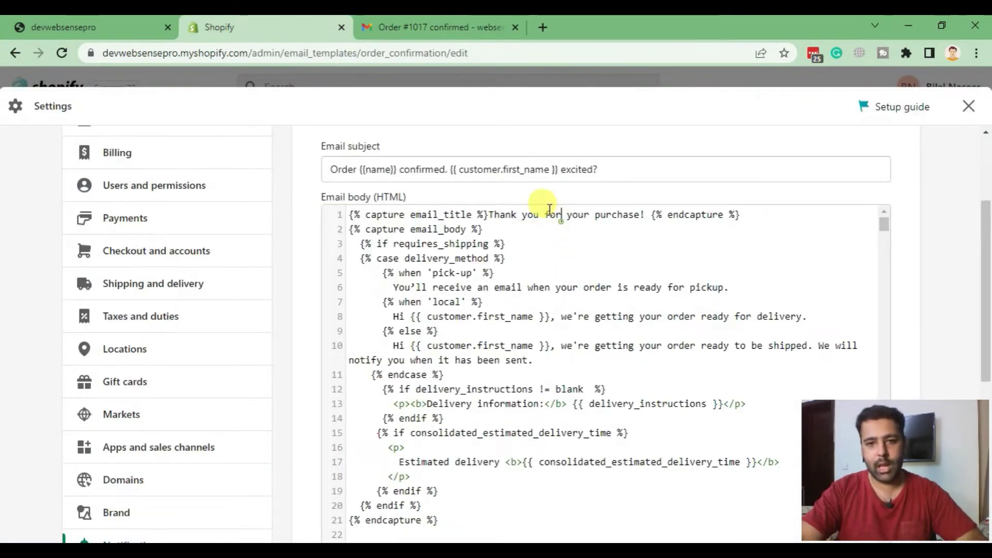
{"action": "left_click", "coordinate": [642, 216]}
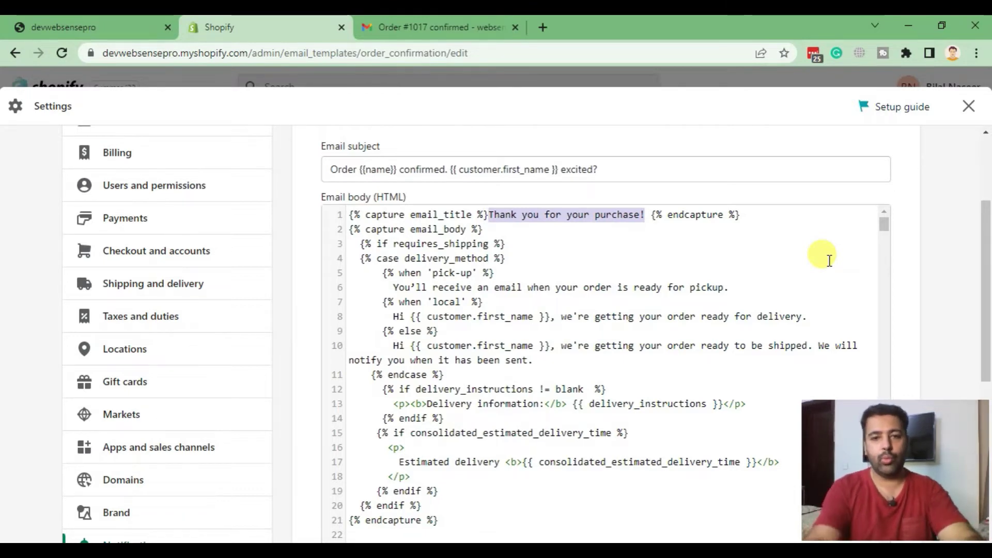
- Replace the old title with 'We are excited to see you with your new Tshirt'
{"action": "key", "text": "BackSpace"}
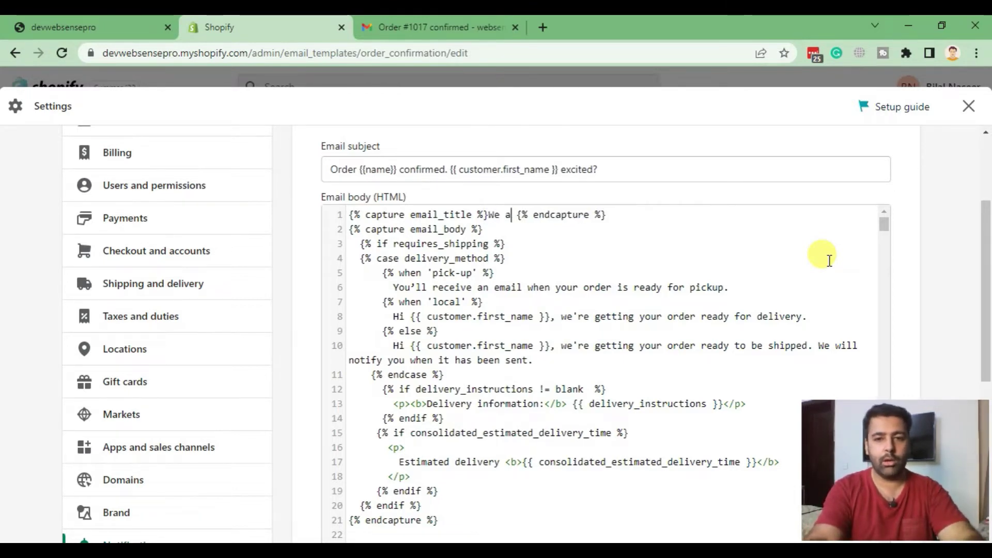
{"action": "type", "text": "We are excited"}
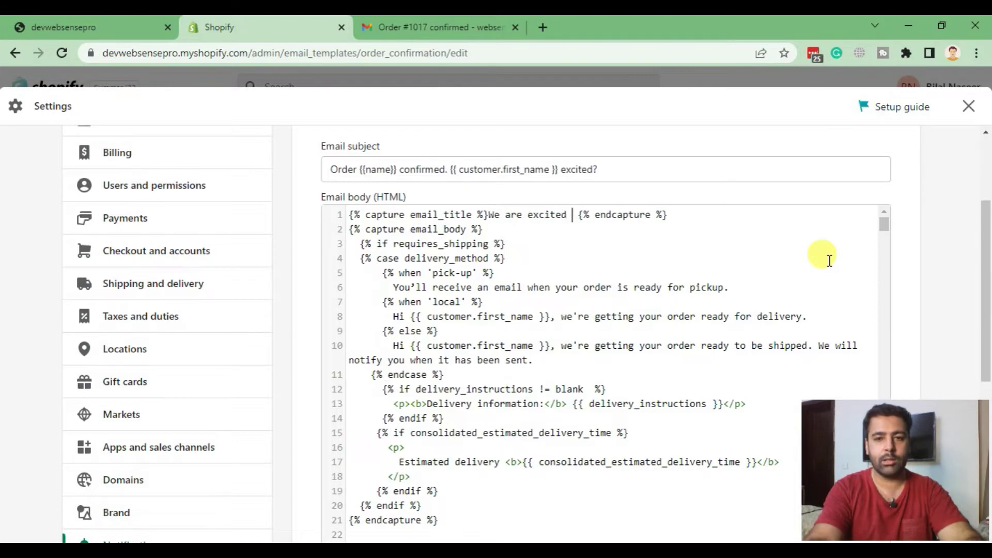
{"action": "type", "text": " to see you with your new Tshirt"}
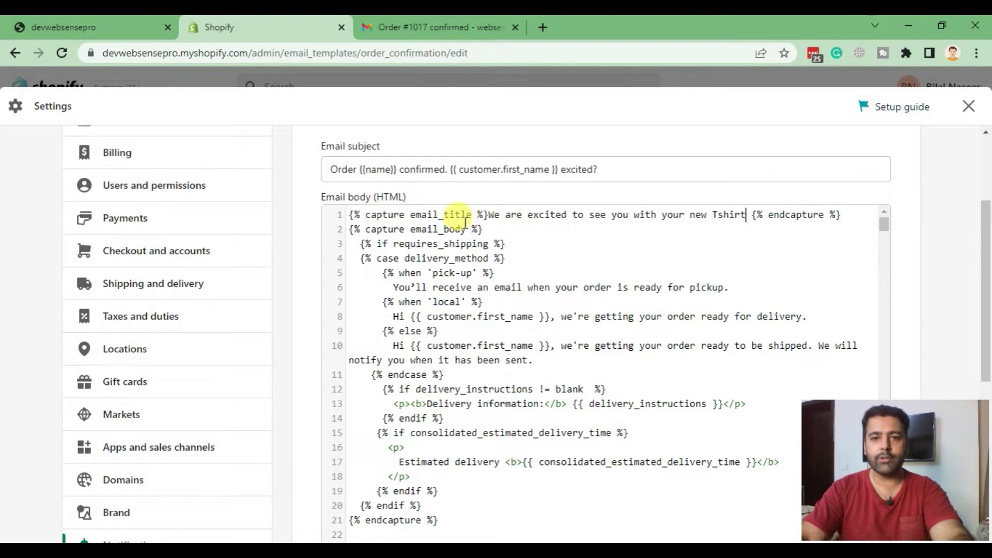
{"action": "left_click_drag", "start_coordinate": [488, 215], "coordinate": [733, 214]}
{"action": "scroll", "coordinate": [838, 240], "scroll_direction": "down", "scroll_amount": 15}
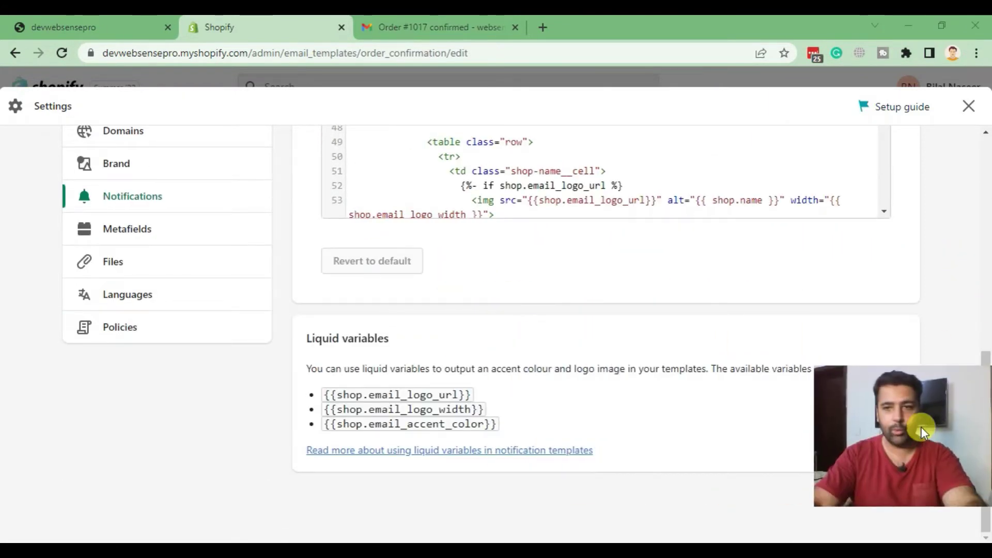
- Save the edited Order Confirmation template, then go back to the Notifications settings page
{"action": "scroll", "coordinate": [624, 439], "scroll_direction": "up", "scroll_amount": 15}
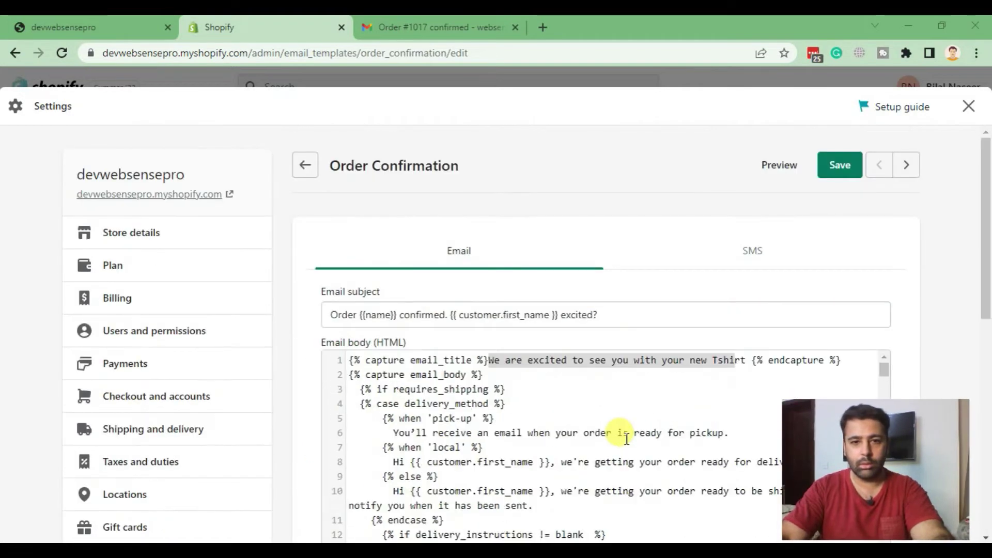
{"action": "left_click", "coordinate": [838, 170]}
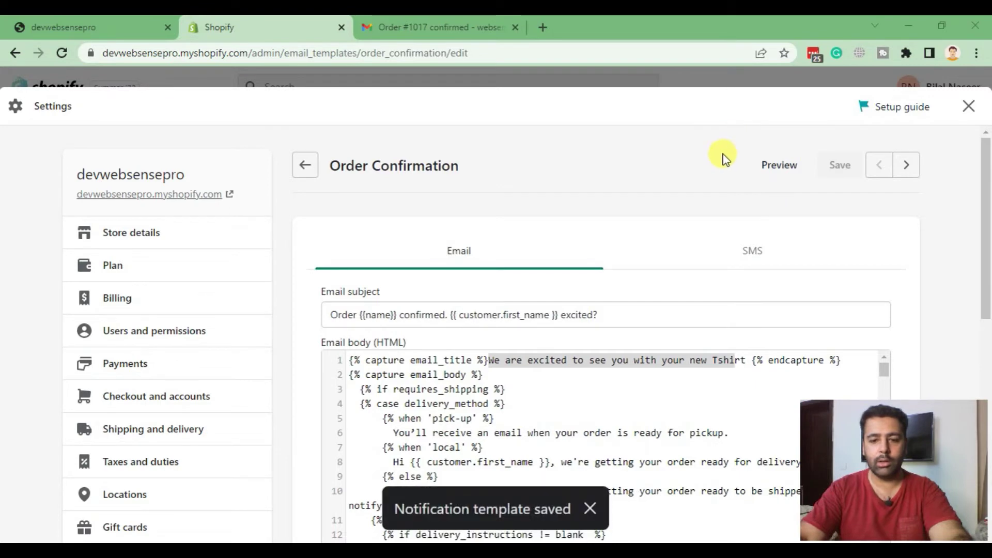
{"action": "left_click", "coordinate": [305, 166]}
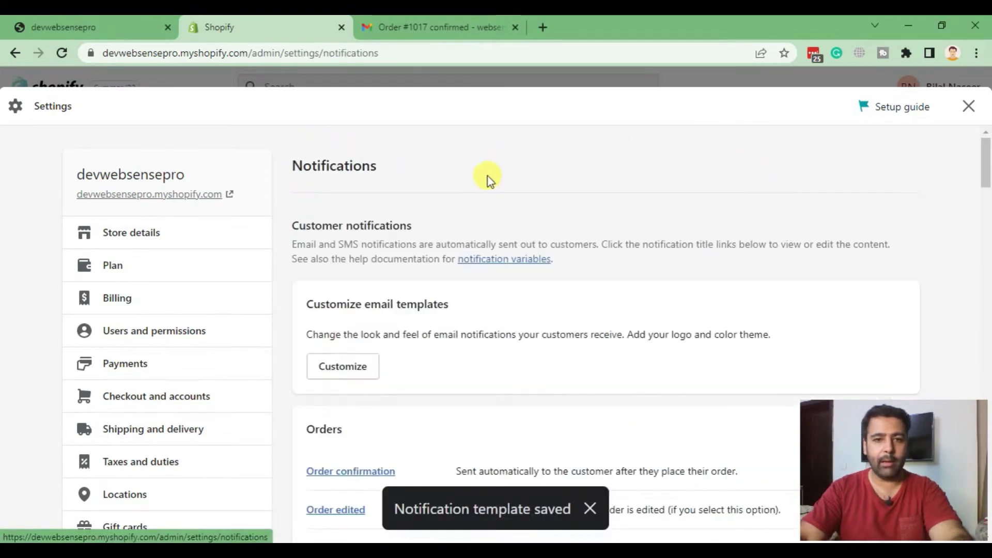
{"action": "scroll", "coordinate": [656, 250], "scroll_direction": "down", "scroll_amount": 2}
{"action": "scroll", "coordinate": [388, 341], "scroll_direction": "up", "scroll_amount": 2}
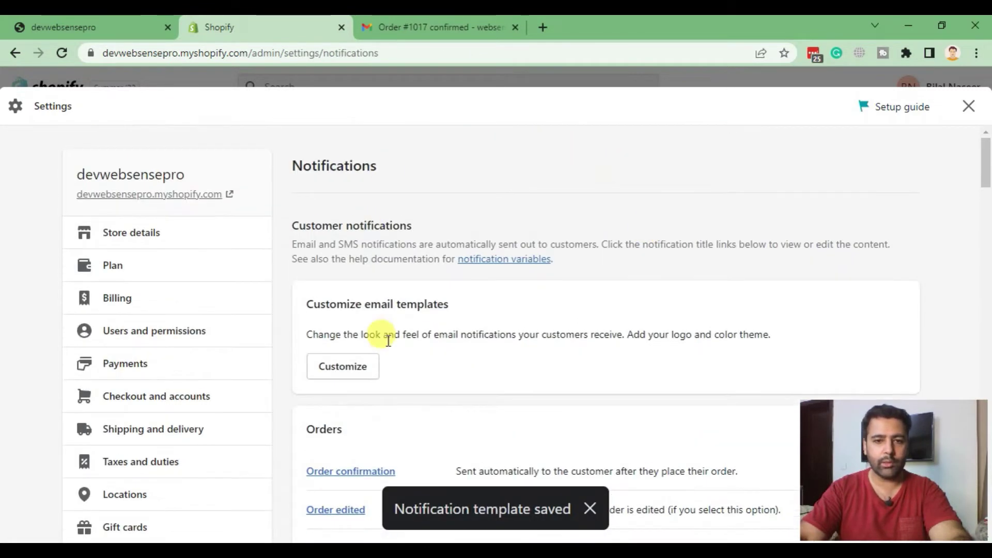
{"action": "left_click", "coordinate": [343, 366]}
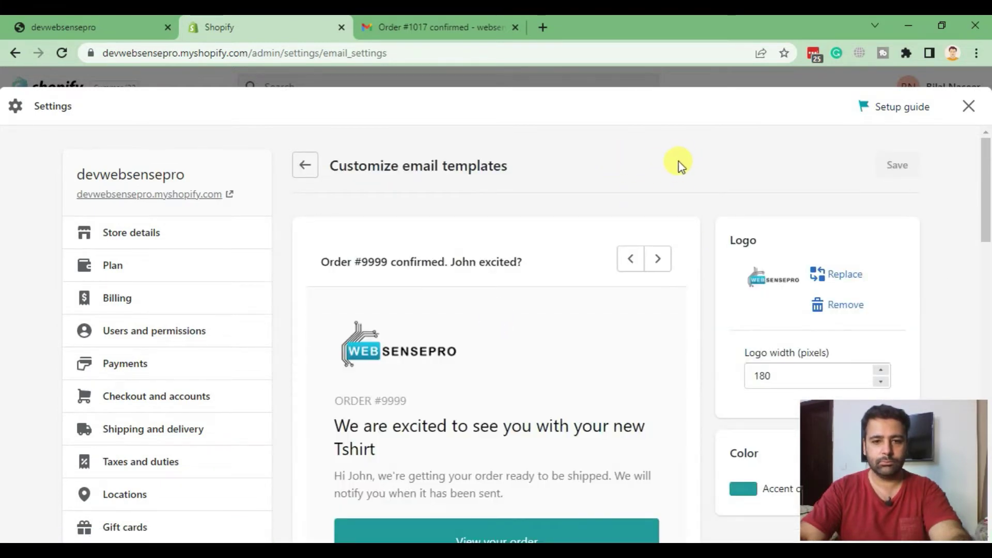
{"action": "scroll", "coordinate": [717, 215], "scroll_direction": "down", "scroll_amount": 3}
{"action": "scroll", "coordinate": [691, 182], "scroll_direction": "up", "scroll_amount": 3}
{"action": "scroll", "coordinate": [325, 254], "scroll_direction": "down", "scroll_amount": 5}
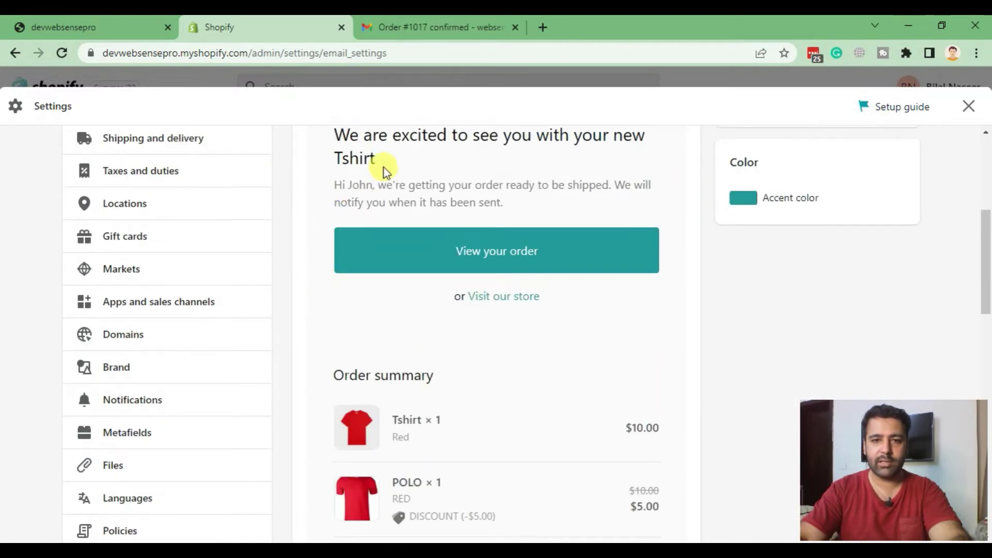
{"action": "left_click_drag", "start_coordinate": [381, 166], "coordinate": [321, 132]}
{"action": "left_click", "coordinate": [509, 281]}
{"action": "scroll", "coordinate": [704, 327], "scroll_direction": "down", "scroll_amount": 3}
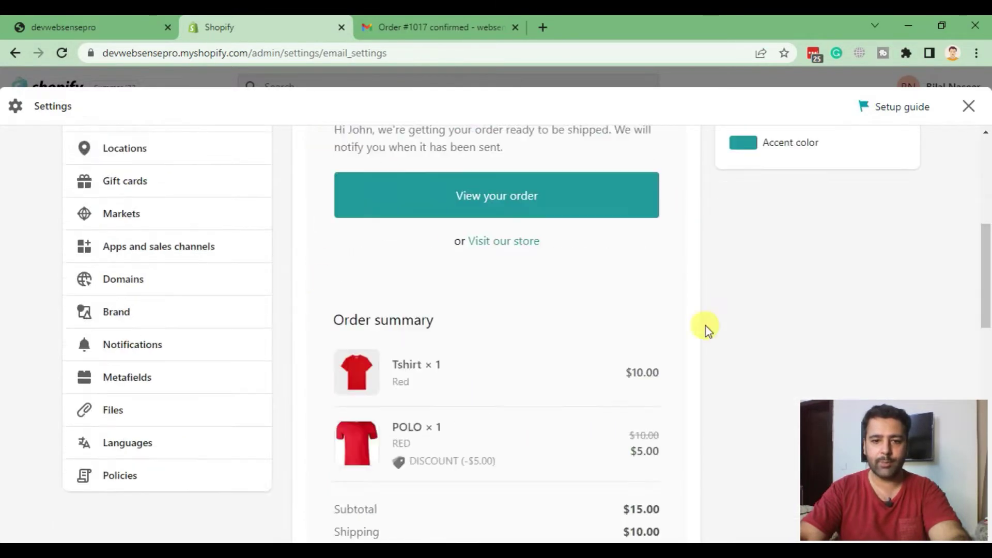
{"action": "scroll", "coordinate": [675, 417], "scroll_direction": "up", "scroll_amount": 6}
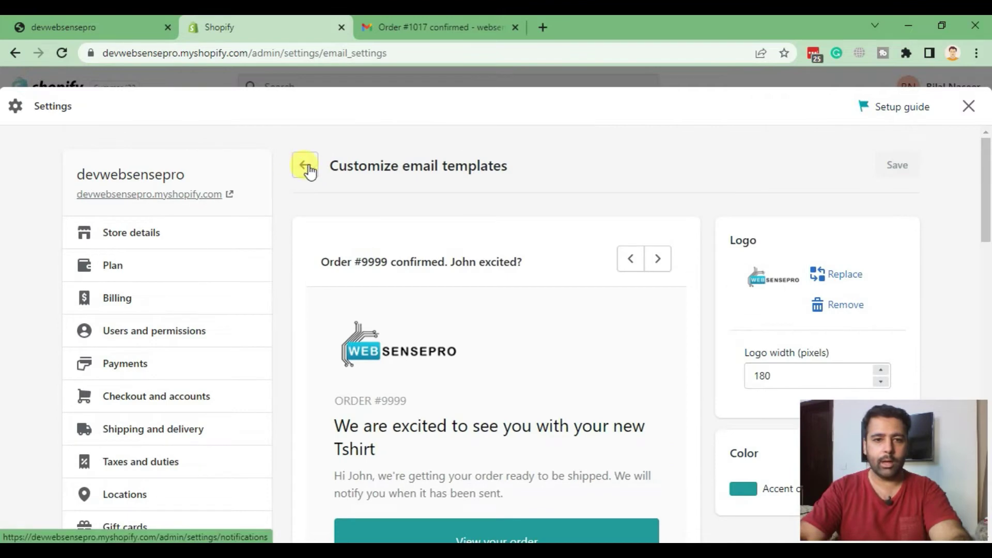
{"action": "left_click", "coordinate": [305, 166]}
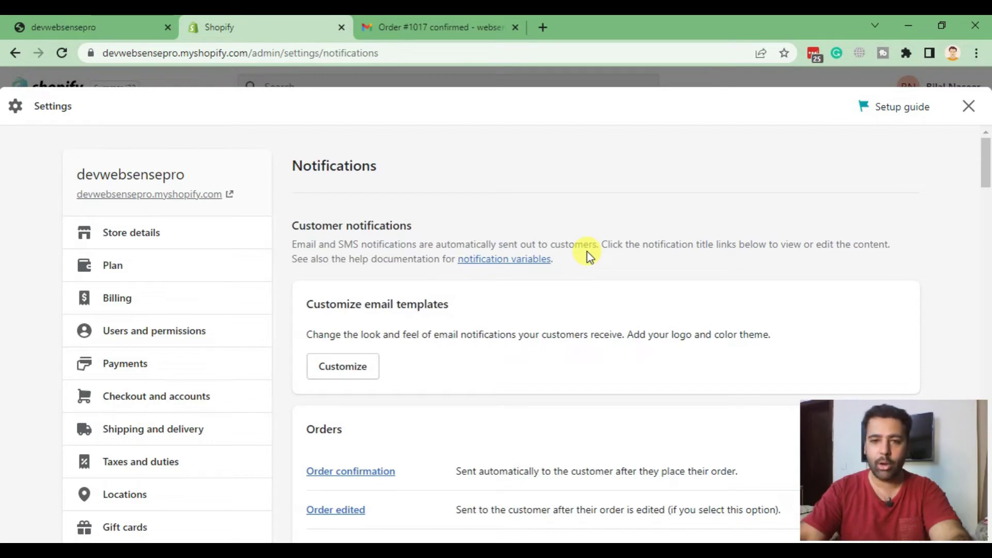
- Check the received email in Gmail, then reopen Order confirmation under Orders in Notifications
{"action": "left_click", "coordinate": [434, 34]}
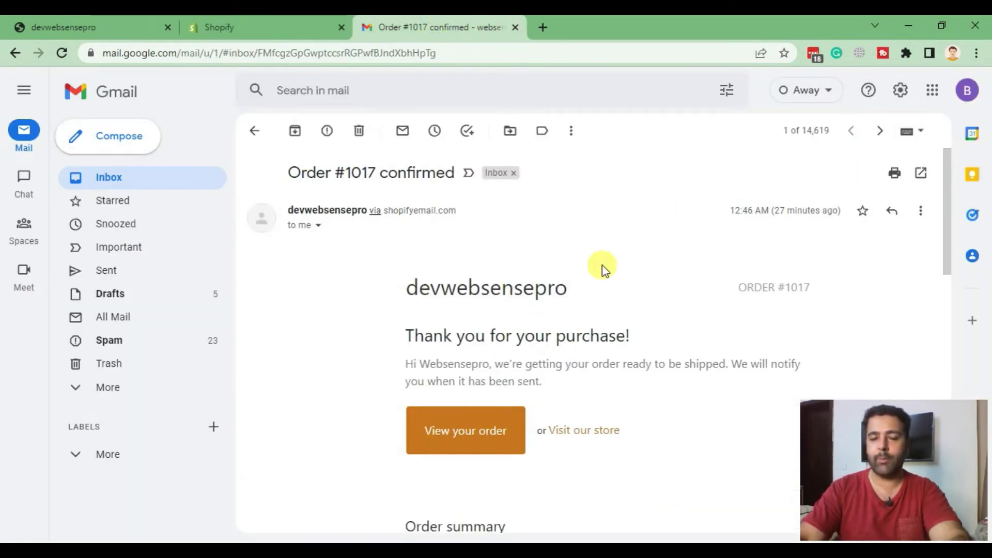
{"action": "left_click", "coordinate": [265, 31]}
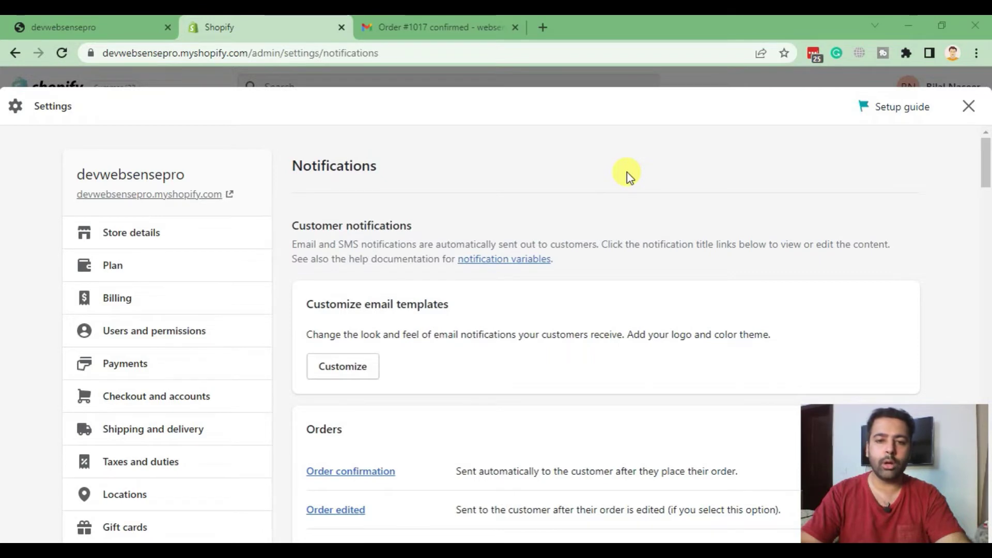
{"action": "scroll", "coordinate": [627, 173], "scroll_direction": "down", "scroll_amount": 3}
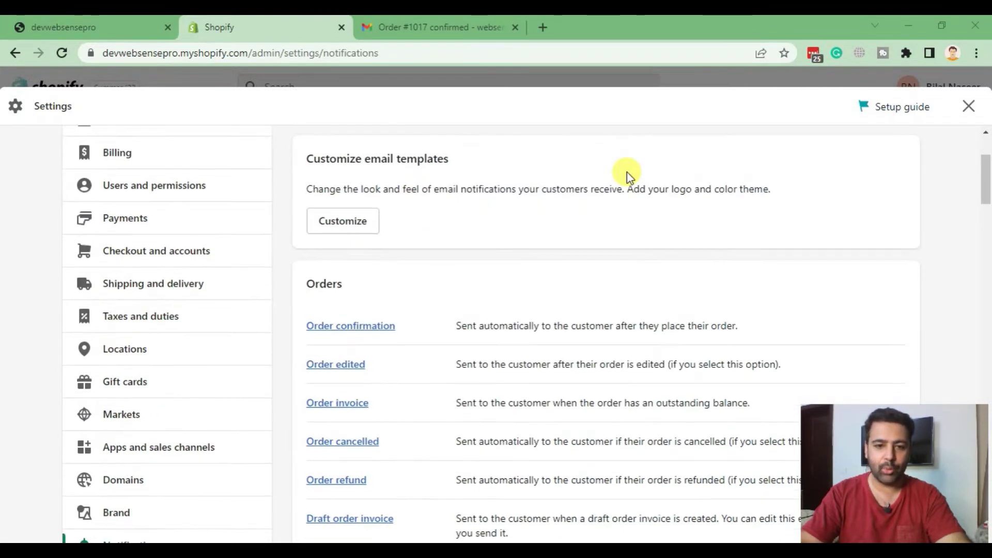
{"action": "scroll", "coordinate": [627, 172], "scroll_direction": "down", "scroll_amount": 3}
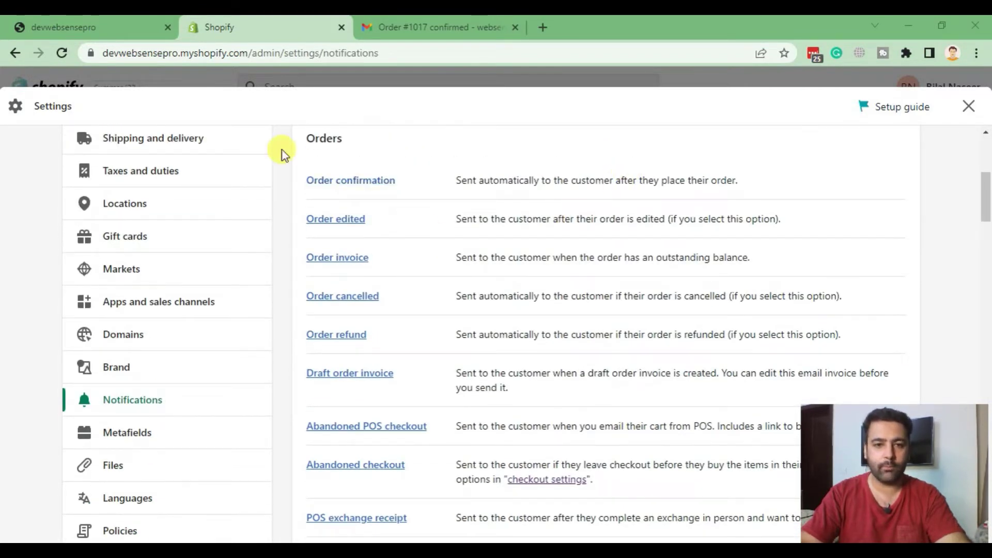
{"action": "left_click", "coordinate": [371, 182]}
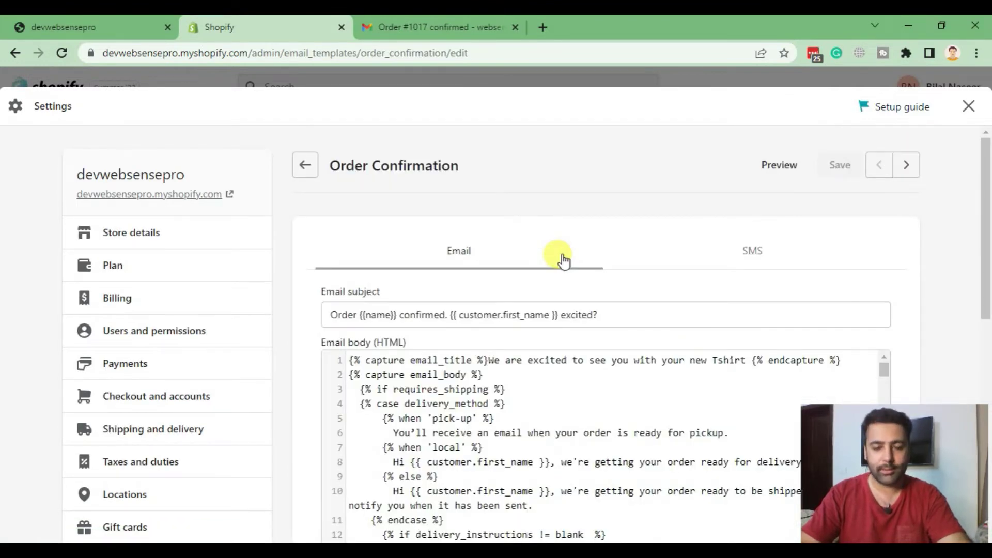
- Open the Liquid variables help article in a separate tab beside the template editor
{"action": "scroll", "coordinate": [723, 258], "scroll_direction": "down", "scroll_amount": 3}
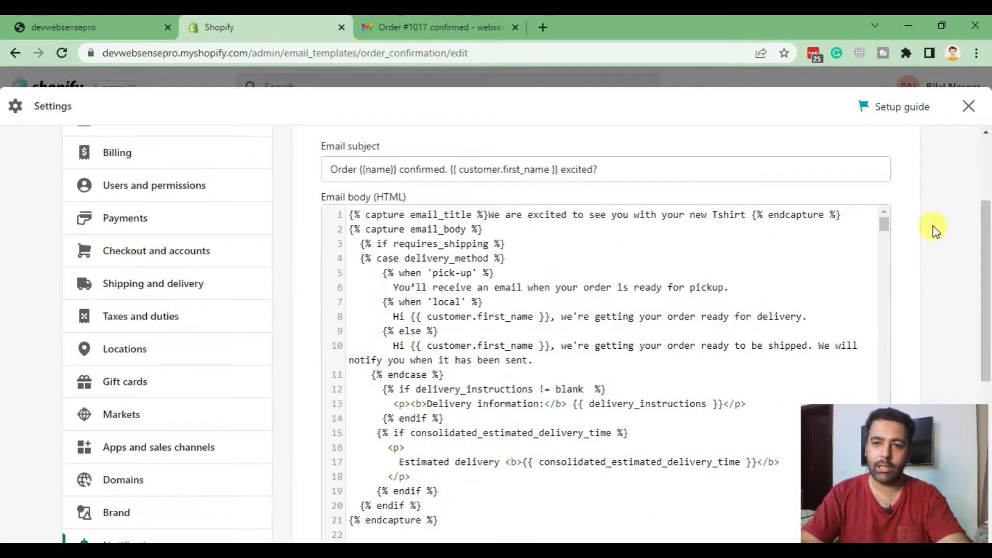
{"action": "scroll", "coordinate": [922, 212], "scroll_direction": "down", "scroll_amount": 6}
{"action": "scroll", "coordinate": [917, 209], "scroll_direction": "down", "scroll_amount": 1}
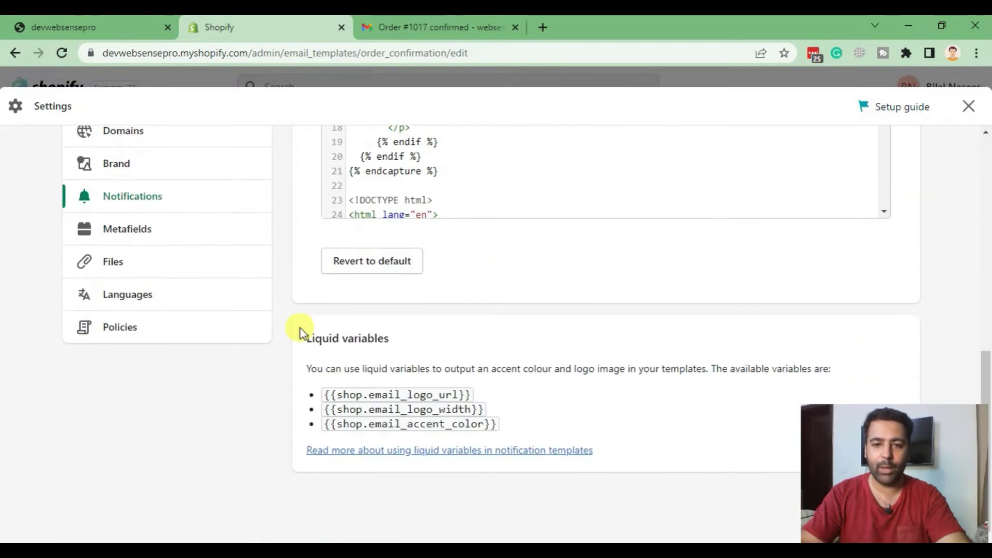
{"action": "right_click", "coordinate": [458, 458]}
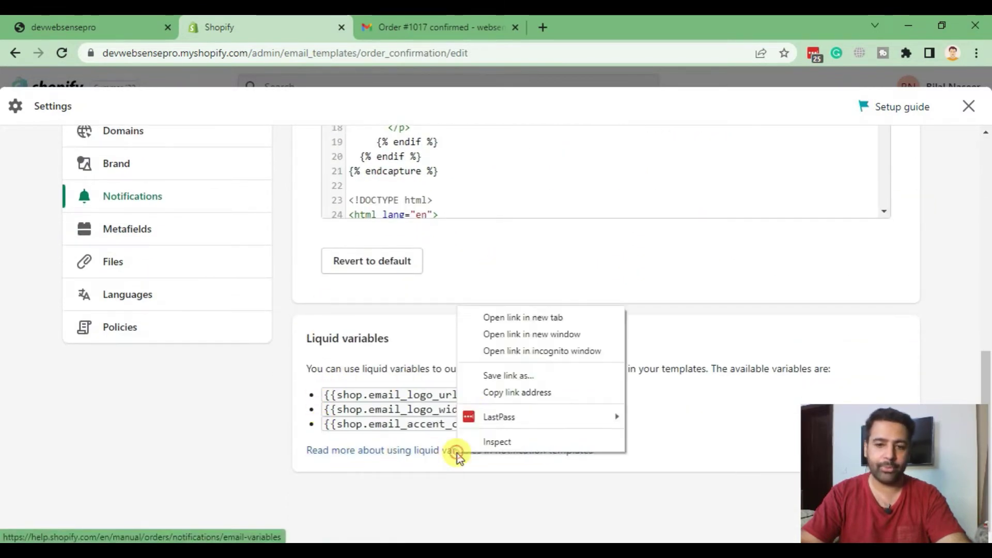
{"action": "left_click", "coordinate": [507, 319]}
{"action": "left_click_drag", "start_coordinate": [377, 27], "coordinate": [410, 29]}
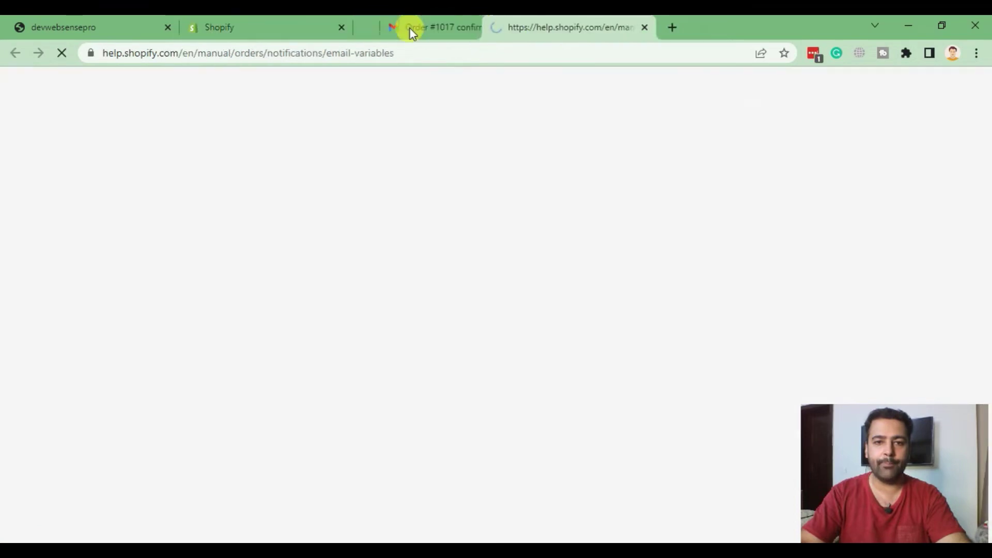
{"action": "left_click", "coordinate": [288, 28]}
{"action": "scroll", "coordinate": [531, 266], "scroll_direction": "up", "scroll_amount": 8}
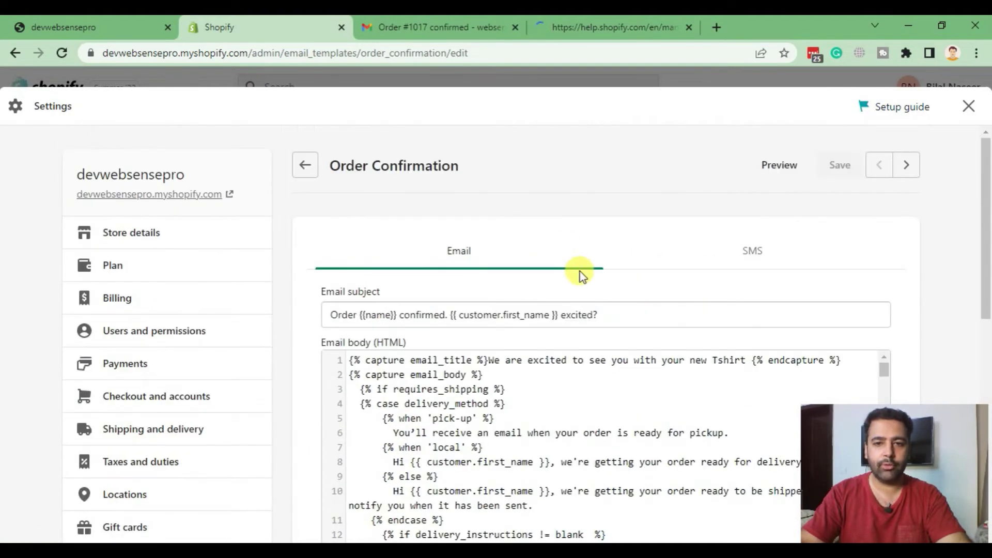
- Find and select the 'email' property in the order Property table, then return to the editor
{"action": "left_click", "coordinate": [595, 30]}
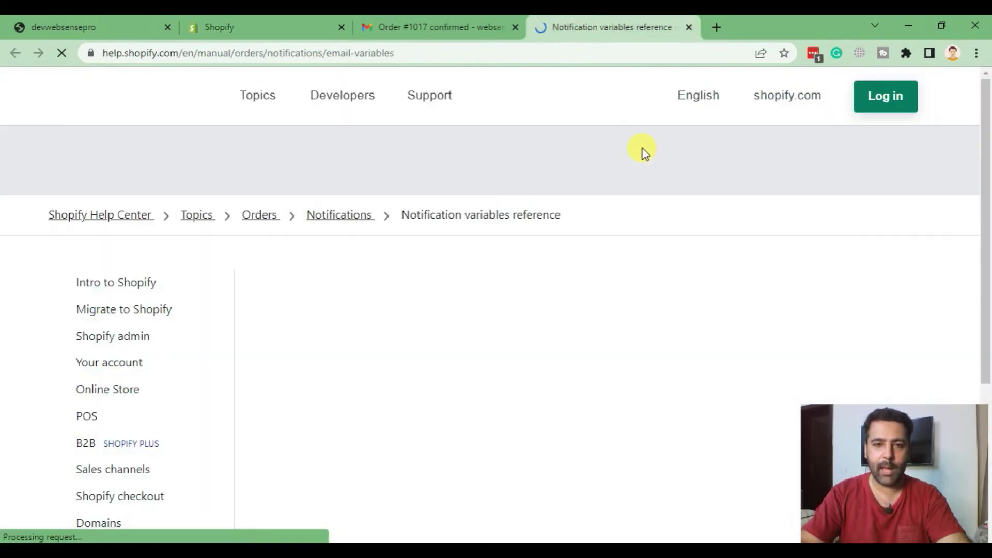
{"action": "scroll", "coordinate": [643, 149], "scroll_direction": "down", "scroll_amount": 5}
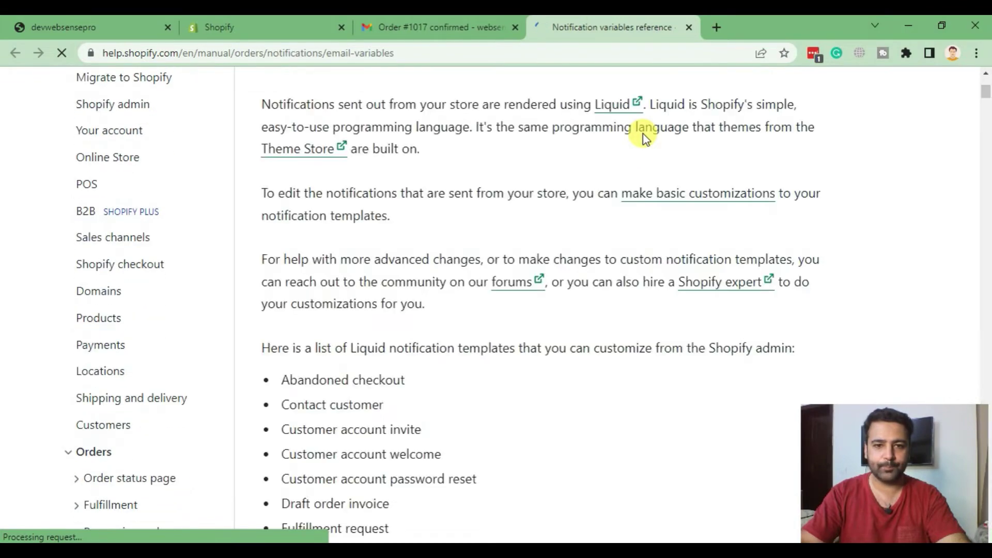
{"action": "scroll", "coordinate": [643, 134], "scroll_direction": "down", "scroll_amount": 20}
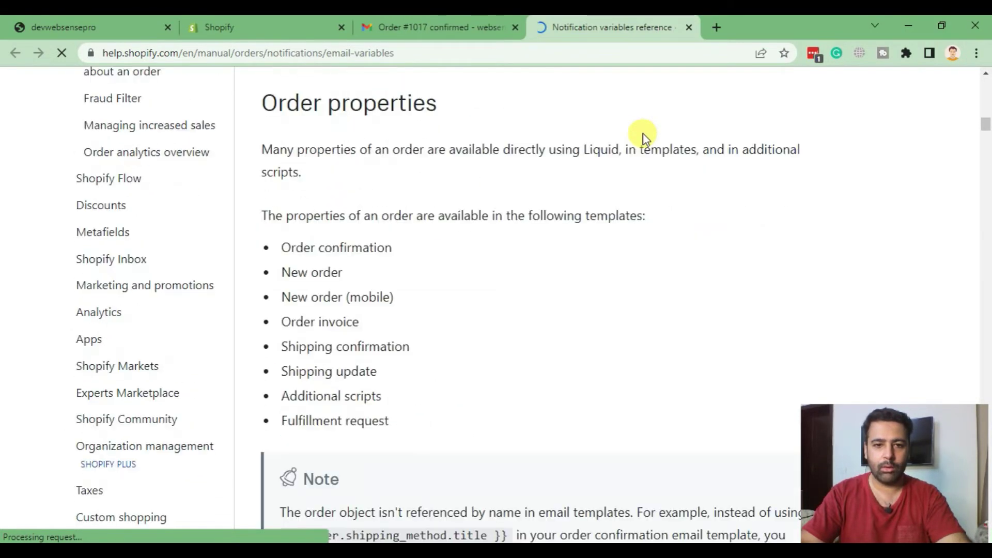
{"action": "scroll", "coordinate": [643, 135], "scroll_direction": "down", "scroll_amount": 8}
{"action": "scroll", "coordinate": [643, 134], "scroll_direction": "up", "scroll_amount": 5}
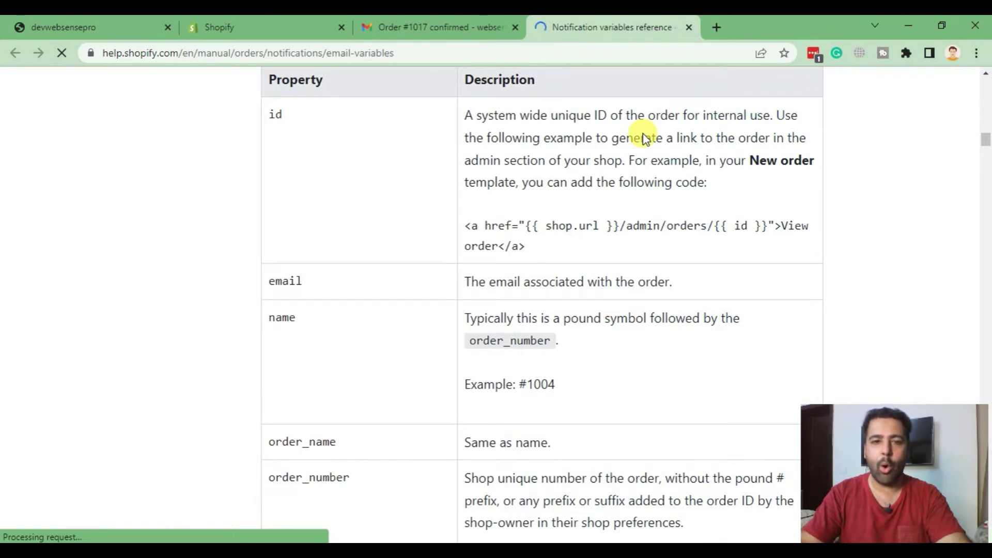
{"action": "scroll", "coordinate": [548, 155], "scroll_direction": "down", "scroll_amount": 2}
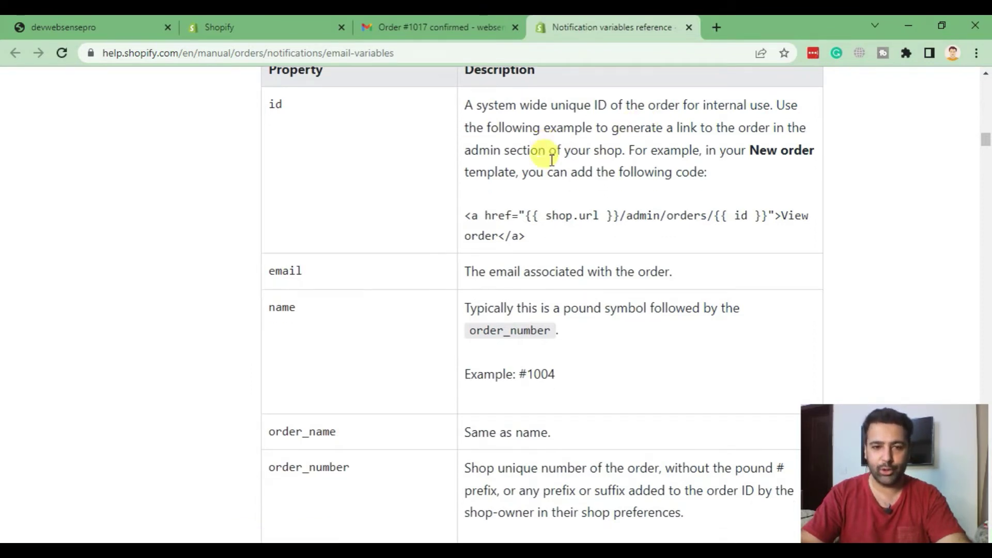
{"action": "scroll", "coordinate": [517, 248], "scroll_direction": "up", "scroll_amount": 2}
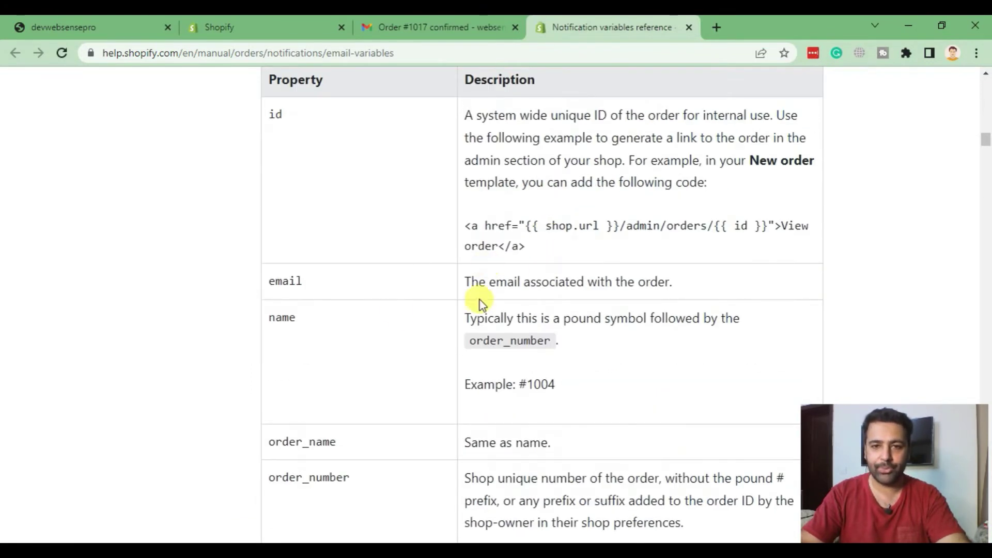
{"action": "double_click", "coordinate": [313, 283]}
{"action": "left_click", "coordinate": [272, 289]}
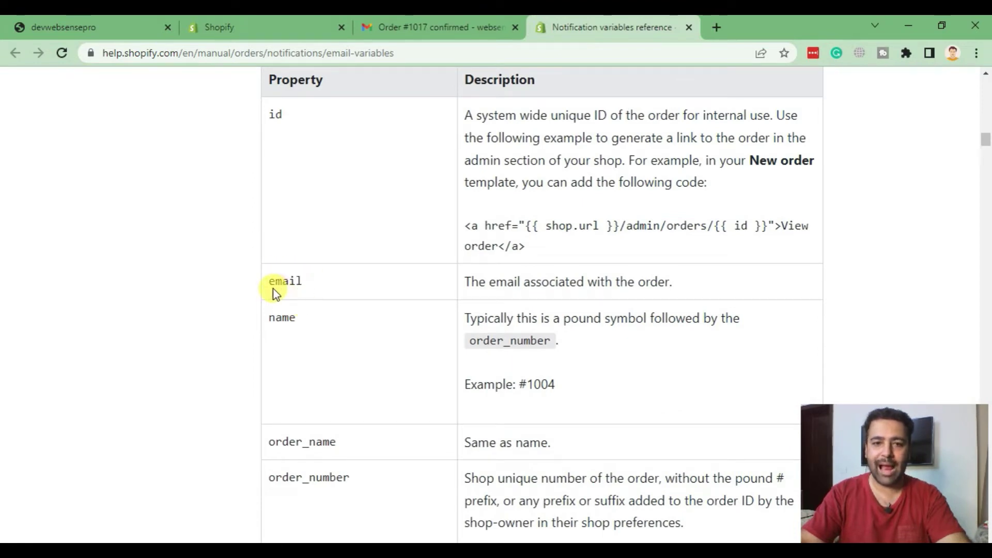
{"action": "double_click", "coordinate": [279, 282]}
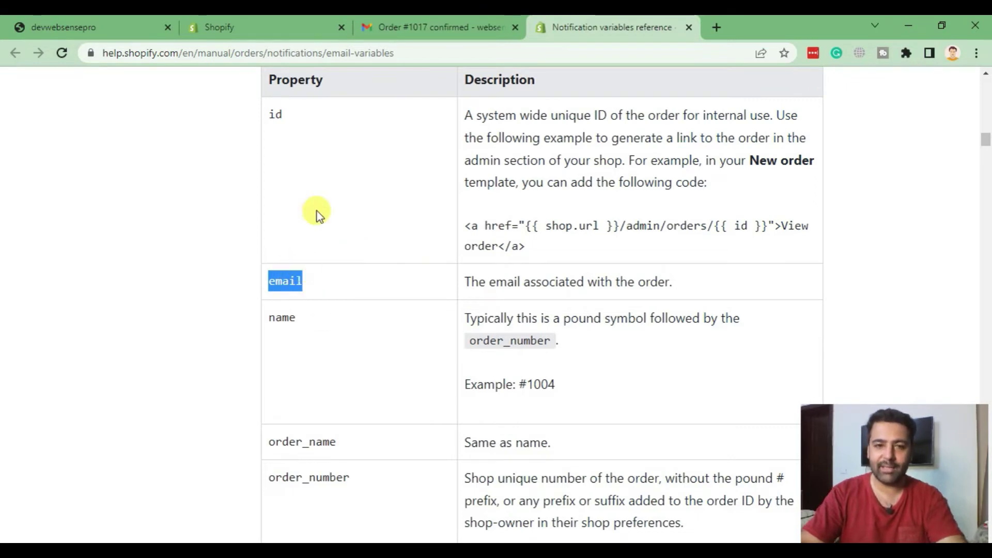
{"action": "left_click", "coordinate": [261, 28]}
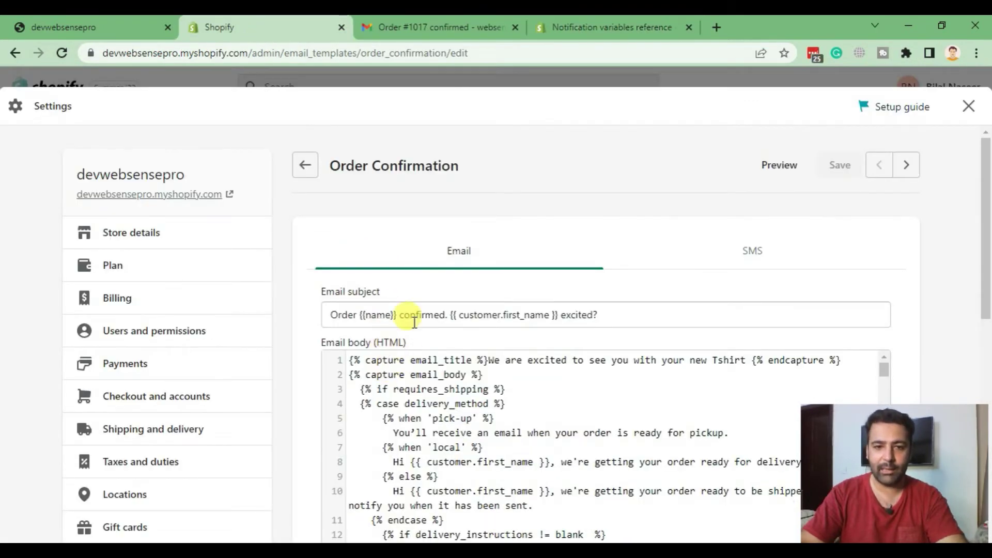
- Add '{{ email' to the end of the email subject and compare it with the reference's email property
{"action": "left_click", "coordinate": [657, 317]}
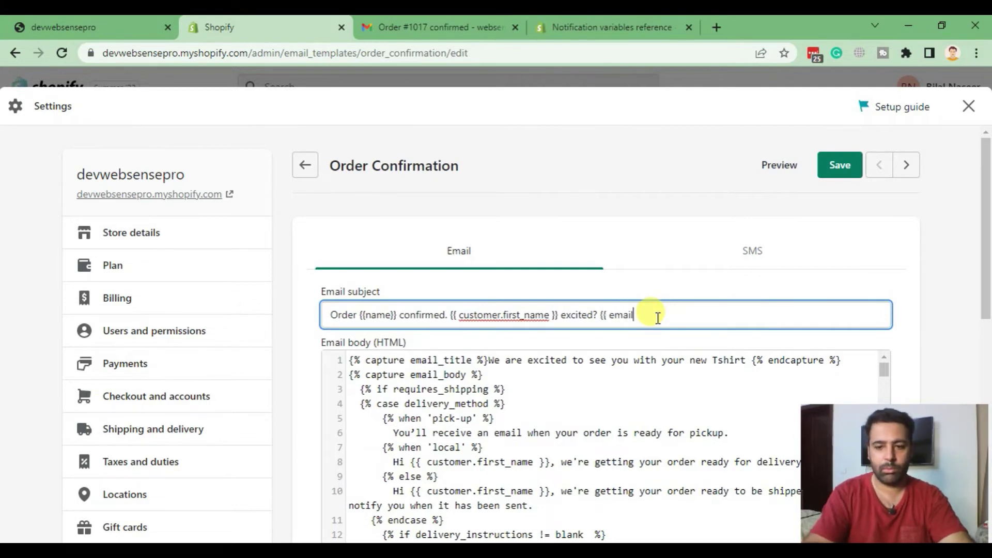
{"action": "left_click", "coordinate": [581, 28]}
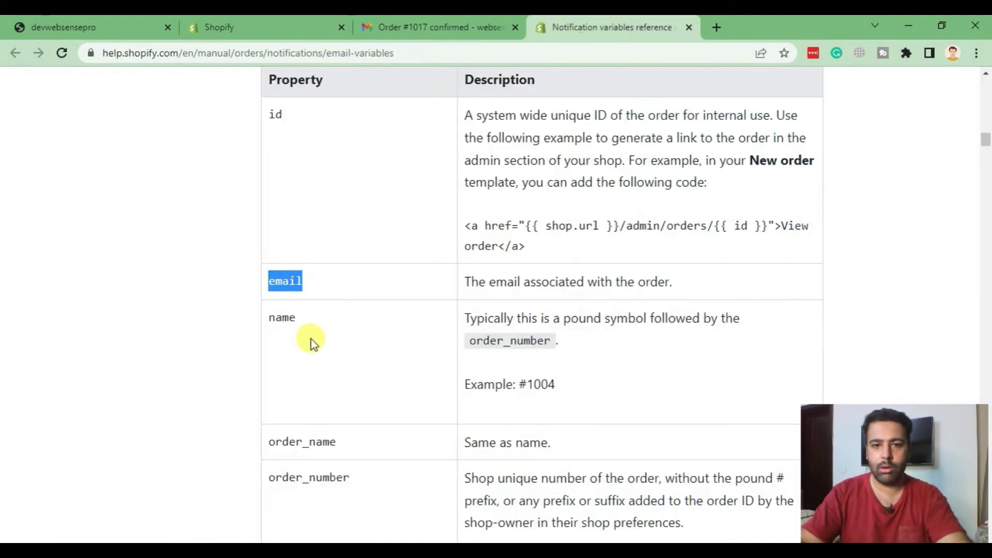
{"action": "left_click_drag", "start_coordinate": [481, 281], "coordinate": [699, 286]}
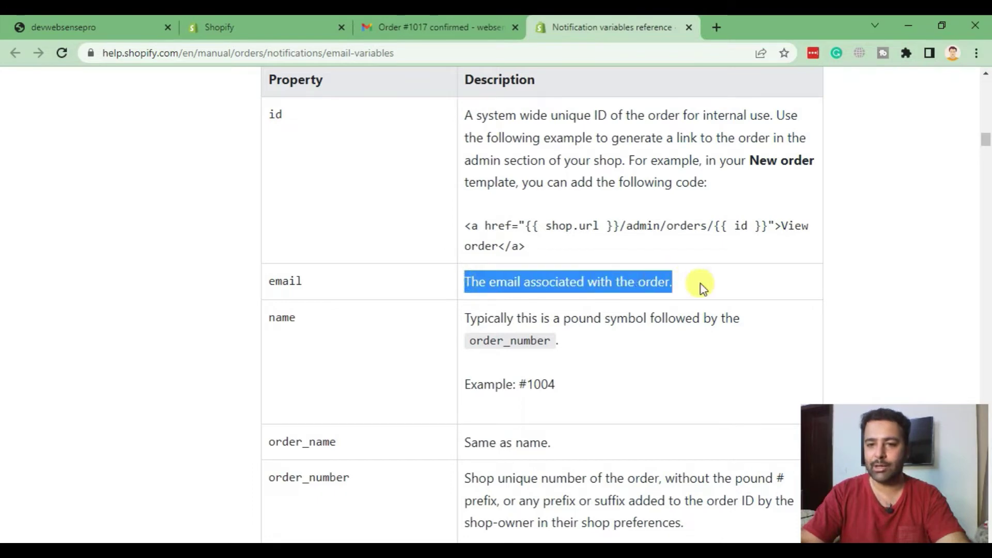
{"action": "left_click", "coordinate": [622, 283]}
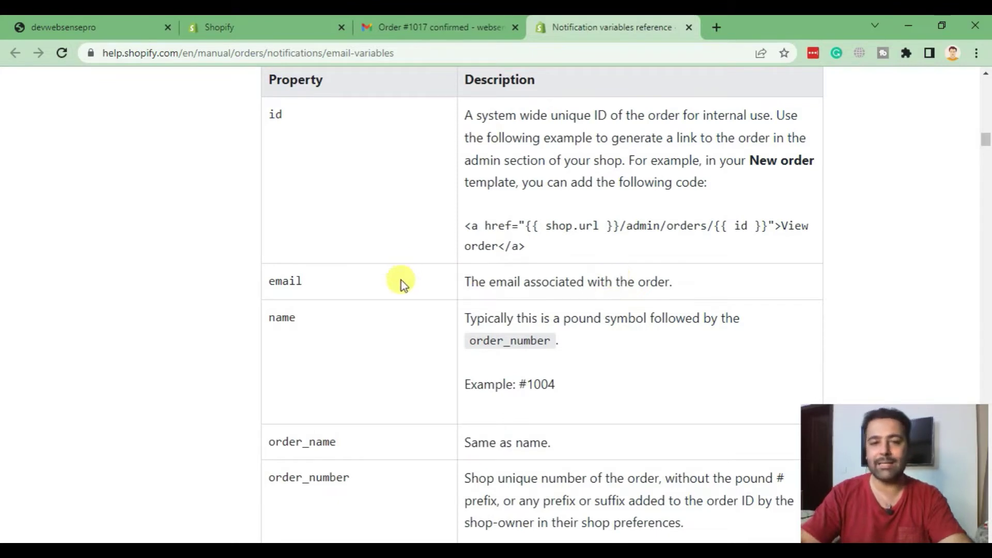
{"action": "left_click_drag", "start_coordinate": [303, 281], "coordinate": [276, 280]}
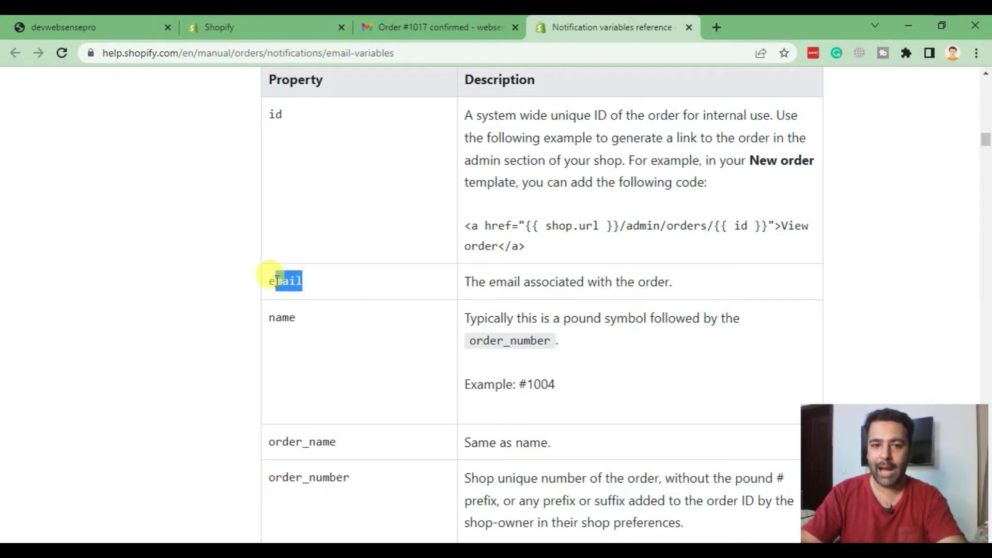
- Compare the subject with the order_name property in the order variables table
{"action": "left_click", "coordinate": [215, 28]}
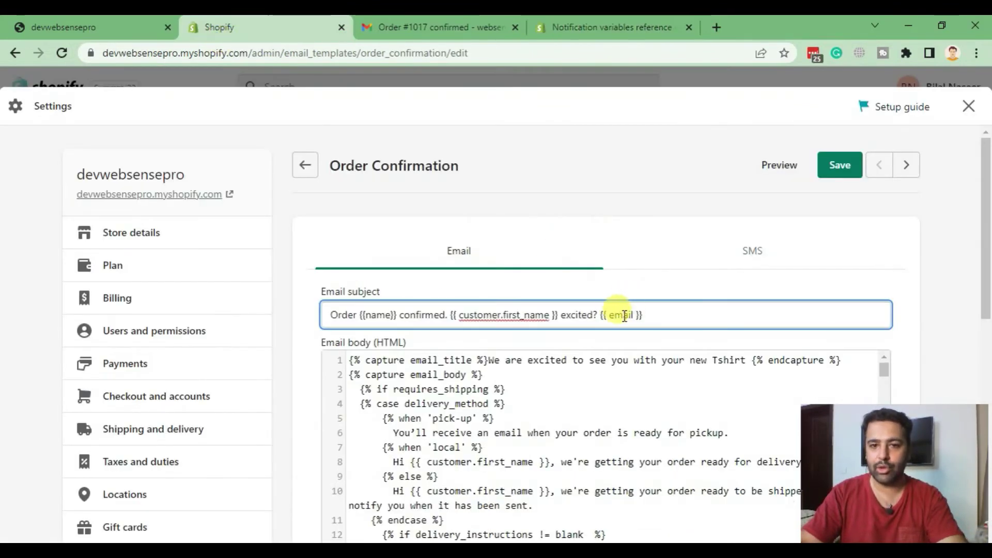
{"action": "left_click", "coordinate": [630, 31]}
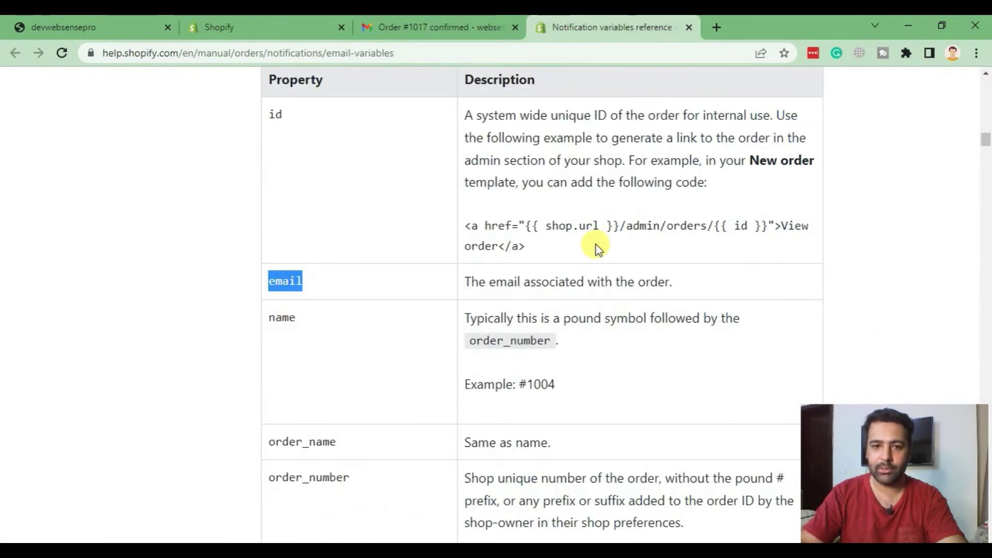
{"action": "scroll", "coordinate": [593, 248], "scroll_direction": "down", "scroll_amount": 3}
{"action": "scroll", "coordinate": [578, 186], "scroll_direction": "down", "scroll_amount": 3}
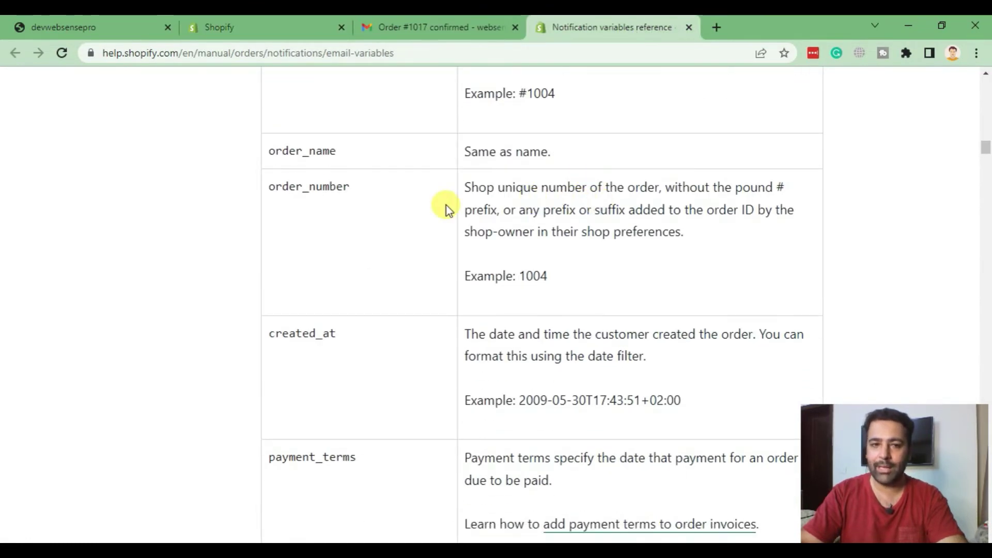
{"action": "left_click_drag", "start_coordinate": [338, 158], "coordinate": [268, 154]}
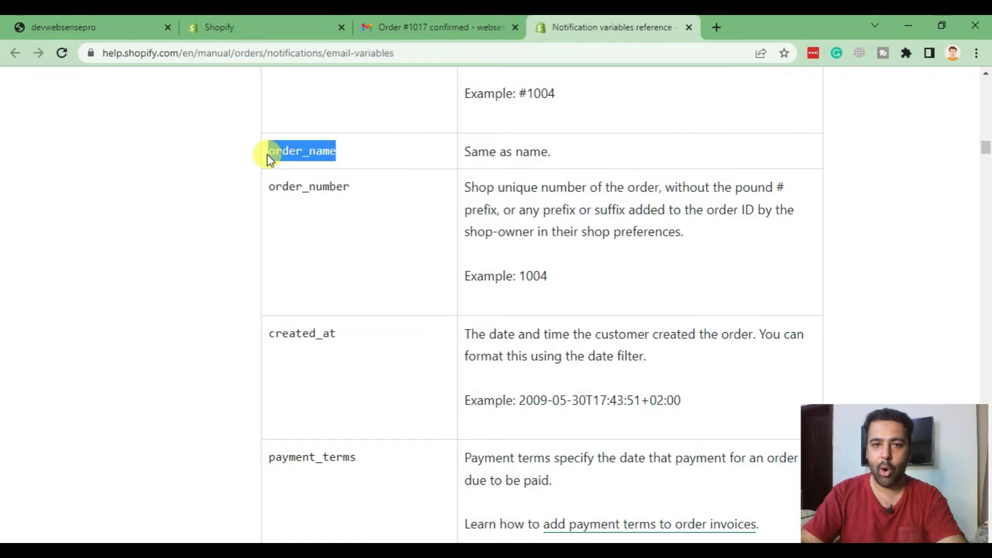
- Check the subject's name variable against billing_address properties such as billing_address.phone
{"action": "left_click", "coordinate": [255, 31]}
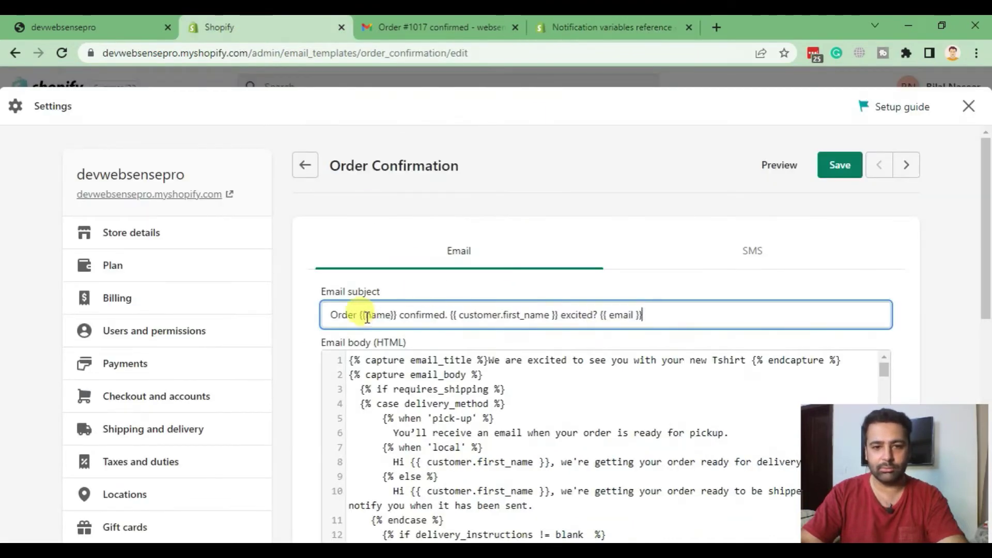
{"action": "left_click_drag", "start_coordinate": [385, 316], "coordinate": [391, 316]}
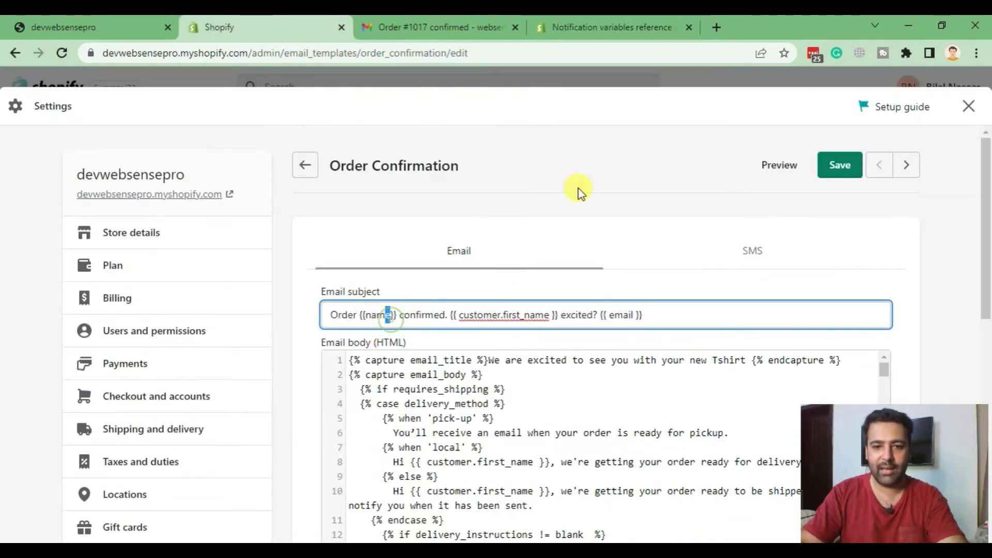
{"action": "left_click", "coordinate": [605, 21]}
{"action": "scroll", "coordinate": [624, 259], "scroll_direction": "down", "scroll_amount": 8}
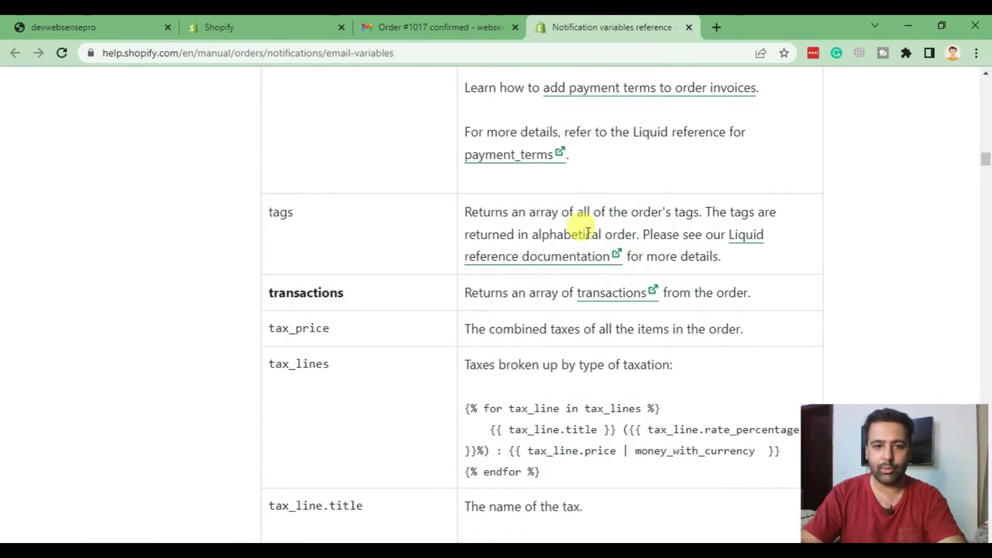
{"action": "scroll", "coordinate": [587, 232], "scroll_direction": "down", "scroll_amount": 12}
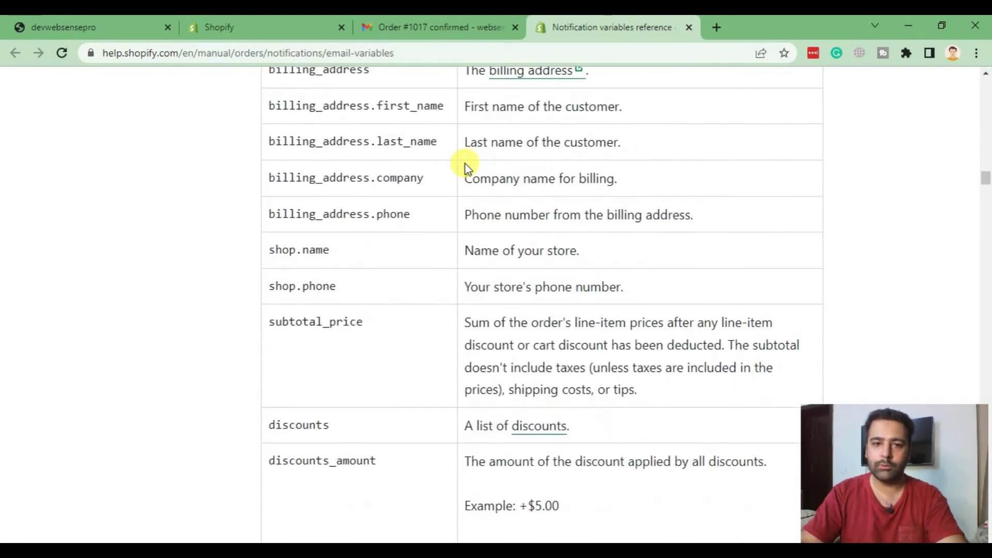
{"action": "left_click_drag", "start_coordinate": [259, 224], "coordinate": [410, 216]}
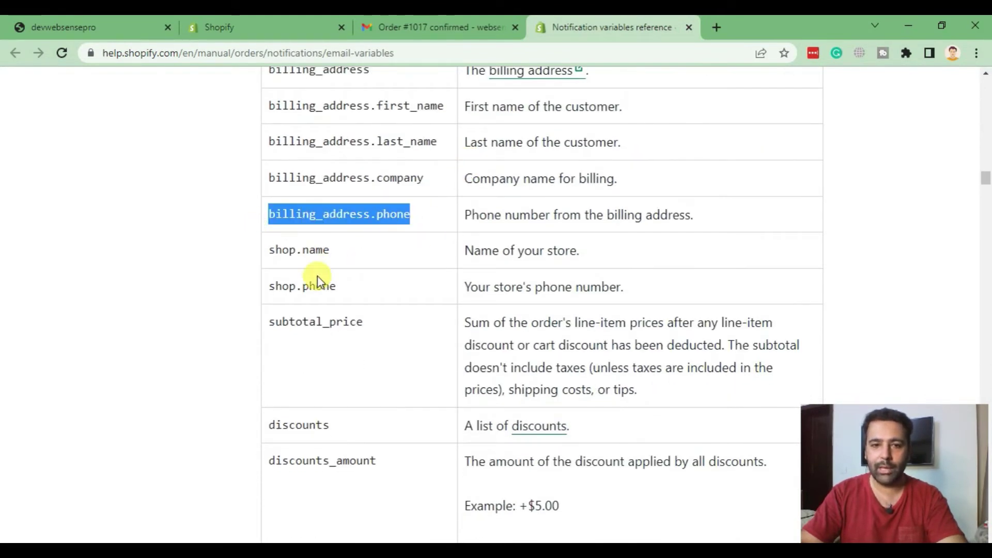
{"action": "left_click", "coordinate": [337, 257]}
{"action": "left_click_drag", "start_coordinate": [278, 252], "coordinate": [268, 251]}
{"action": "left_click_drag", "start_coordinate": [338, 286], "coordinate": [264, 285]}
- Scroll the reference down to shop.phone, then revisit the subject's customer first-name variable
{"action": "scroll", "coordinate": [505, 250], "scroll_direction": "down", "scroll_amount": 5}
{"action": "scroll", "coordinate": [407, 205], "scroll_direction": "down", "scroll_amount": 3}
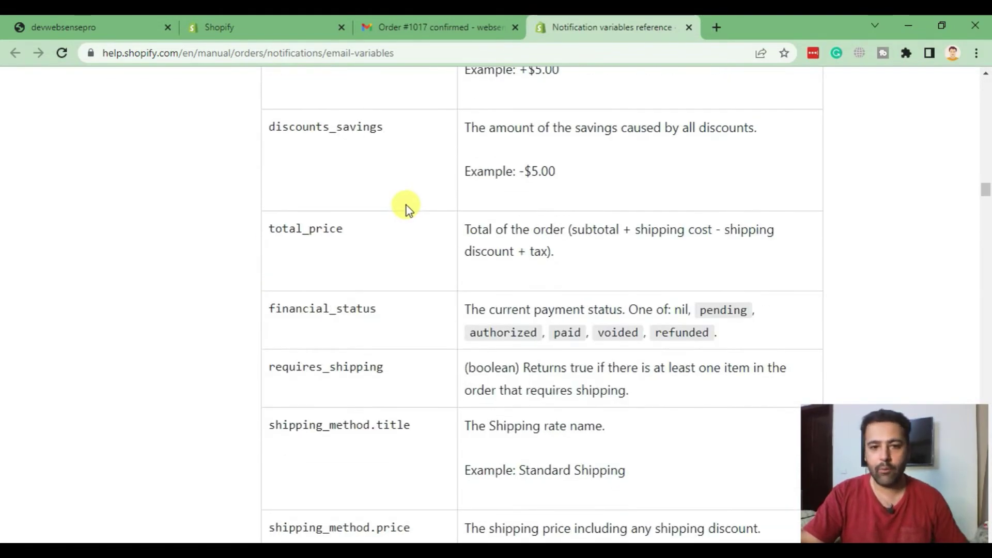
{"action": "scroll", "coordinate": [406, 206], "scroll_direction": "down", "scroll_amount": 10}
{"action": "scroll", "coordinate": [412, 221], "scroll_direction": "down", "scroll_amount": 12}
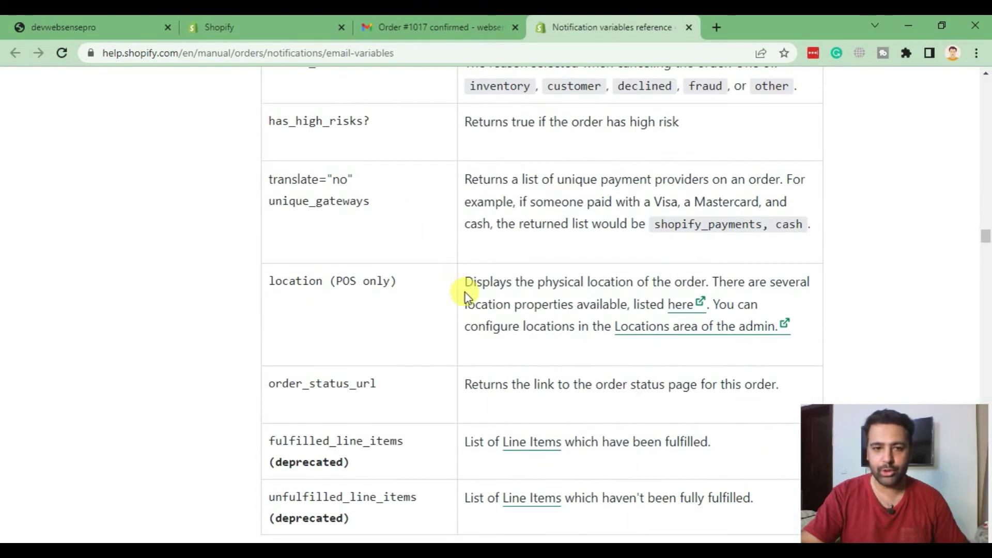
{"action": "scroll", "coordinate": [428, 253], "scroll_direction": "down", "scroll_amount": 8}
{"action": "scroll", "coordinate": [428, 253], "scroll_direction": "down", "scroll_amount": 3}
{"action": "scroll", "coordinate": [429, 252], "scroll_direction": "up", "scroll_amount": 15}
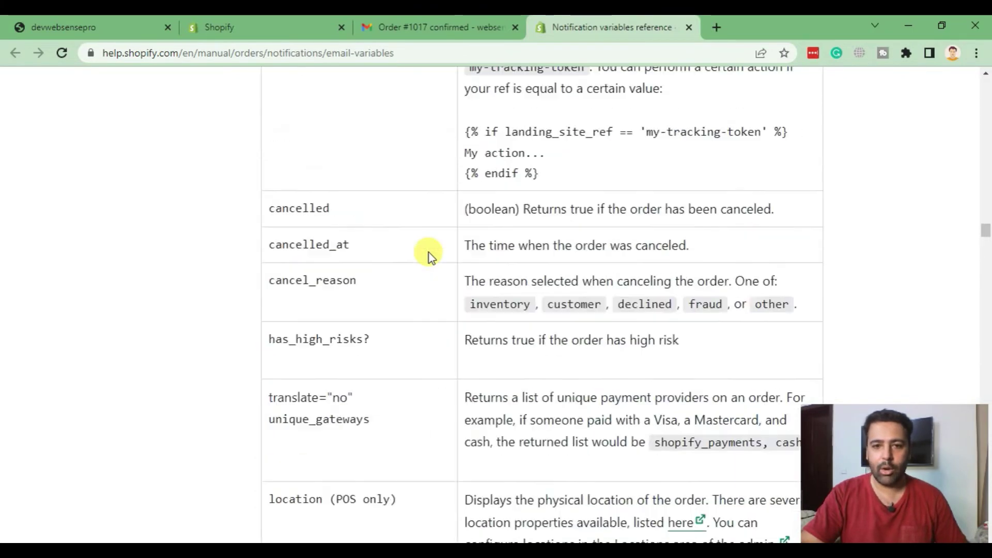
{"action": "scroll", "coordinate": [434, 233], "scroll_direction": "up", "scroll_amount": 20}
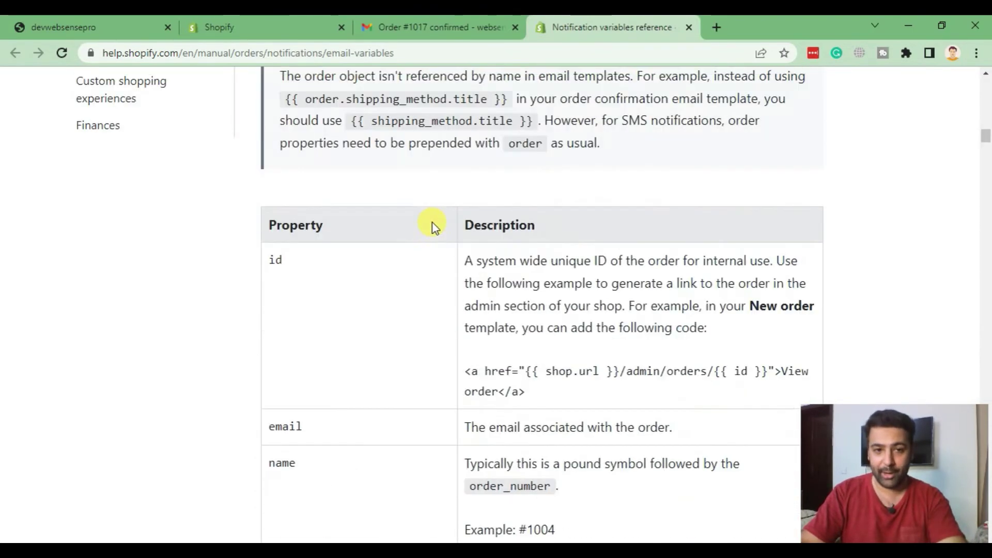
{"action": "scroll", "coordinate": [446, 181], "scroll_direction": "down", "scroll_amount": 8}
{"action": "scroll", "coordinate": [445, 181], "scroll_direction": "down", "scroll_amount": 5}
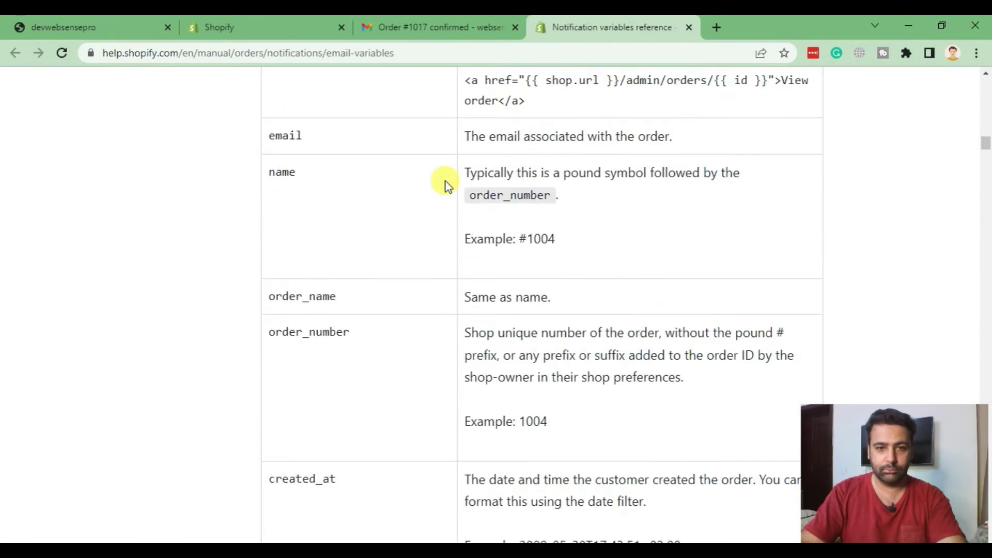
{"action": "scroll", "coordinate": [445, 182], "scroll_direction": "up", "scroll_amount": 3}
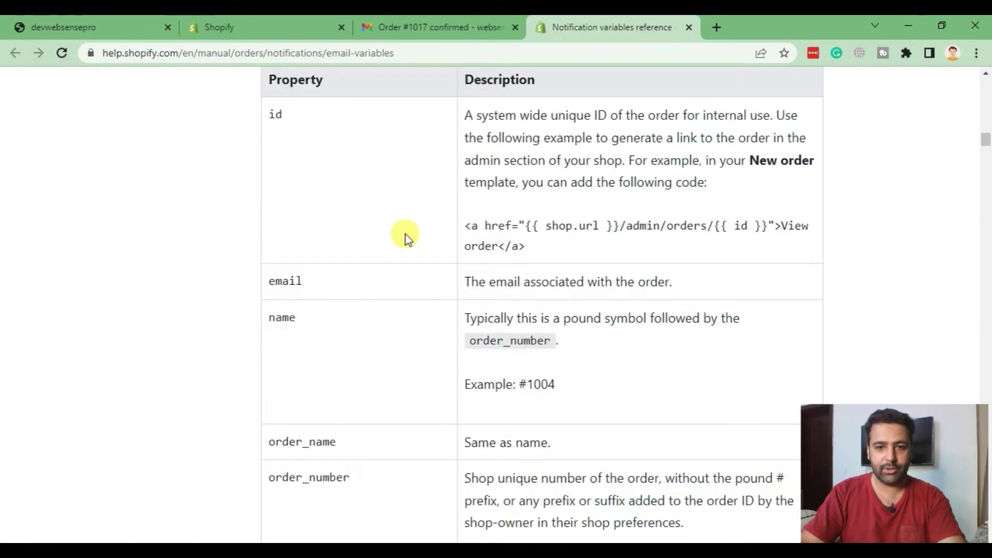
{"action": "scroll", "coordinate": [407, 239], "scroll_direction": "down", "scroll_amount": 3}
{"action": "scroll", "coordinate": [399, 144], "scroll_direction": "down", "scroll_amount": 17}
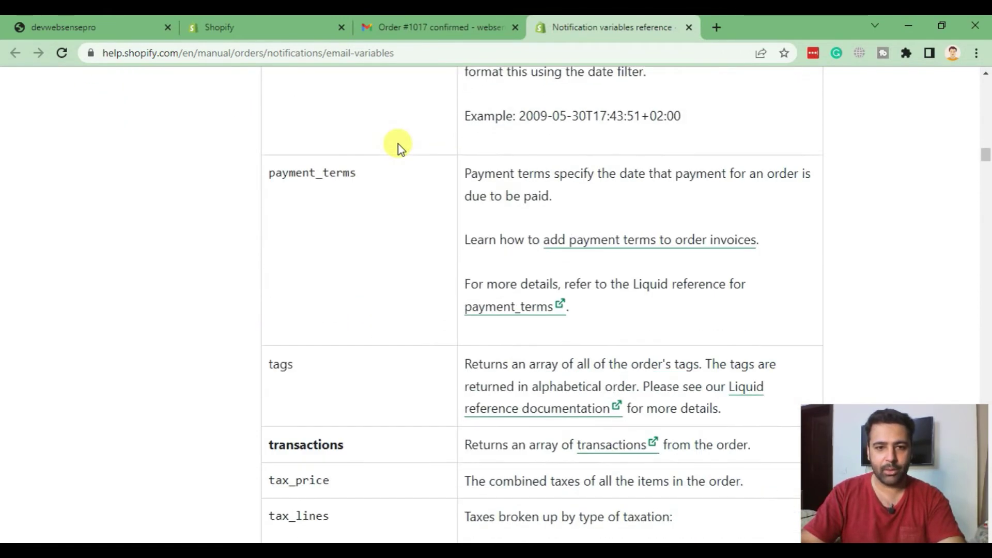
{"action": "scroll", "coordinate": [398, 148], "scroll_direction": "down", "scroll_amount": 11}
{"action": "double_click", "coordinate": [398, 148]}
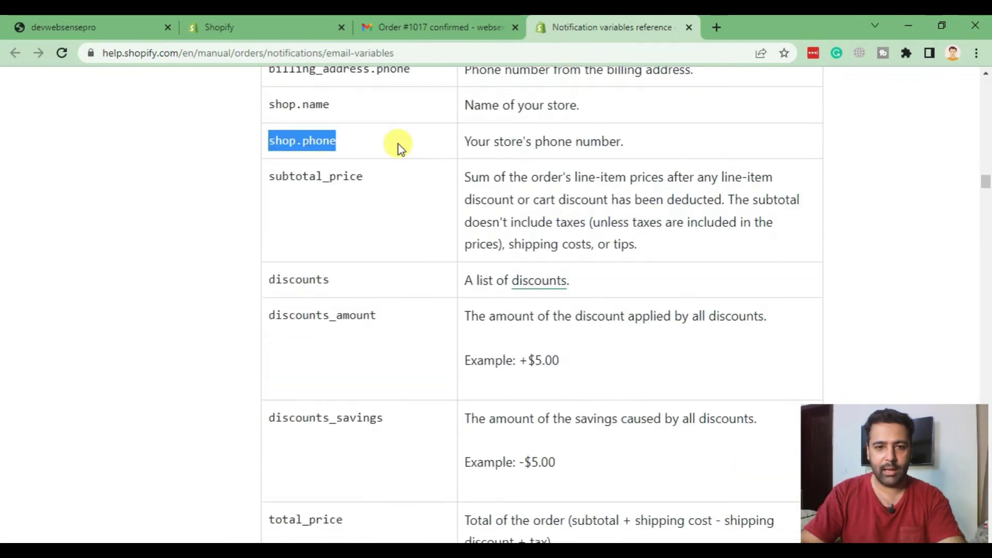
{"action": "scroll", "coordinate": [398, 148], "scroll_direction": "up", "scroll_amount": 6}
{"action": "left_click", "coordinate": [255, 36]}
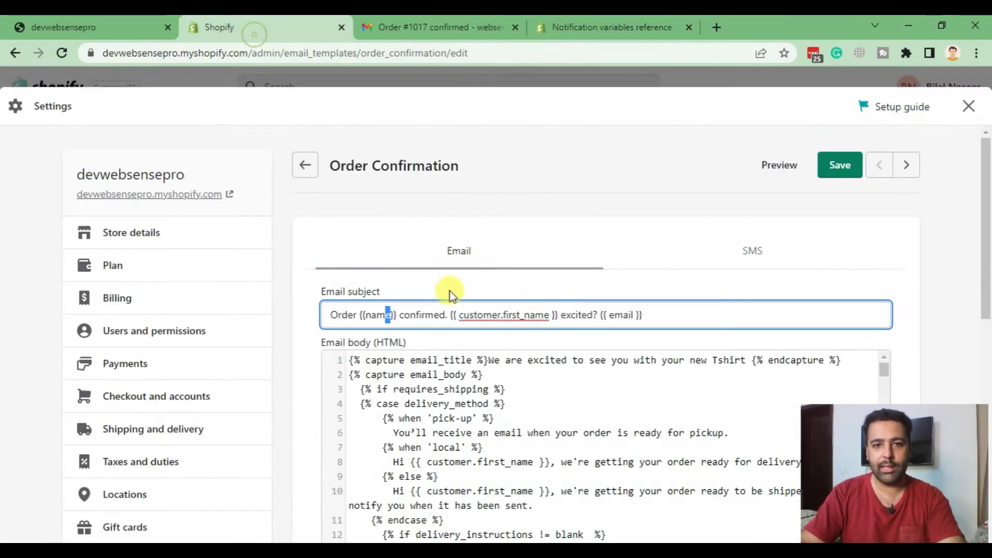
{"action": "left_click_drag", "start_coordinate": [452, 315], "coordinate": [556, 310]}
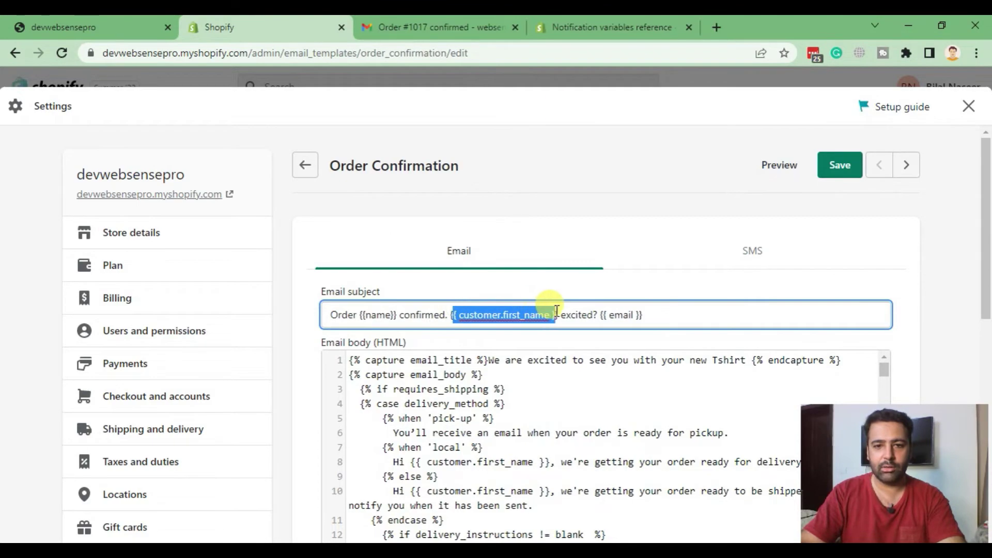
- Read through the fulfillment and delivery property tables of the variables reference
{"action": "left_click", "coordinate": [565, 26]}
{"action": "scroll", "coordinate": [517, 196], "scroll_direction": "down", "scroll_amount": 15}
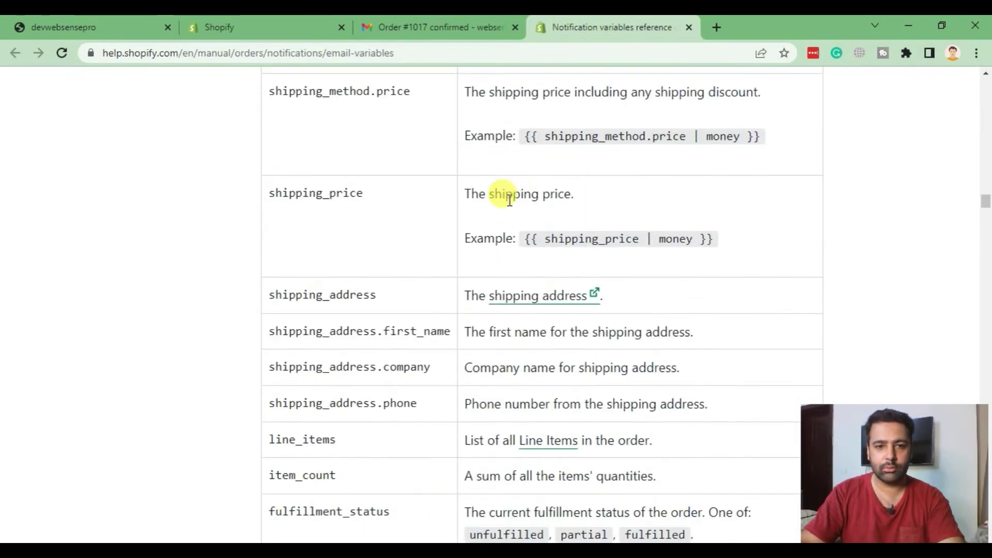
{"action": "scroll", "coordinate": [507, 203], "scroll_direction": "down", "scroll_amount": 20}
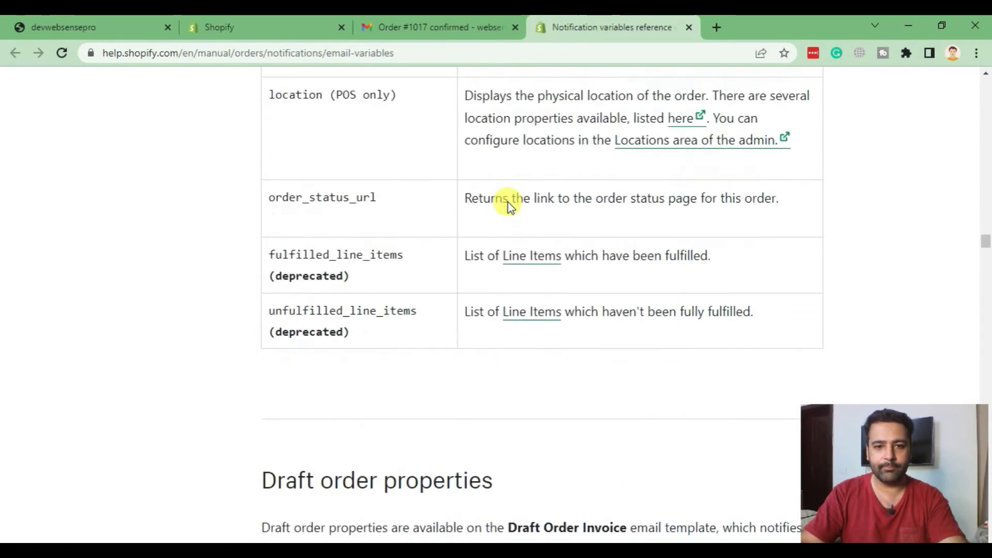
{"action": "scroll", "coordinate": [507, 202], "scroll_direction": "down", "scroll_amount": 5}
{"action": "scroll", "coordinate": [508, 202], "scroll_direction": "up", "scroll_amount": 5}
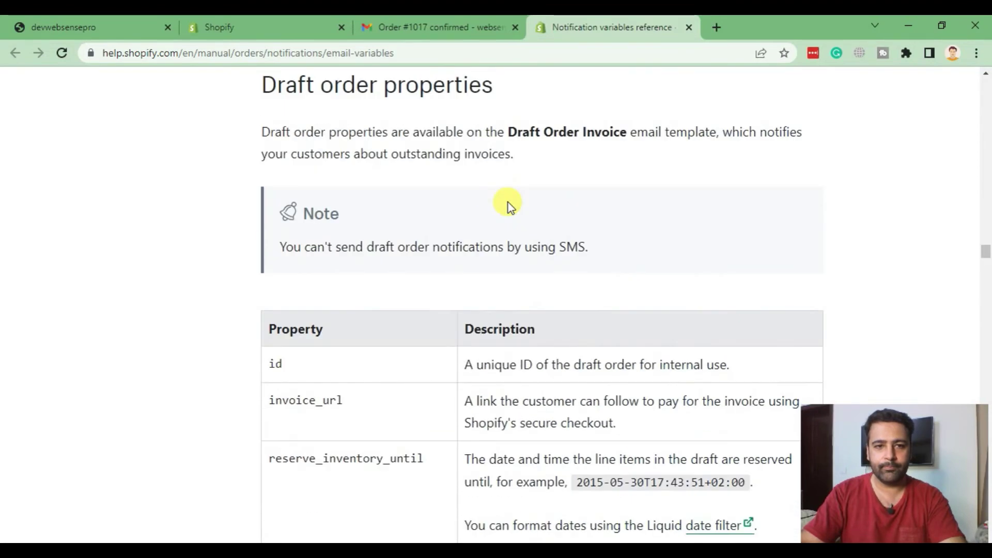
{"action": "scroll", "coordinate": [507, 202], "scroll_direction": "down", "scroll_amount": 11}
{"action": "scroll", "coordinate": [507, 203], "scroll_direction": "down", "scroll_amount": 10}
{"action": "scroll", "coordinate": [507, 203], "scroll_direction": "down", "scroll_amount": 20}
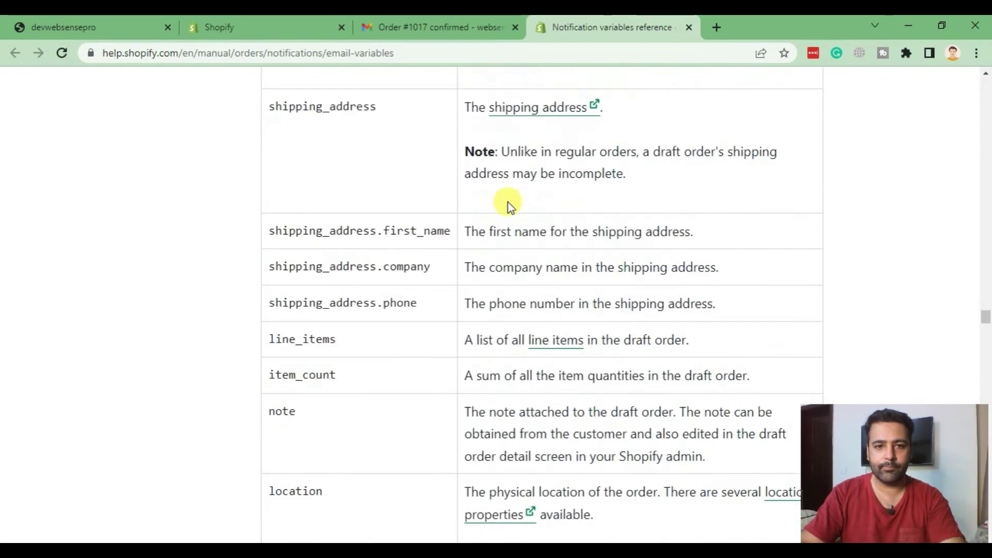
{"action": "scroll", "coordinate": [507, 202], "scroll_direction": "down", "scroll_amount": 20}
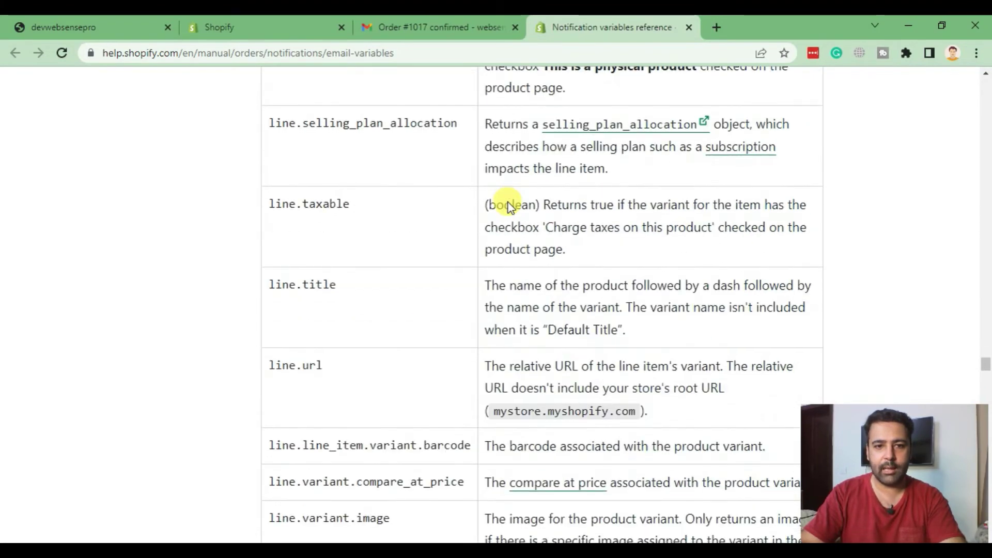
{"action": "scroll", "coordinate": [507, 203], "scroll_direction": "down", "scroll_amount": 15}
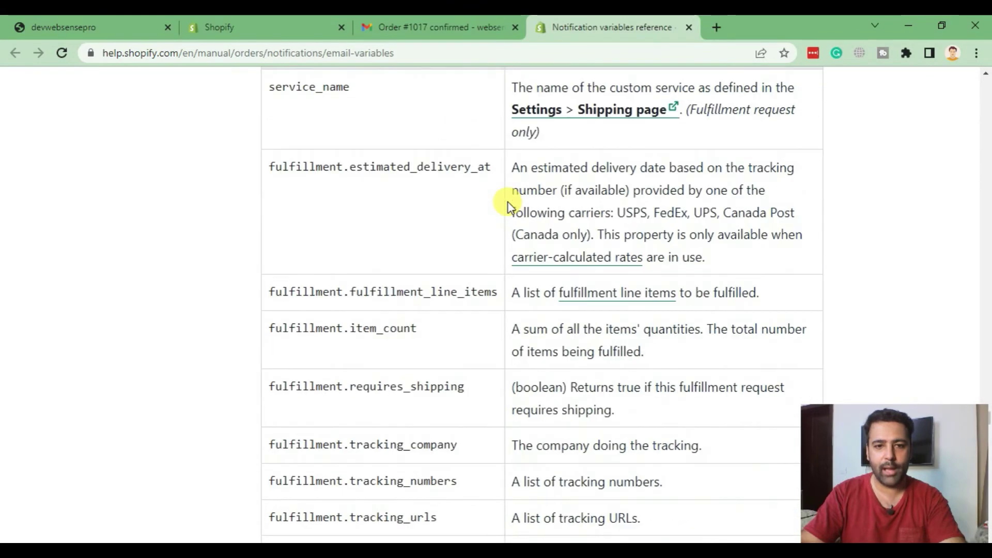
{"action": "scroll", "coordinate": [450, 145], "scroll_direction": "down", "scroll_amount": 20}
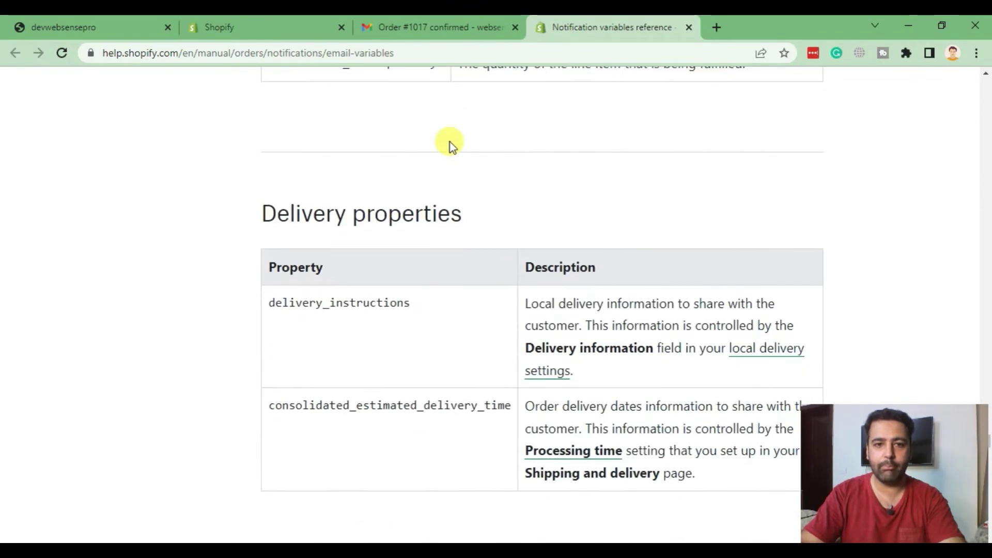
{"action": "scroll", "coordinate": [507, 215], "scroll_direction": "down", "scroll_amount": 10}
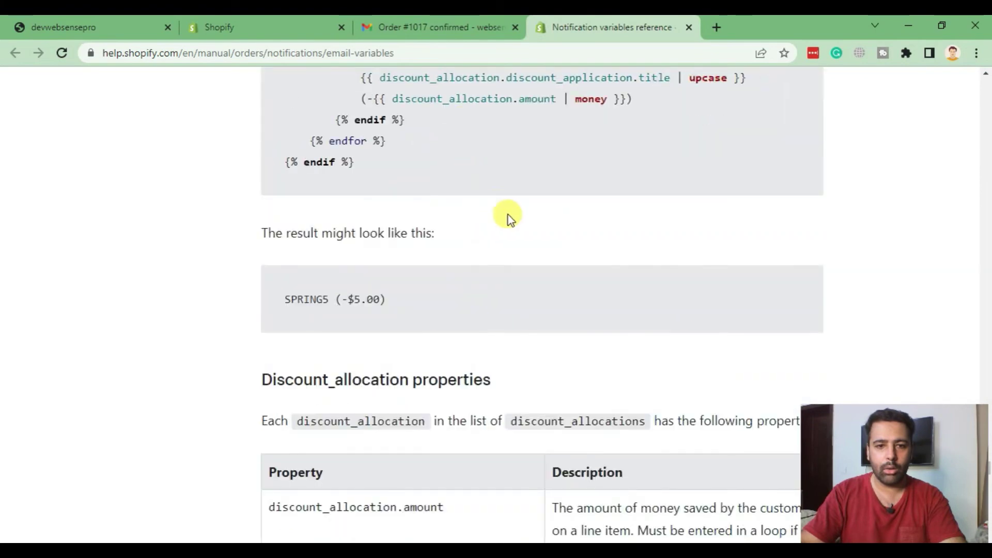
{"action": "scroll", "coordinate": [494, 206], "scroll_direction": "up", "scroll_amount": 6}
{"action": "scroll", "coordinate": [494, 205], "scroll_direction": "up", "scroll_amount": 12}
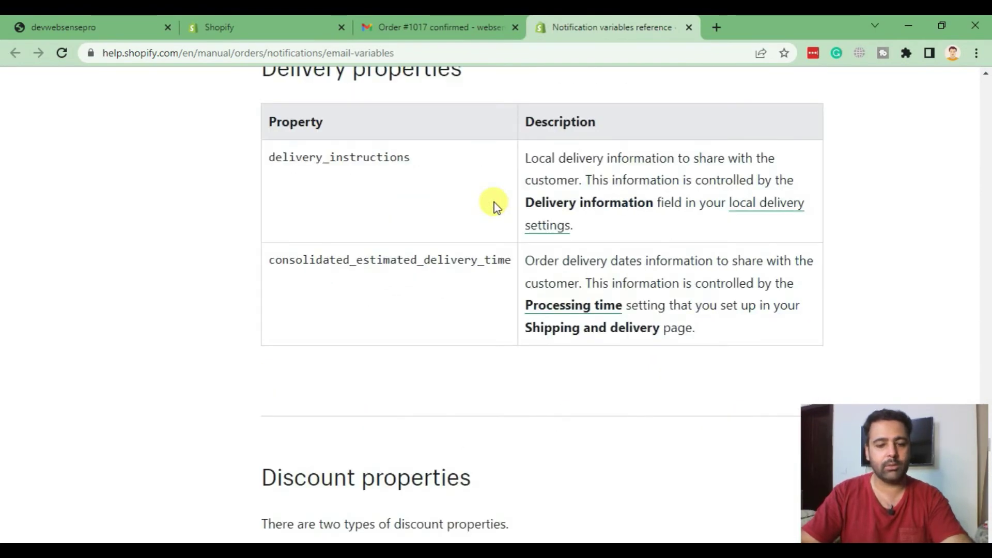
- Search the reference page for 'first' and step through its matches
{"action": "key", "text": "ctrl+f"}
{"action": "type", "text": "first"}
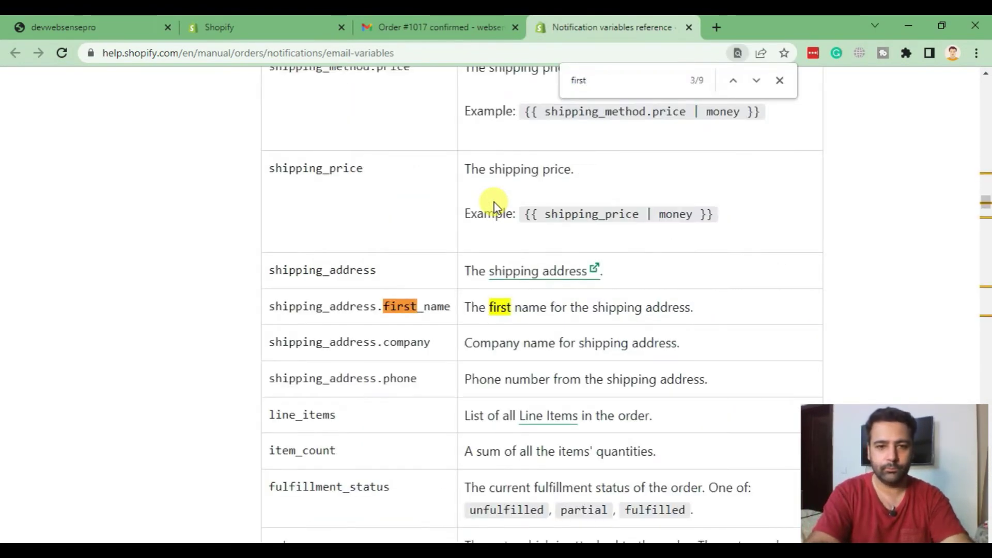
{"action": "key", "text": "Return"}
{"action": "key", "text": "Return"}
{"action": "key", "text": "Return"}
{"action": "key", "text": "Return"}
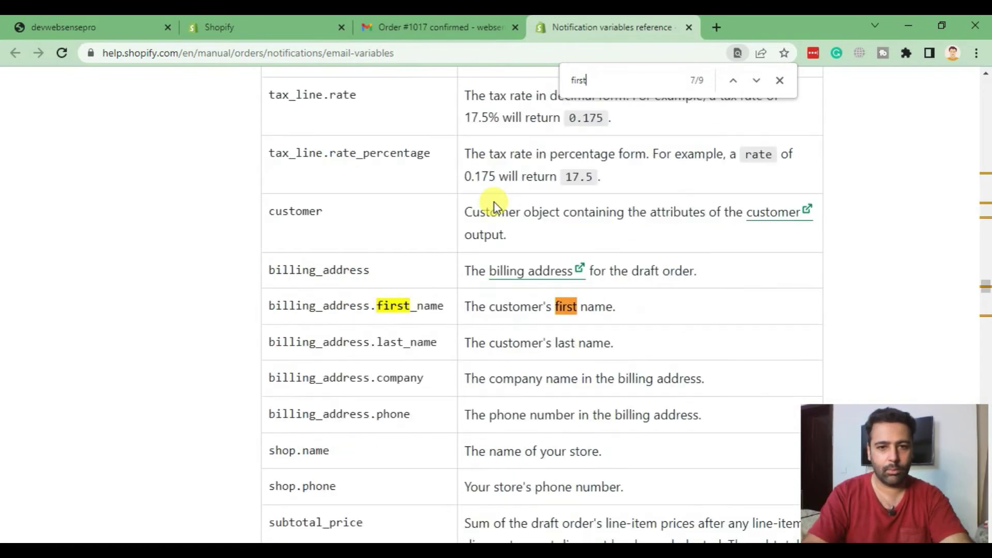
{"action": "key", "text": "shift+Return"}
{"action": "key", "text": "shift+Return"}
{"action": "key", "text": "shift+Return"}
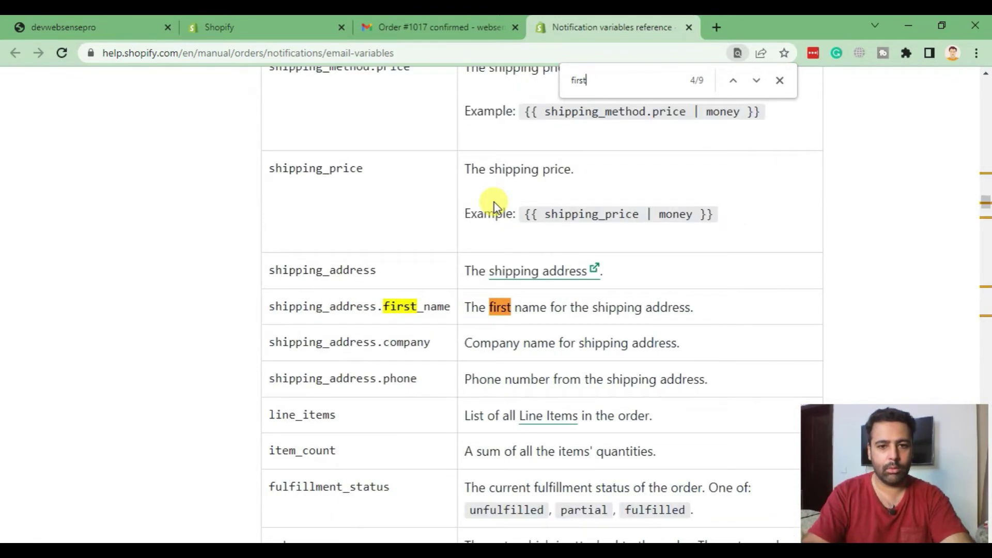
- Search for 'customer' to reach the order variables' customer row, then close the find bar
{"action": "type", "text": "customer"}
{"action": "key", "text": "Return"}
{"action": "key", "text": "Return"}
{"action": "key", "text": "Return"}
{"action": "key", "text": "Return"}
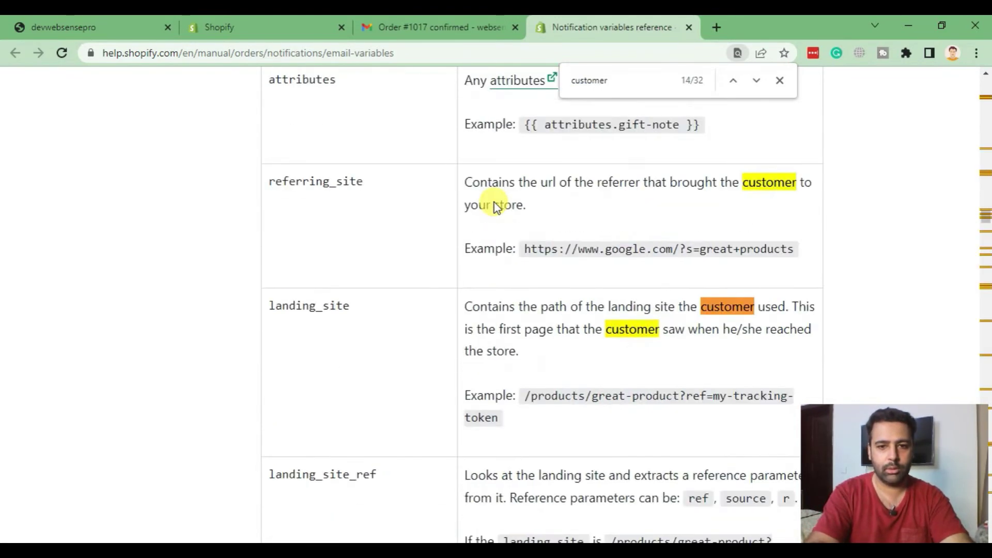
{"action": "key", "text": "Return"}
{"action": "key", "text": "Return"}
{"action": "key", "text": "Return"}
{"action": "key", "text": "Return"}
{"action": "key", "text": "Return"}
{"action": "key", "text": "Return"}
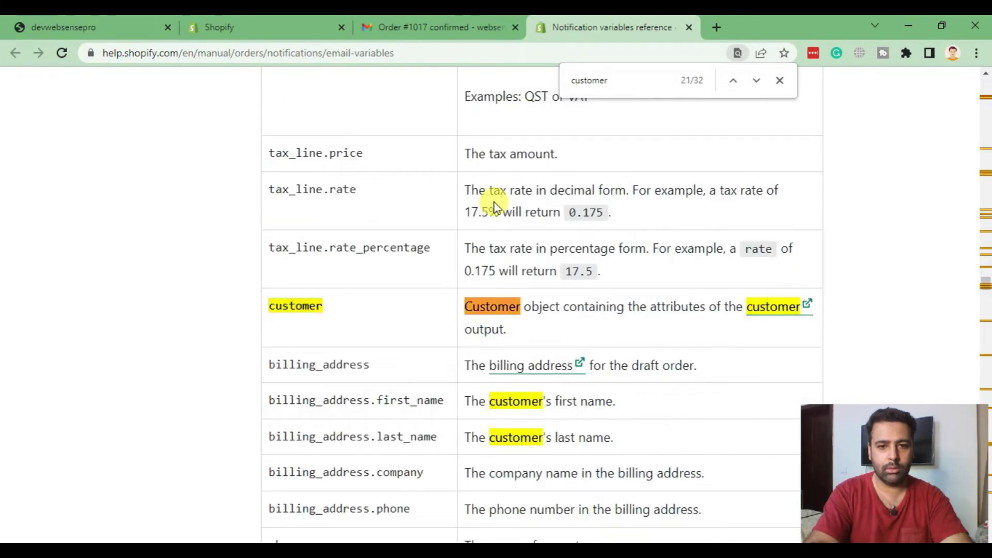
{"action": "key", "text": "Return"}
{"action": "key", "text": "Return"}
{"action": "key", "text": "Return"}
{"action": "key", "text": "Return"}
{"action": "key", "text": "Return"}
{"action": "key", "text": "Return"}
{"action": "key", "text": "Return"}
{"action": "key", "text": "Return"}
{"action": "key", "text": "Return"}
{"action": "key", "text": "Return"}
{"action": "key", "text": "Return"}
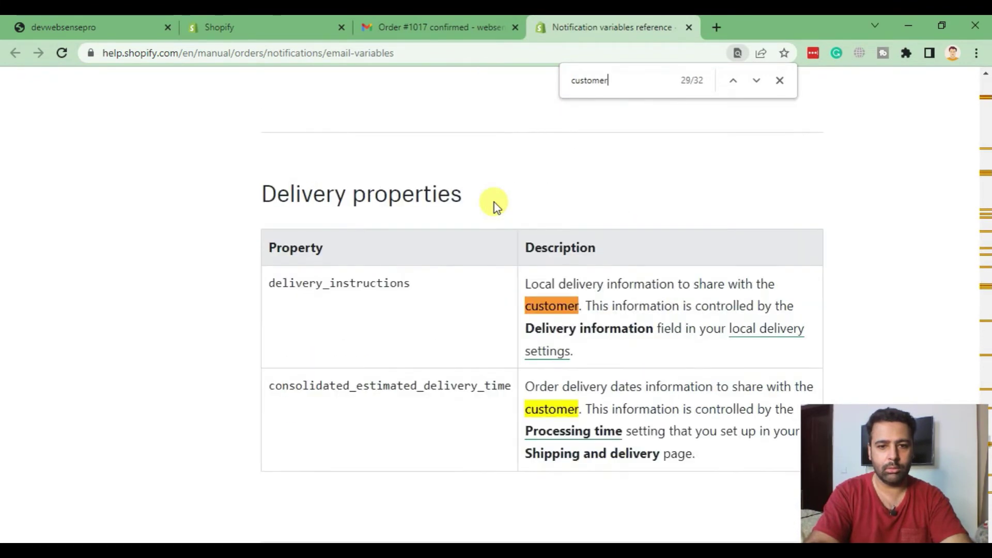
{"action": "key", "text": "Return"}
{"action": "key", "text": "Return"}
{"action": "key", "text": "Return"}
{"action": "key", "text": "Return"}
{"action": "key", "text": "Return"}
{"action": "key", "text": "Return"}
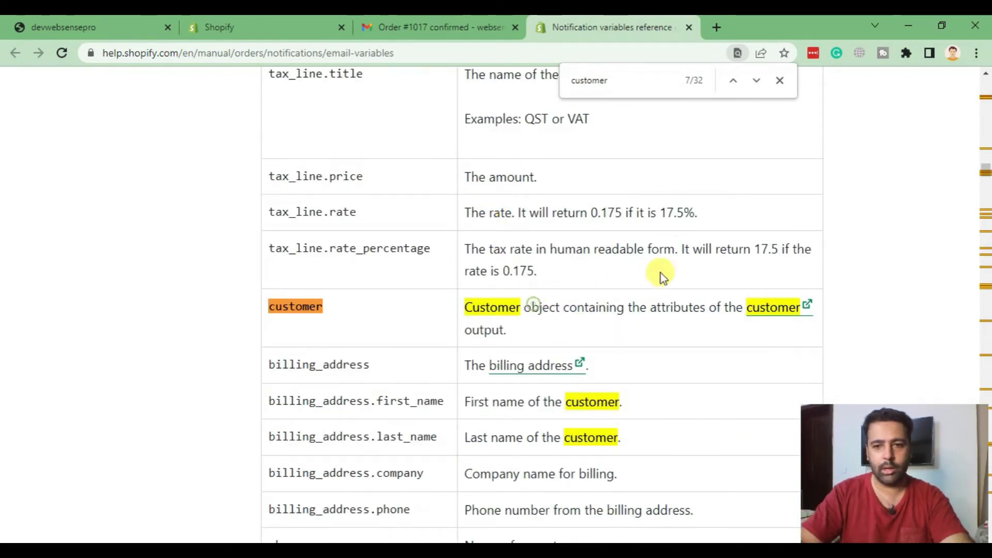
{"action": "left_click", "coordinate": [780, 81]}
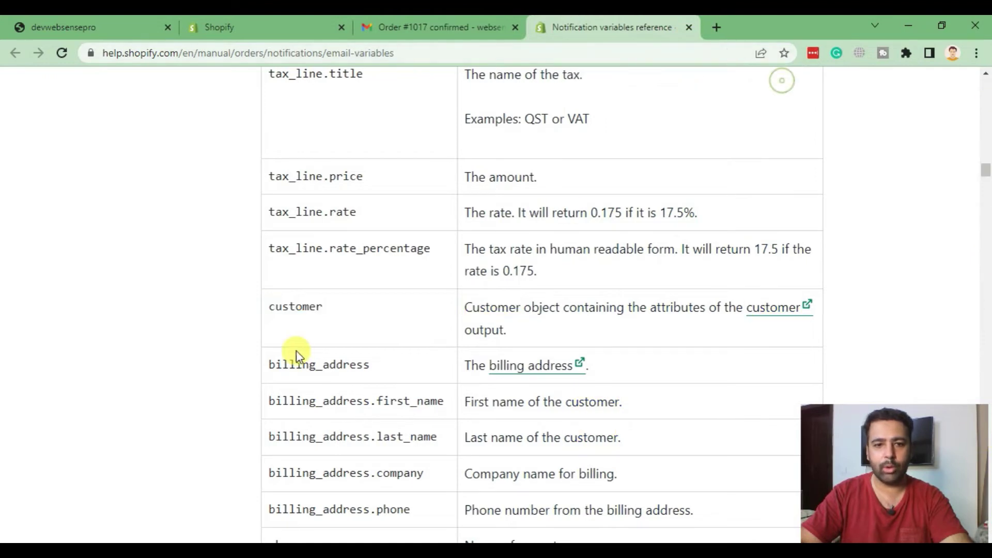
{"action": "right_click", "coordinate": [778, 308]}
- Open the Liquid customer object reference in a new tab, check Gmail, and return to the editor
{"action": "left_click", "coordinate": [788, 317]}
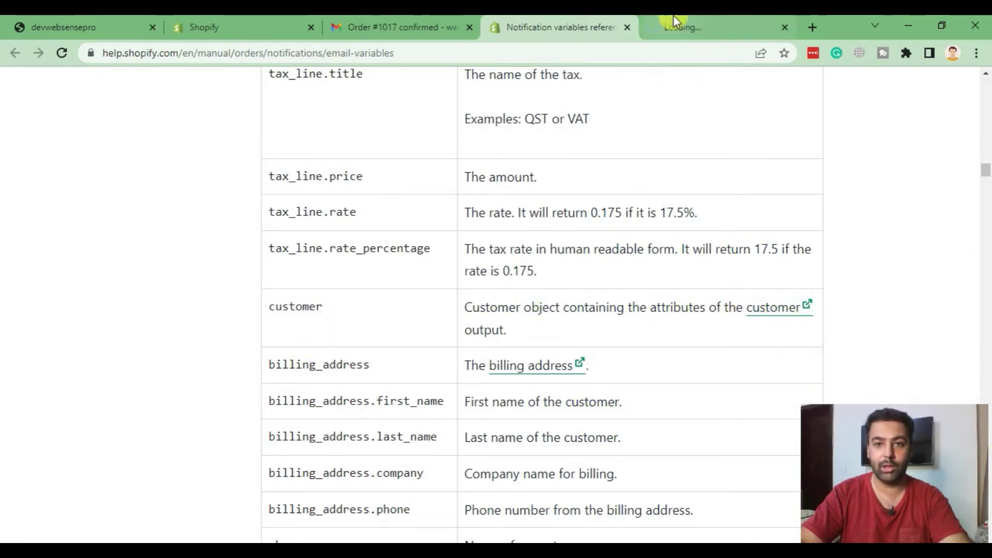
{"action": "left_click", "coordinate": [674, 23]}
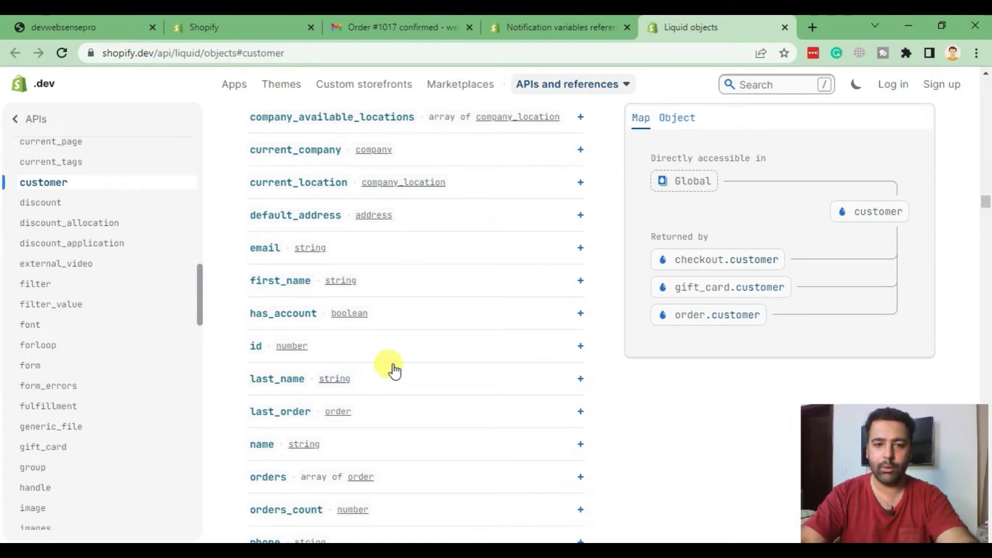
{"action": "left_click", "coordinate": [371, 28]}
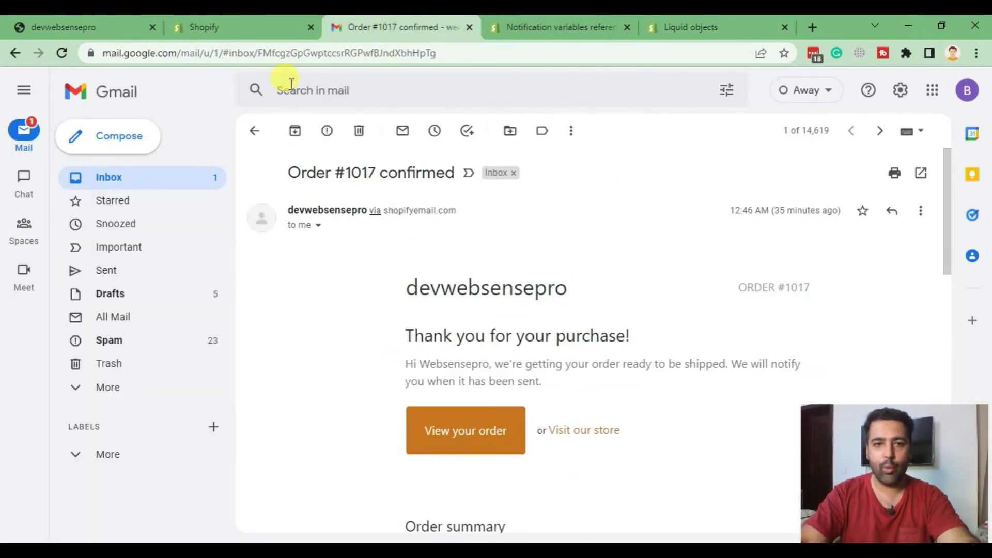
{"action": "left_click", "coordinate": [232, 27]}
{"action": "left_click_drag", "start_coordinate": [445, 314], "coordinate": [561, 315]}
- Select {{ customer.first_name }} in the subject, save the template, and switch to the devwebsensepro storefront
{"action": "left_click", "coordinate": [551, 321]}
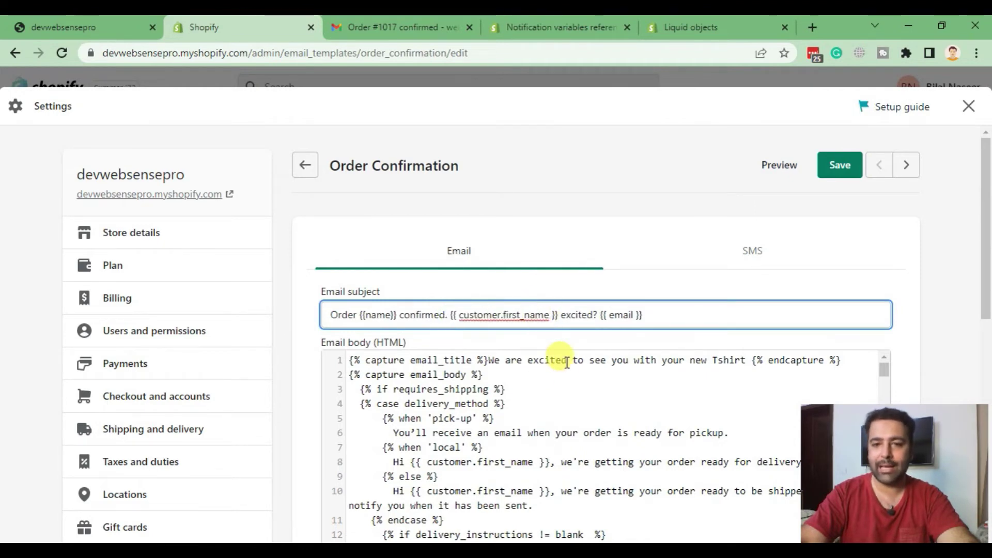
{"action": "left_click_drag", "start_coordinate": [468, 318], "coordinate": [550, 319]}
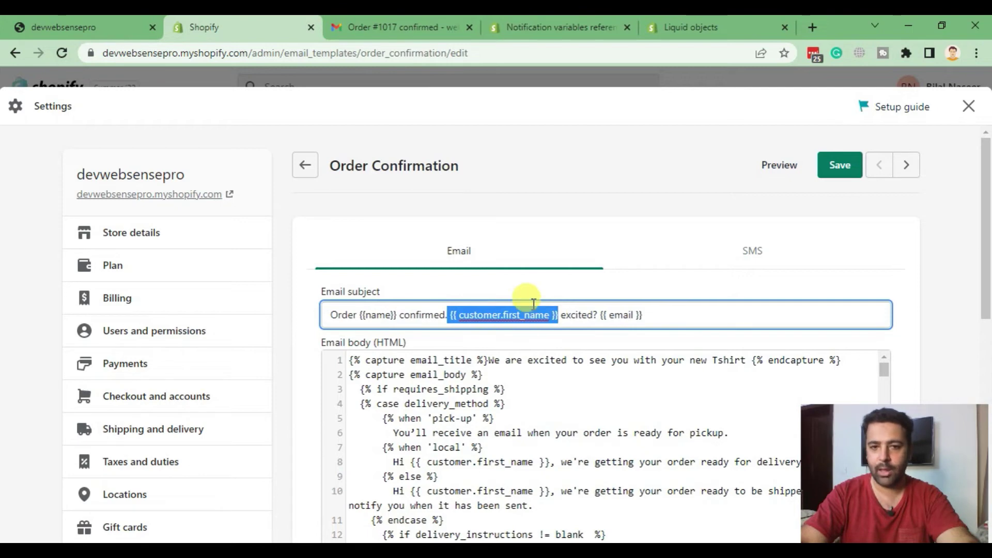
{"action": "left_click", "coordinate": [836, 165]}
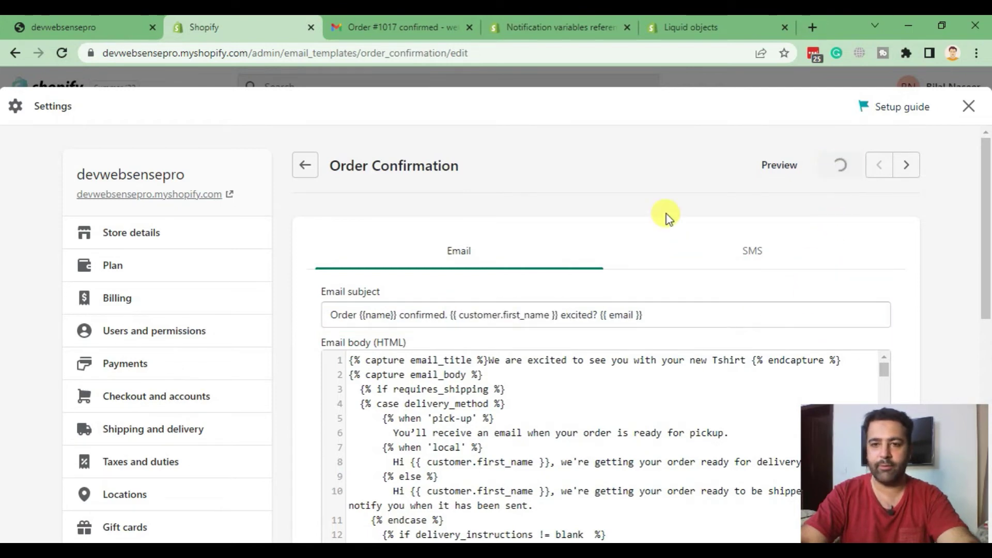
{"action": "left_click", "coordinate": [42, 28]}
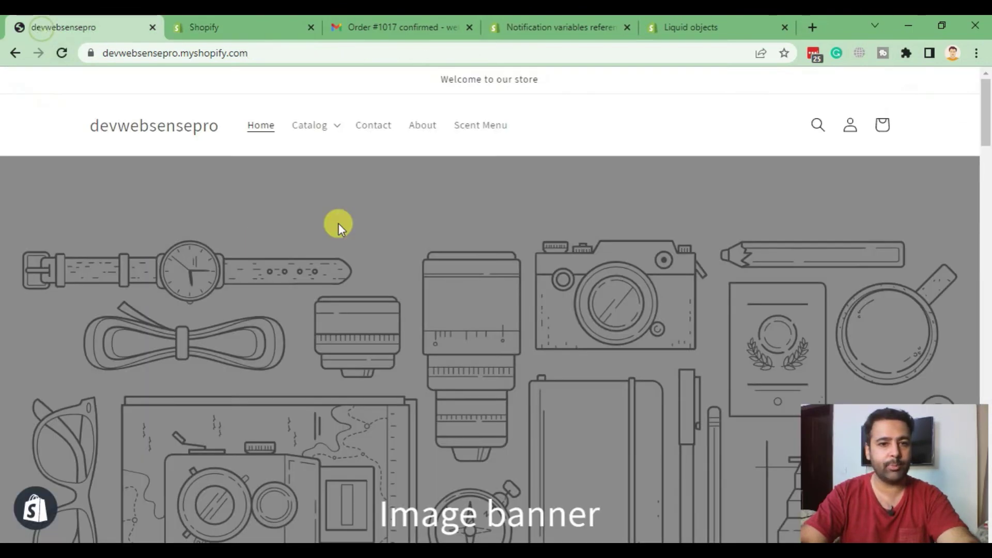
{"action": "scroll", "coordinate": [338, 223], "scroll_direction": "down", "scroll_amount": 10}
{"action": "scroll", "coordinate": [351, 233], "scroll_direction": "down", "scroll_amount": 8}
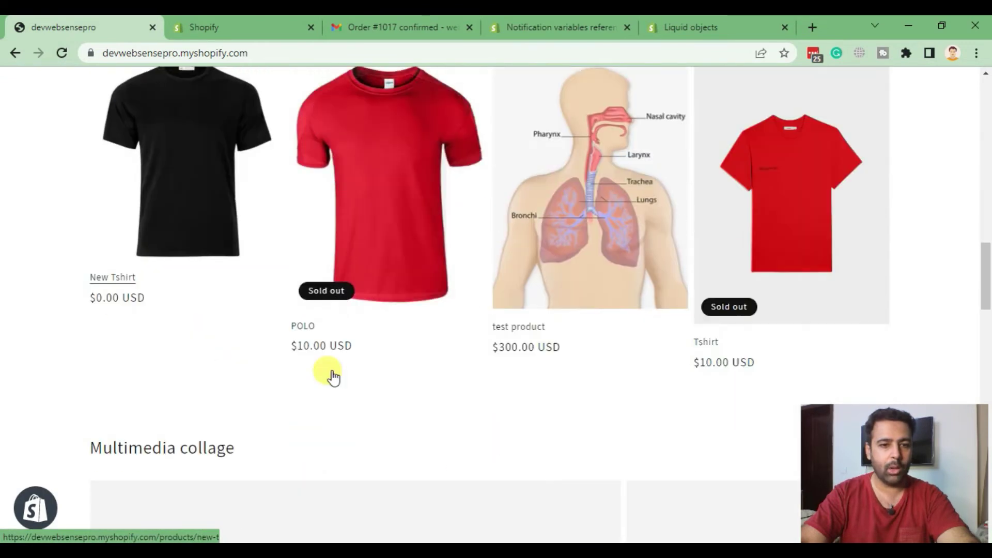
- Add the white New Tshirt to the cart and check out to the $0.00 Information page
{"action": "scroll", "coordinate": [155, 351], "scroll_direction": "up", "scroll_amount": 3}
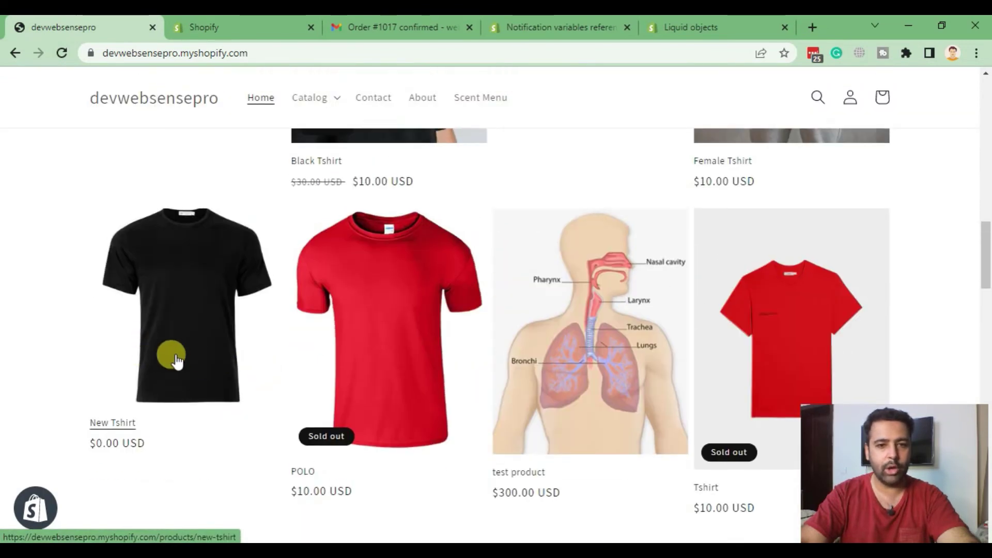
{"action": "left_click", "coordinate": [129, 331]}
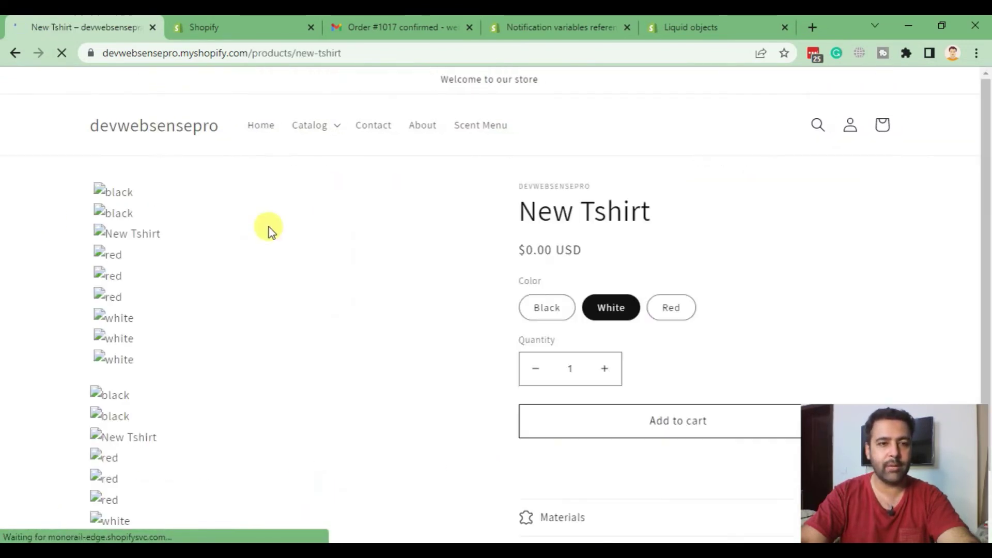
{"action": "scroll", "coordinate": [573, 250], "scroll_direction": "down", "scroll_amount": 5}
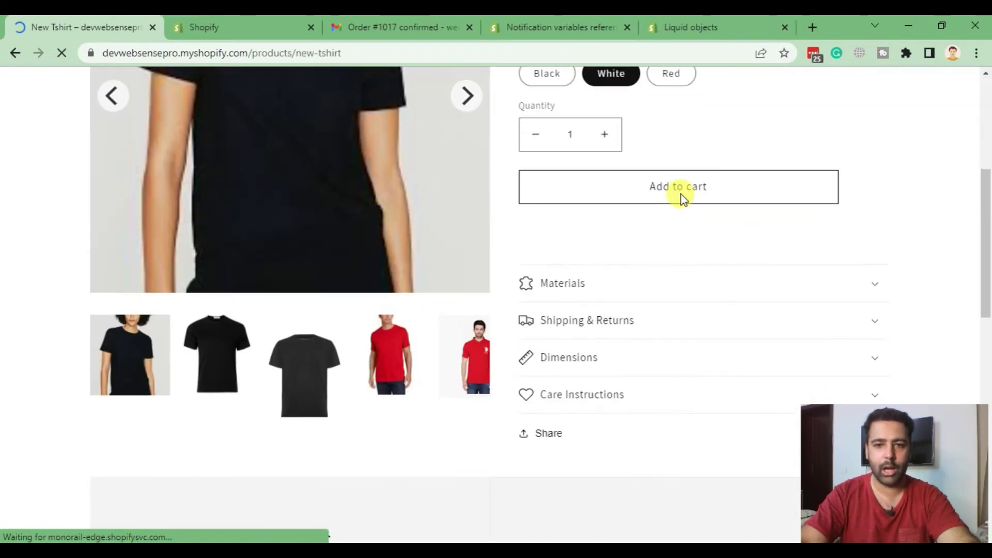
{"action": "left_click", "coordinate": [679, 191]}
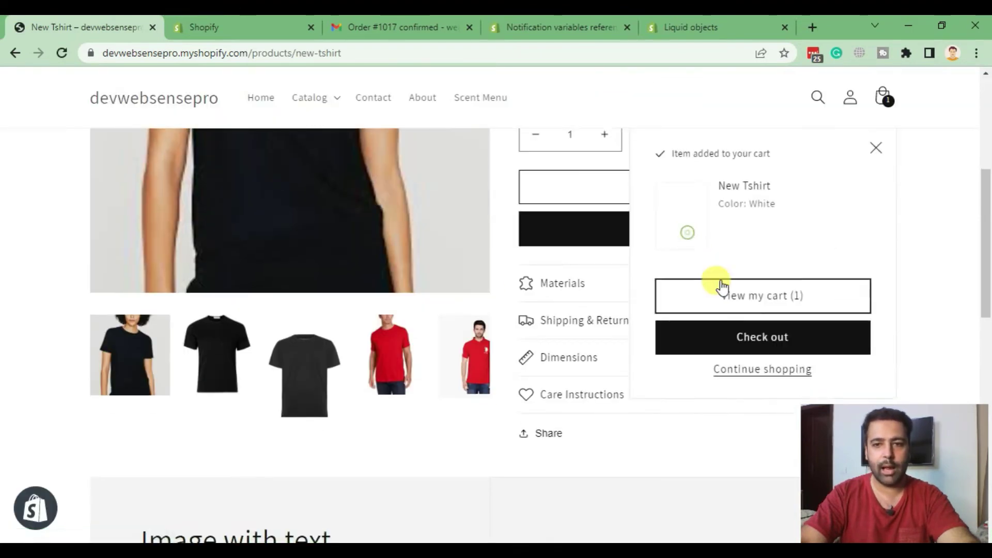
{"action": "left_click", "coordinate": [750, 335]}
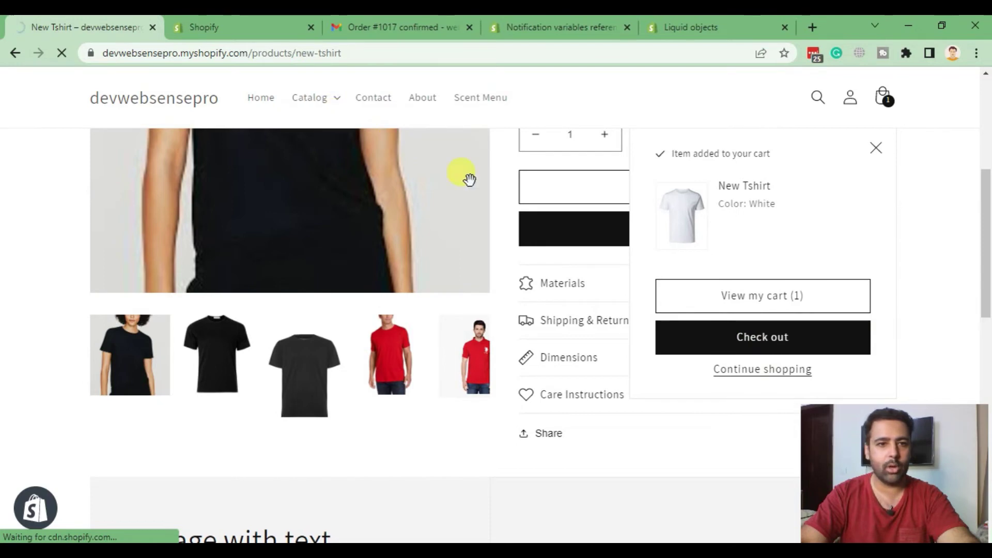
{"action": "left_click", "coordinate": [272, 237]}
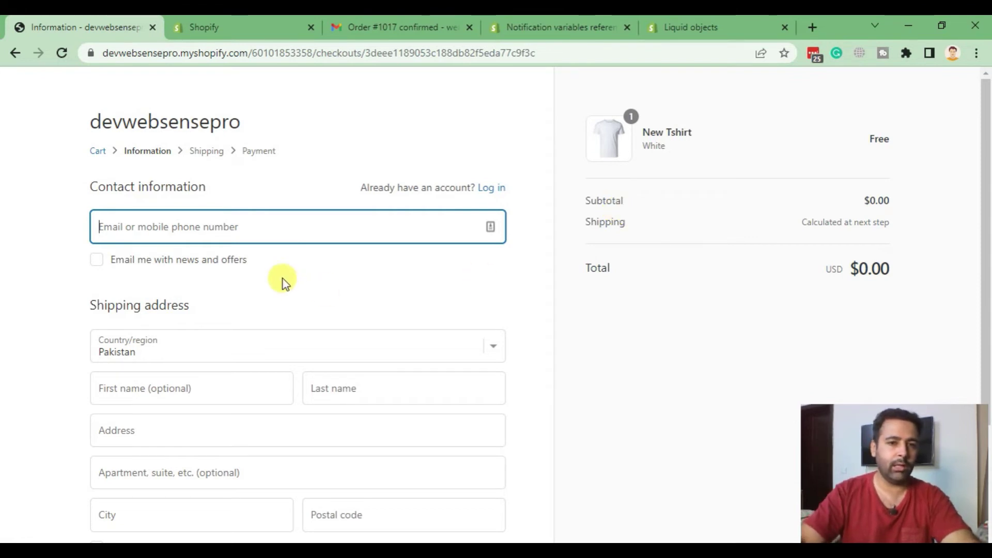
- Enter the customer's contact e-mail and first and last name at checkout
{"action": "key", "text": "ctrl+a"}
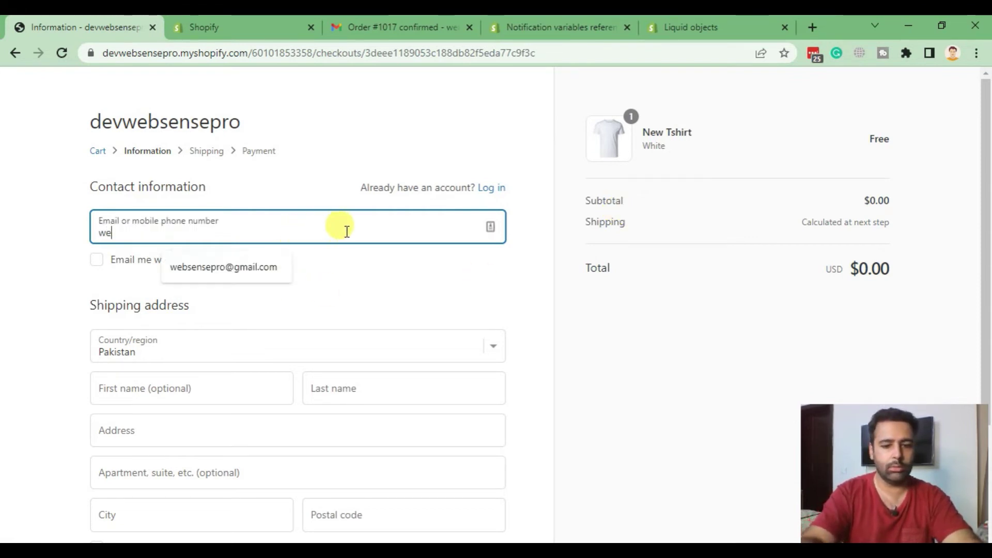
{"action": "key", "text": "Tab"}
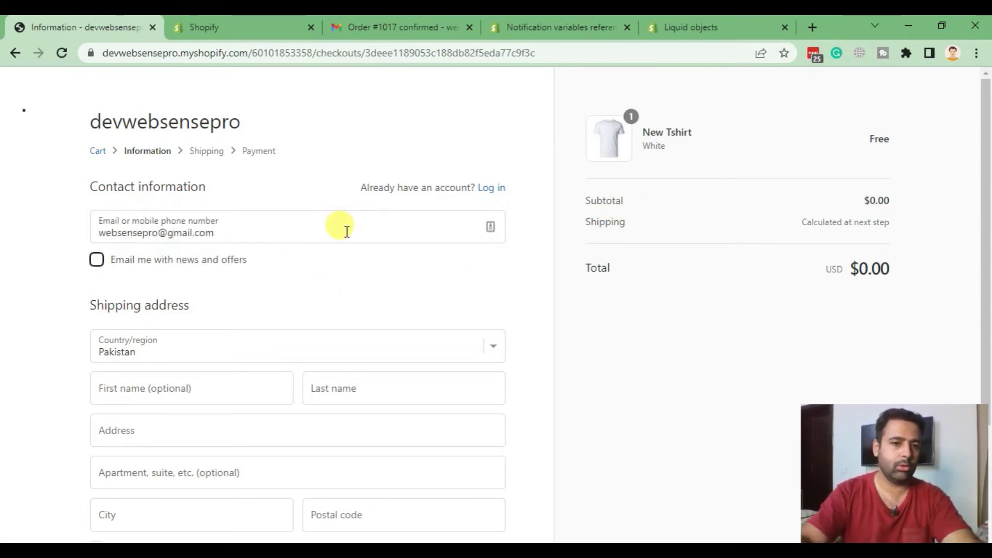
{"action": "scroll", "coordinate": [310, 217], "scroll_direction": "down", "scroll_amount": 3}
{"action": "left_click", "coordinate": [232, 243]}
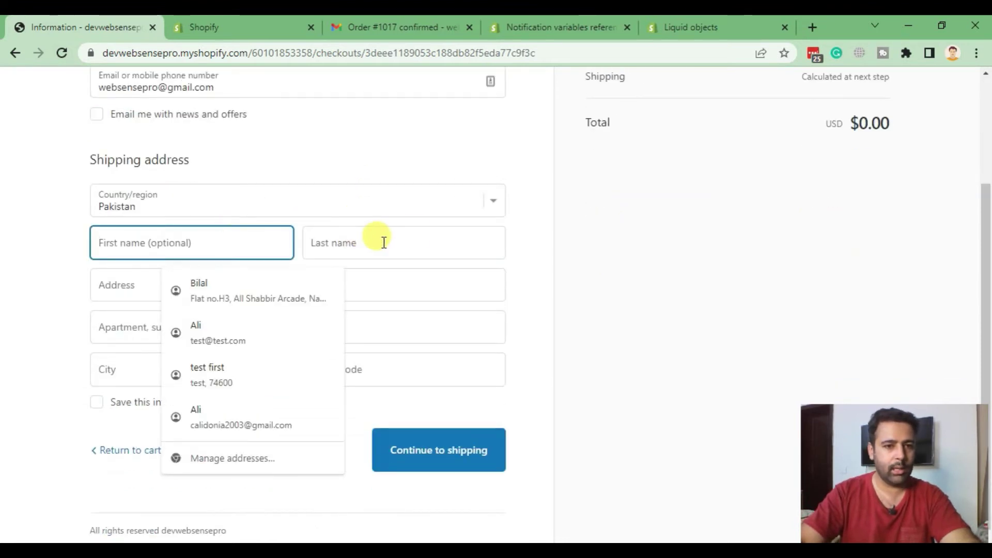
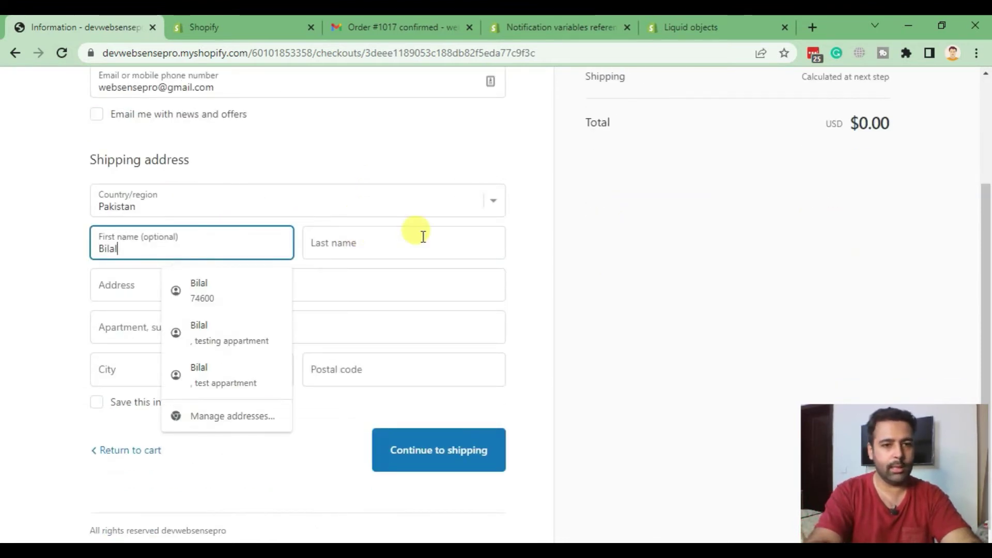
{"action": "left_click", "coordinate": [423, 237]}
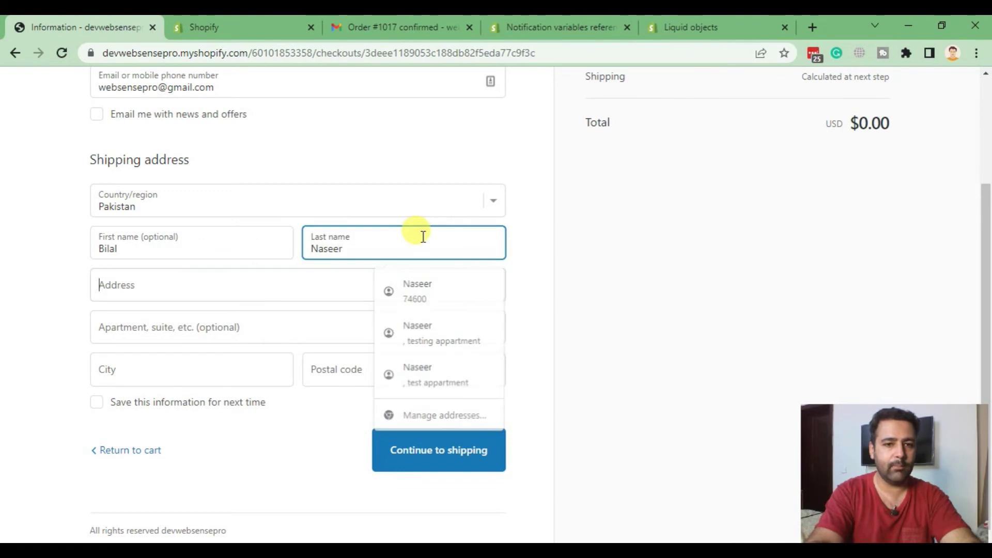
- Fill in the test street address, city and postal code for shipping
{"action": "key", "text": "Tab"}
{"action": "key", "text": "Tab"}
{"action": "type", "text": "E"}
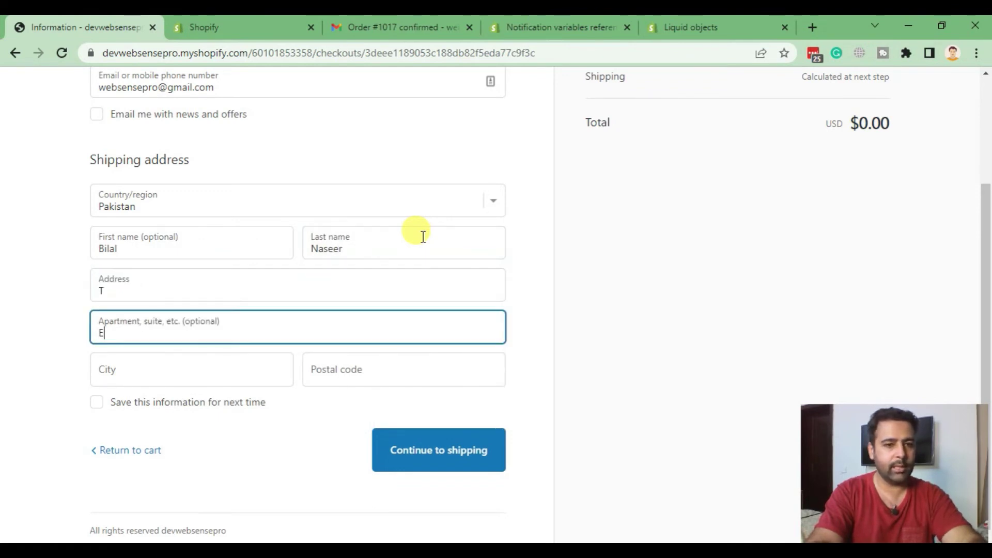
{"action": "key", "text": "shift+Tab"}
{"action": "type", "text": "TESTING"}
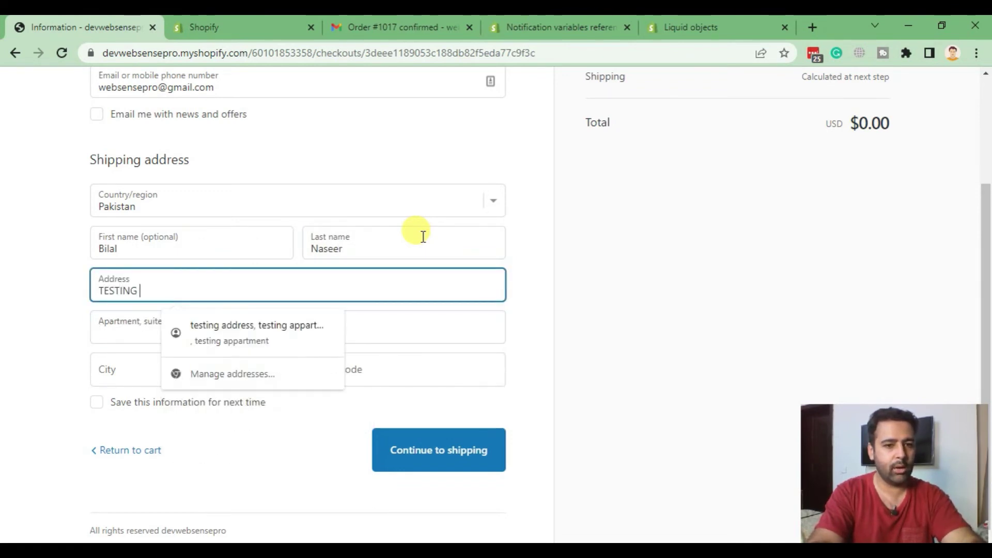
{"action": "key", "text": "BackSpace"}
{"action": "key", "text": "BackSpace"}
{"action": "key", "text": "BackSpace"}
{"action": "key", "text": "BackSpace"}
{"action": "type", "text": "estin"}
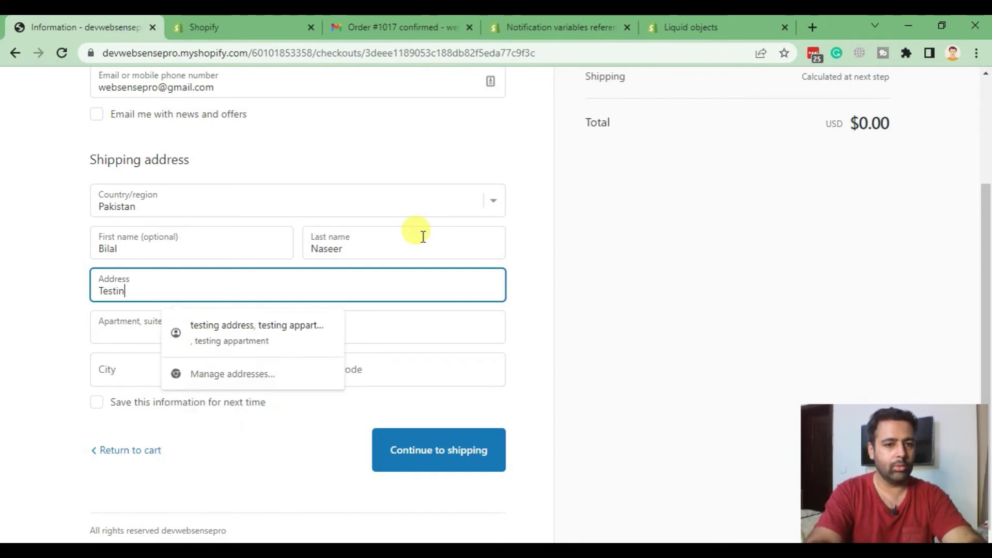
{"action": "type", "text": "g address"}
{"action": "key", "text": "Tab"}
{"action": "key", "text": "Tab"}
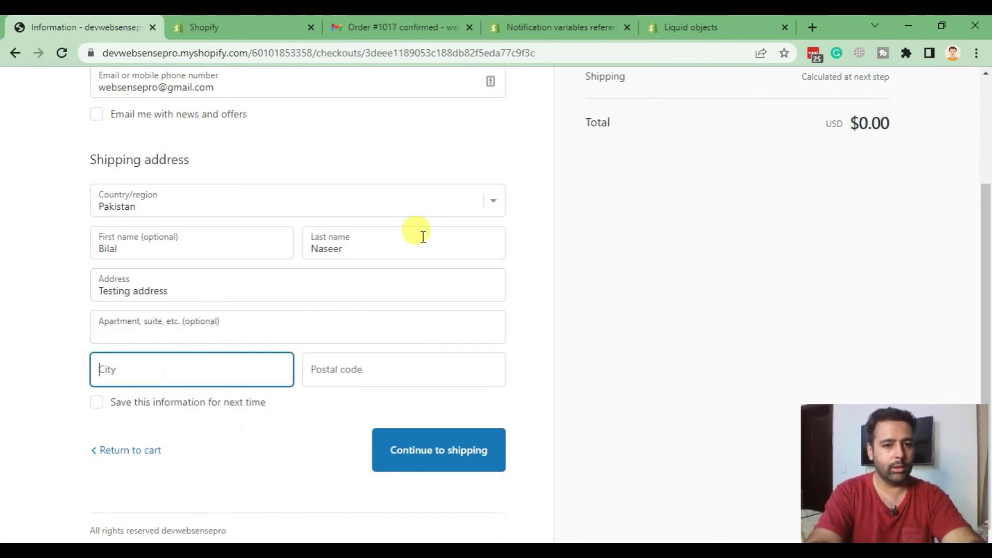
{"action": "type", "text": "Karachi"}
{"action": "key", "text": "Tab"}
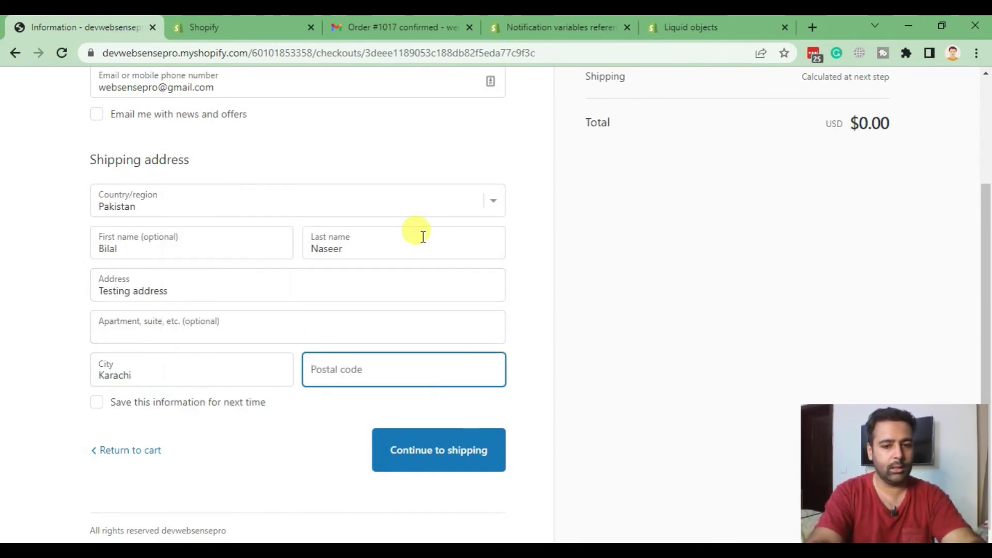
{"action": "type", "text": "745600"}
{"action": "key", "text": "Tab"}
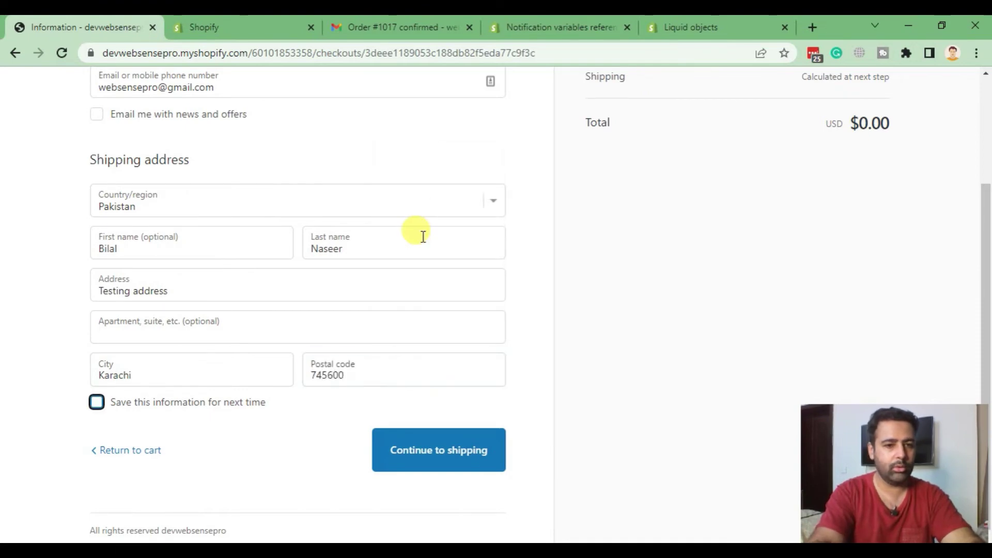
- Continue through shipping and payment to place free test order #1018, then bring up the inbox
{"action": "key", "text": "Tab"}
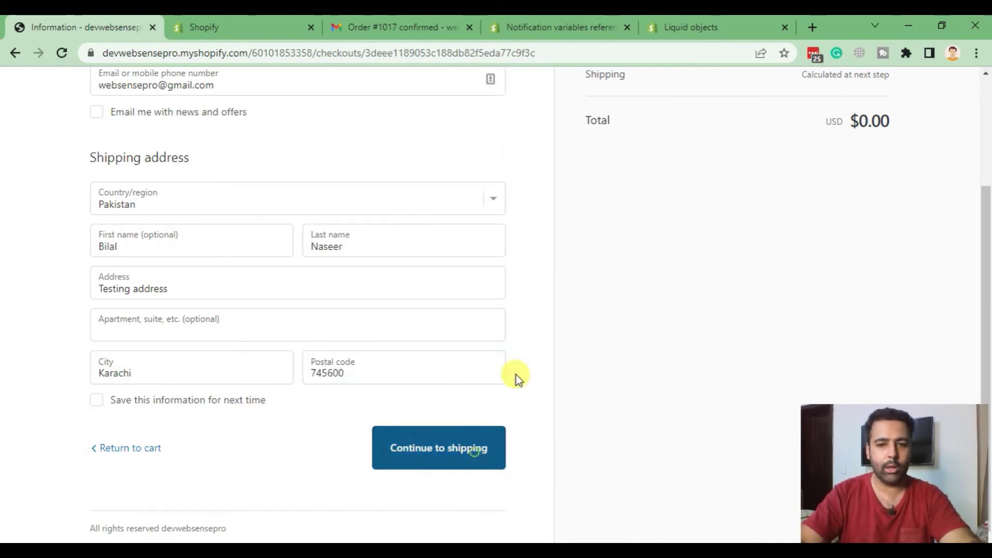
{"action": "key", "text": "Return"}
{"action": "left_click", "coordinate": [738, 261]}
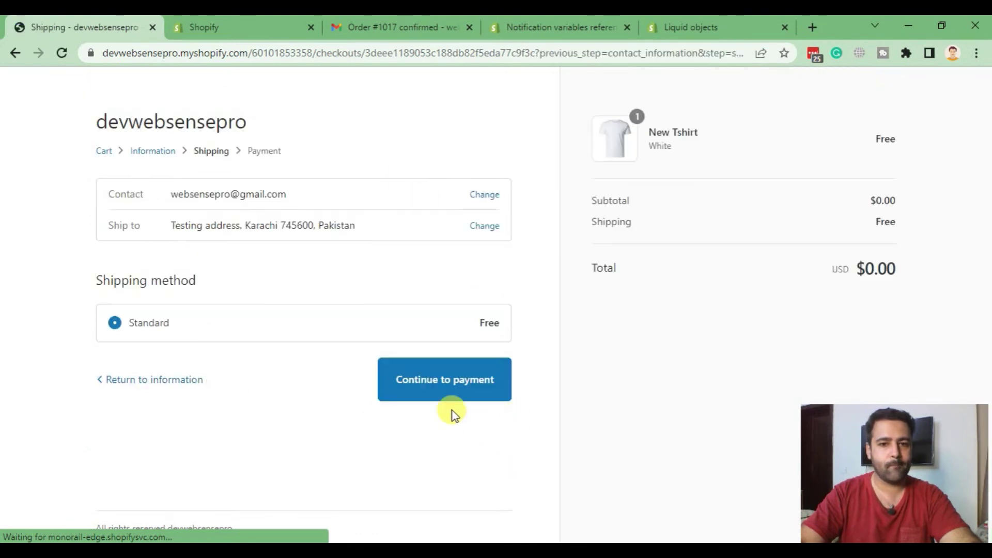
{"action": "left_click", "coordinate": [448, 398]}
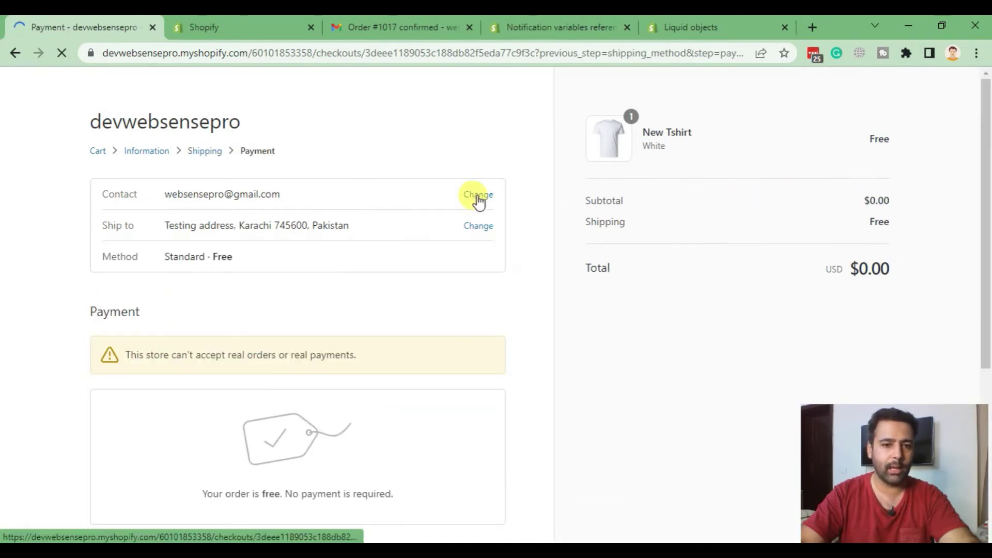
{"action": "scroll", "coordinate": [478, 196], "scroll_direction": "down", "scroll_amount": 5}
{"action": "left_click", "coordinate": [465, 449]}
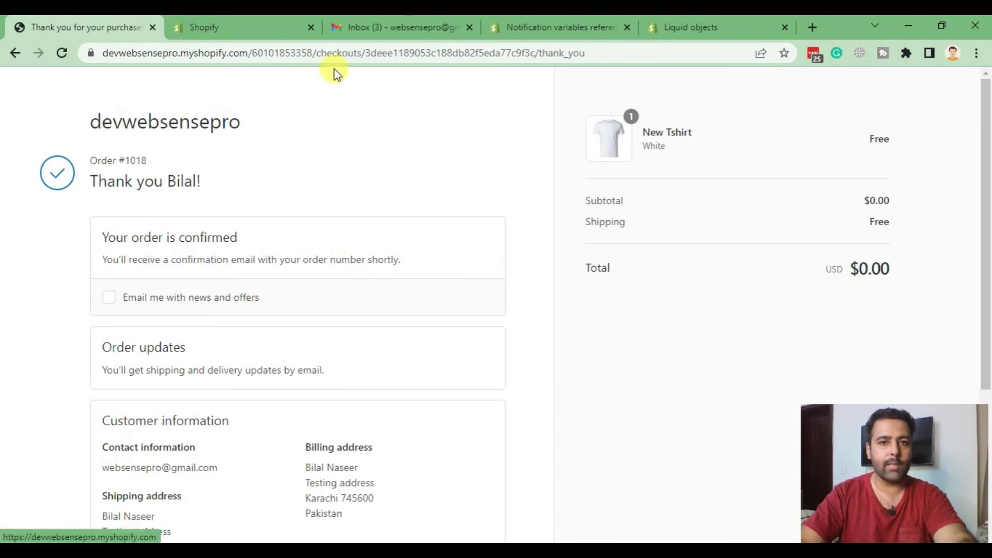
{"action": "left_click", "coordinate": [370, 30]}
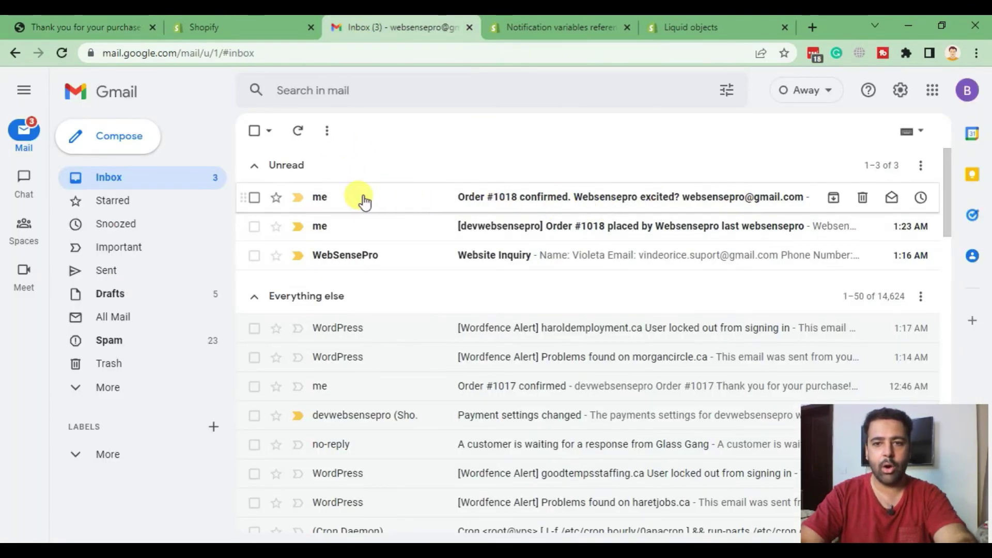
- Open the Order #1018 confirmation email and check the customer name in its subject
{"action": "left_click", "coordinate": [406, 207]}
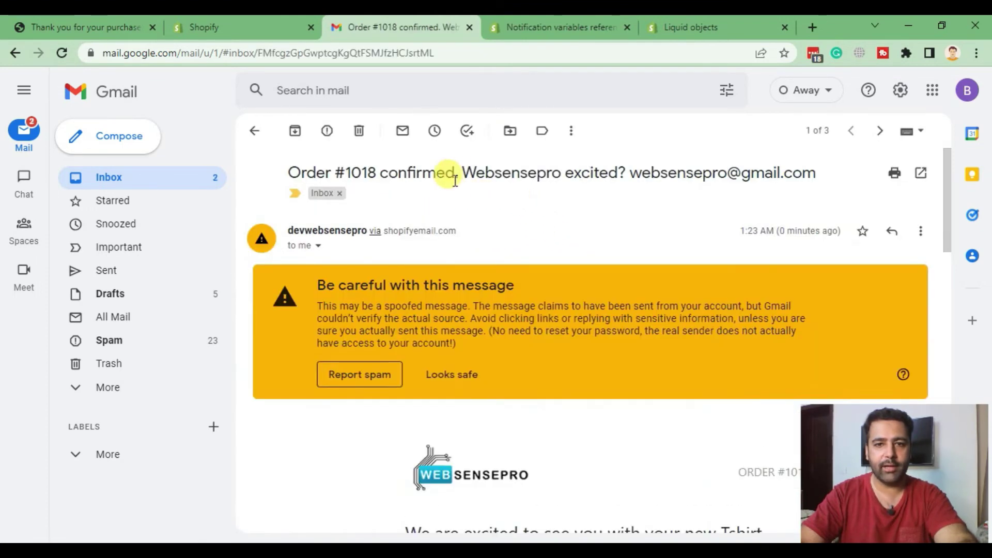
{"action": "left_click_drag", "start_coordinate": [467, 171], "coordinate": [561, 172]}
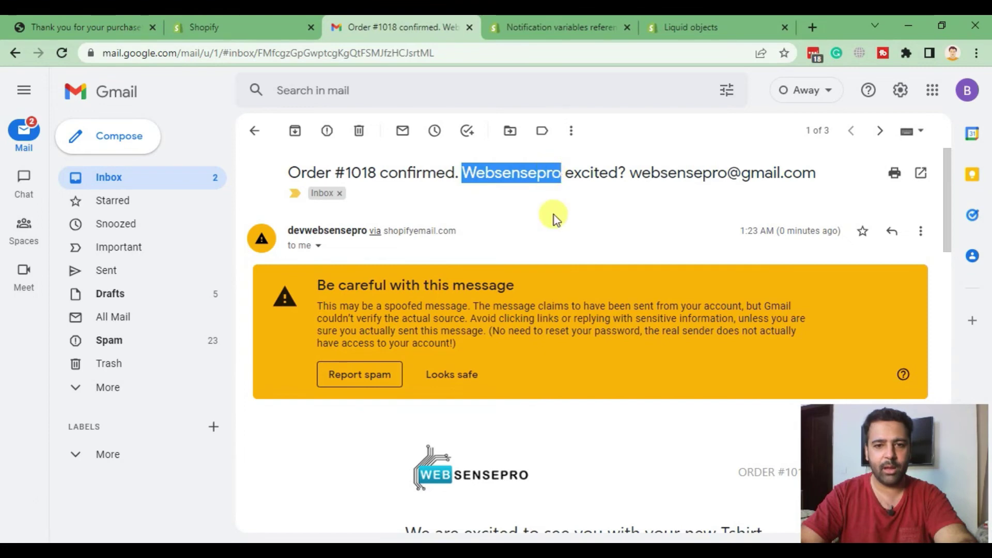
{"action": "left_click", "coordinate": [642, 196]}
{"action": "scroll", "coordinate": [649, 197], "scroll_direction": "down", "scroll_amount": 5}
{"action": "scroll", "coordinate": [644, 217], "scroll_direction": "down", "scroll_amount": 8}
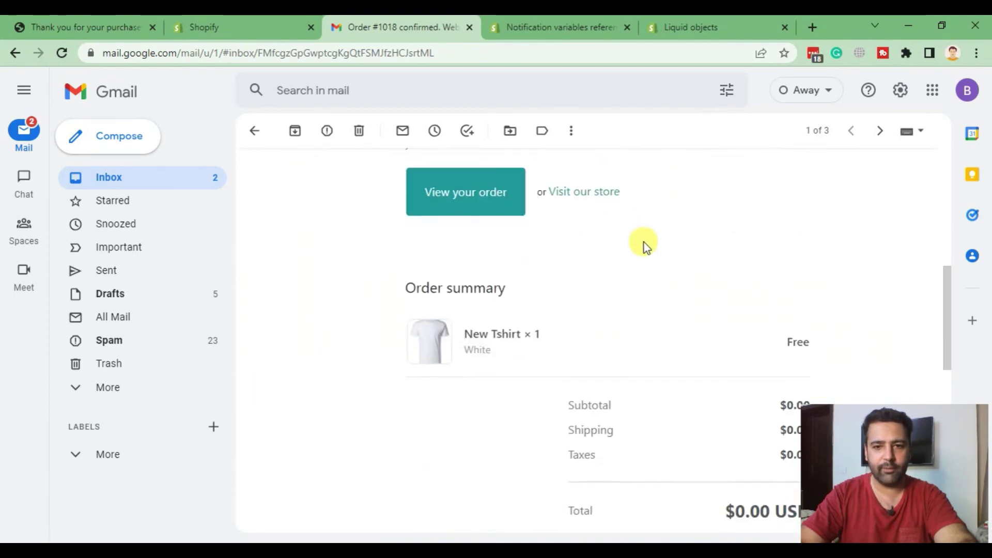
{"action": "scroll", "coordinate": [460, 264], "scroll_direction": "down", "scroll_amount": 3}
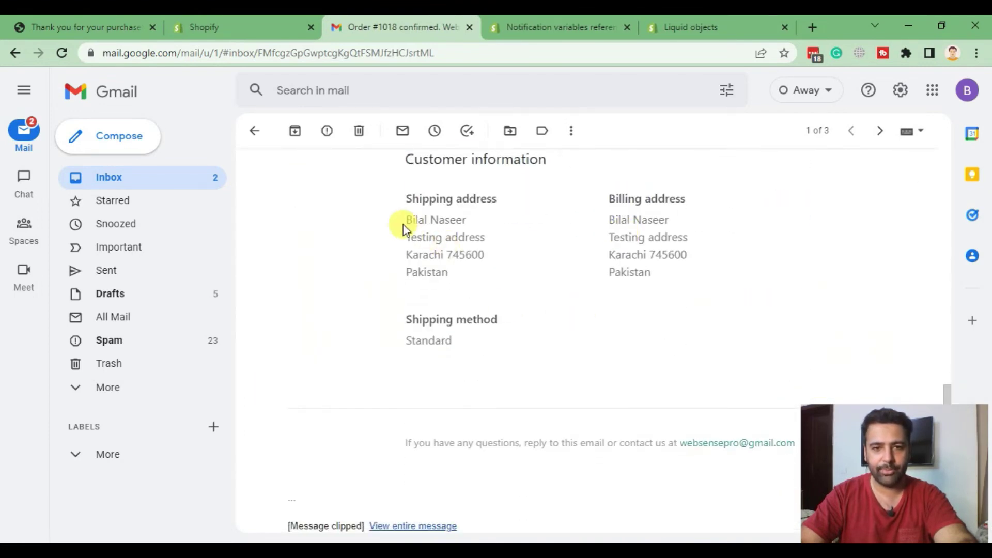
- Compare the shipping-address name with the subject, then return to the thank-you page
{"action": "left_click_drag", "start_coordinate": [403, 227], "coordinate": [470, 224]}
{"action": "left_click", "coordinate": [568, 250]}
{"action": "scroll", "coordinate": [566, 276], "scroll_direction": "up", "scroll_amount": 10}
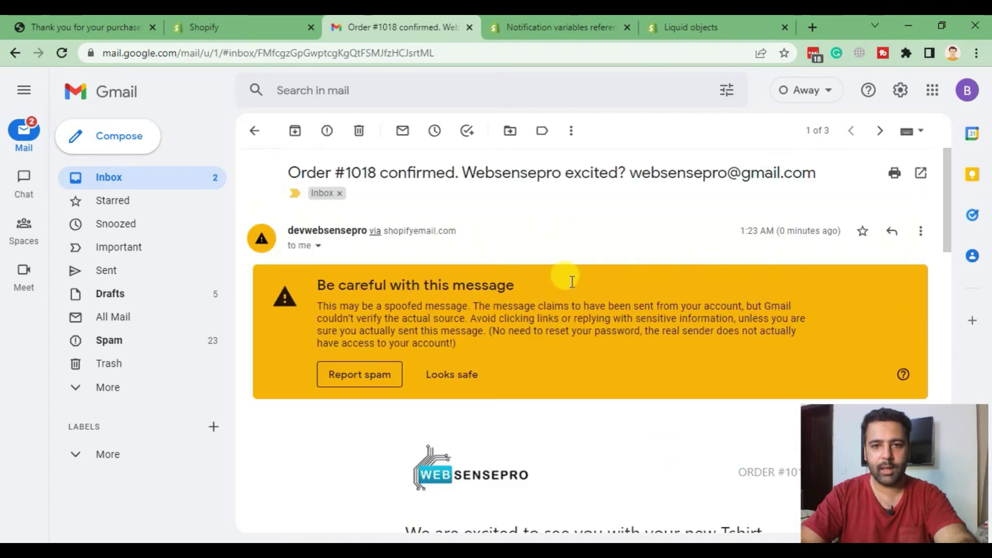
{"action": "left_click_drag", "start_coordinate": [465, 170], "coordinate": [532, 171]}
{"action": "left_click", "coordinate": [253, 71]}
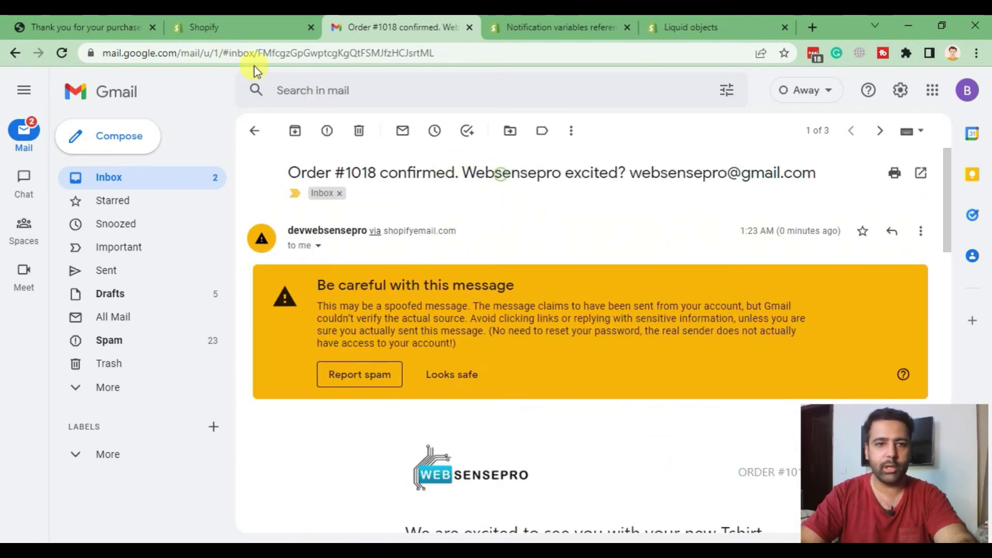
{"action": "left_click", "coordinate": [205, 27]}
{"action": "left_click", "coordinate": [78, 27]}
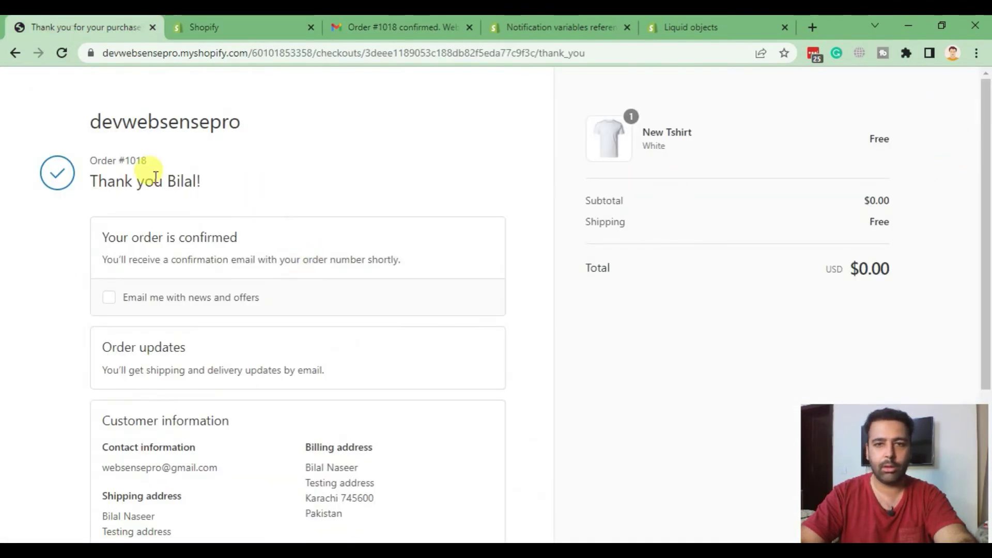
- Inspect the customer first-name variable in the template subject and search the page for 'firs'
{"action": "left_click", "coordinate": [204, 27]}
{"action": "scroll", "coordinate": [682, 248], "scroll_direction": "down", "scroll_amount": 3}
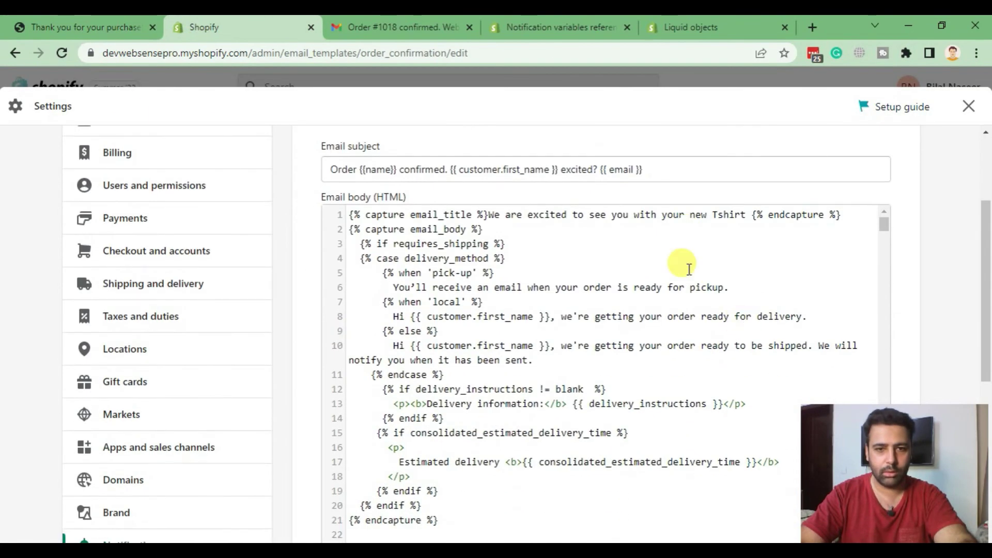
{"action": "scroll", "coordinate": [689, 230], "scroll_direction": "down", "scroll_amount": 5}
{"action": "scroll", "coordinate": [688, 230], "scroll_direction": "down", "scroll_amount": 15}
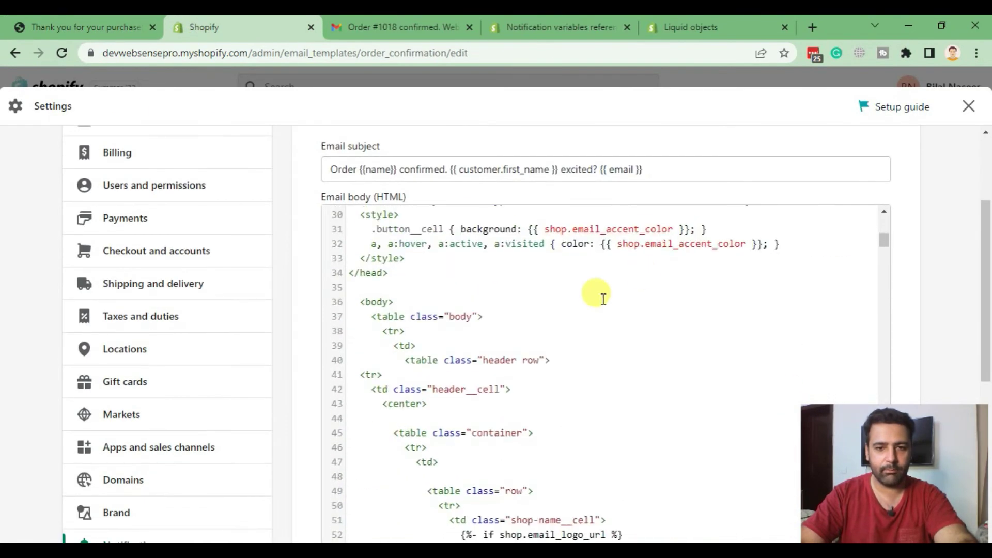
{"action": "left_click_drag", "start_coordinate": [450, 167], "coordinate": [558, 170]}
{"action": "left_click", "coordinate": [537, 243]}
{"action": "scroll", "coordinate": [634, 246], "scroll_direction": "down", "scroll_amount": 5}
{"action": "scroll", "coordinate": [635, 246], "scroll_direction": "down", "scroll_amount": 5}
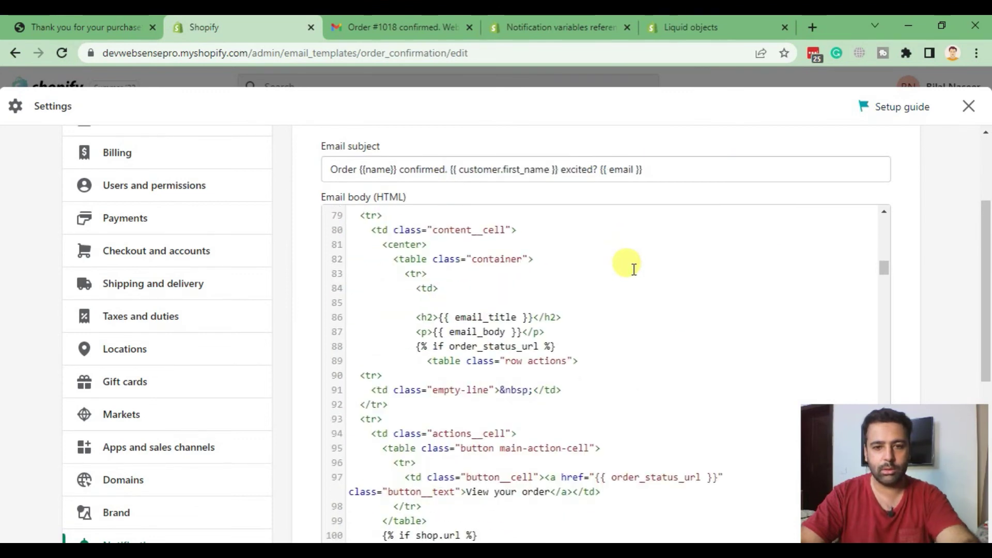
{"action": "key", "text": "ctrl+f"}
{"action": "type", "text": "first_name"}
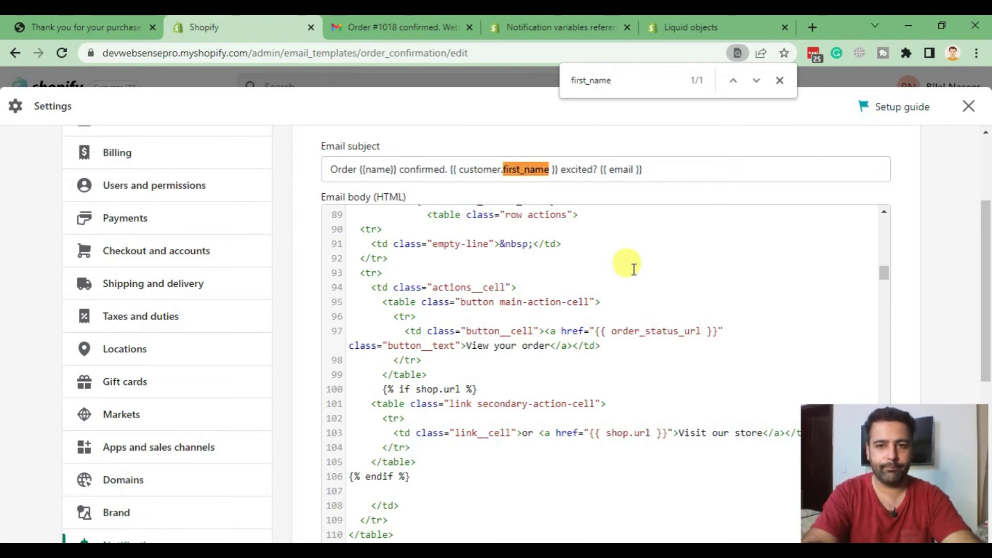
{"action": "key", "text": "Escape"}
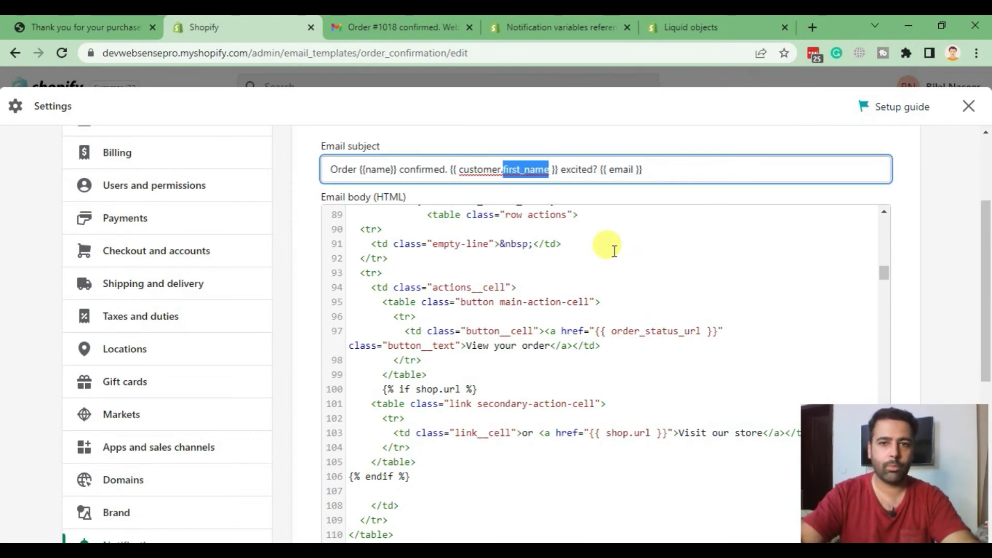
{"action": "key", "text": "Escape"}
- Select billing_address.first_name in the notification variables reference, then go to the admin home
{"action": "left_click", "coordinate": [561, 29]}
{"action": "scroll", "coordinate": [619, 342], "scroll_direction": "down", "scroll_amount": 3}
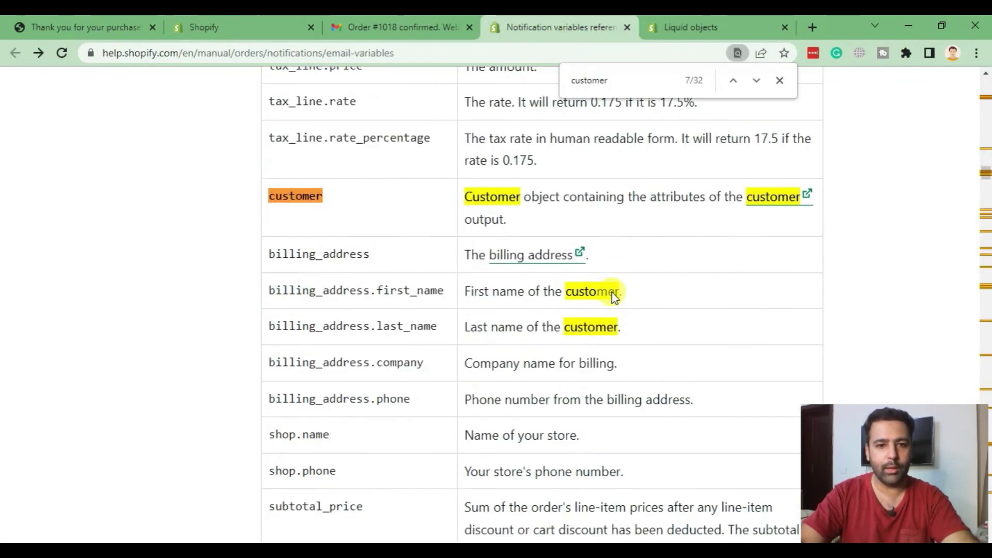
{"action": "left_click_drag", "start_coordinate": [271, 253], "coordinate": [457, 258]}
{"action": "left_click", "coordinate": [284, 255]}
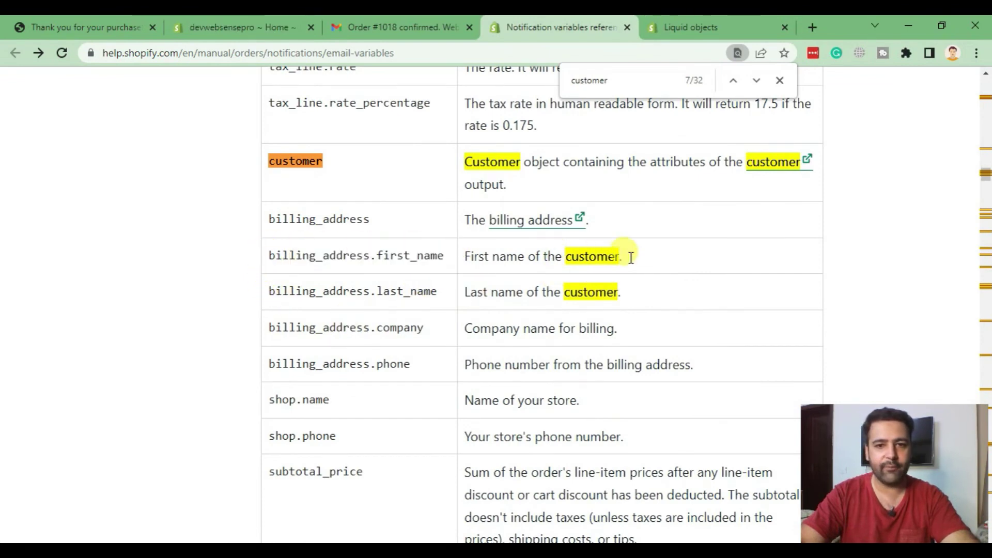
{"action": "double_click", "coordinate": [361, 255]}
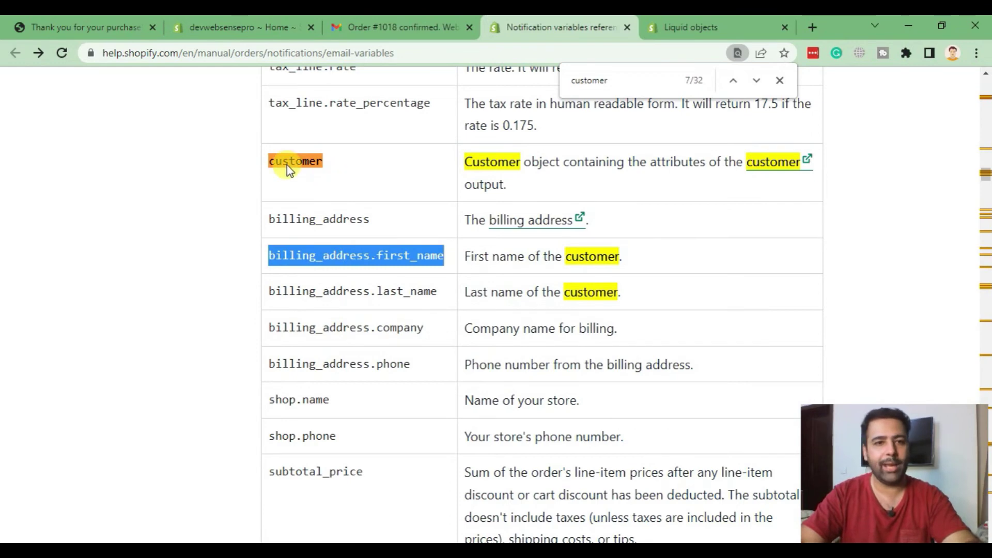
{"action": "left_click", "coordinate": [255, 29]}
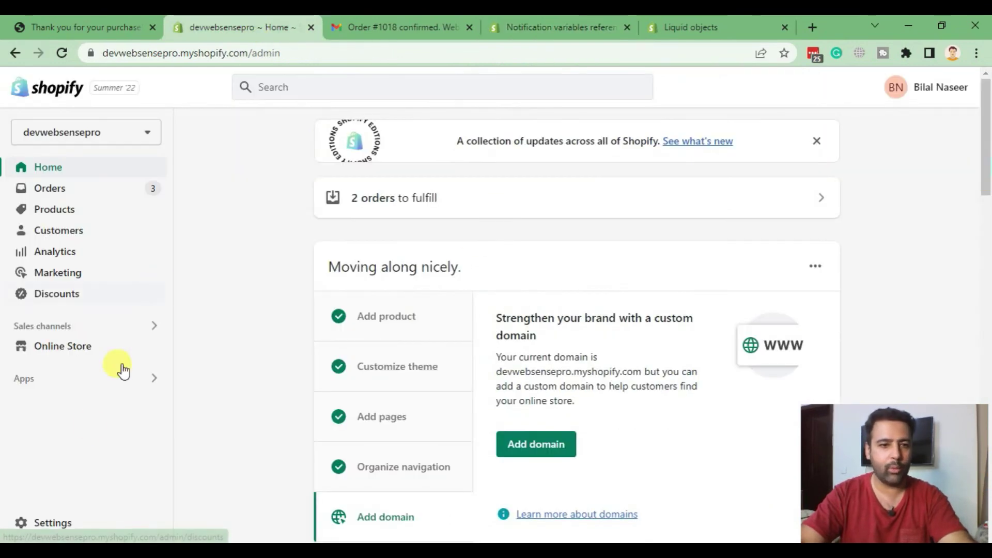
- Open Settings to the devwebsensepro Store details page and scroll through the settings sidebar
{"action": "left_click", "coordinate": [68, 523]}
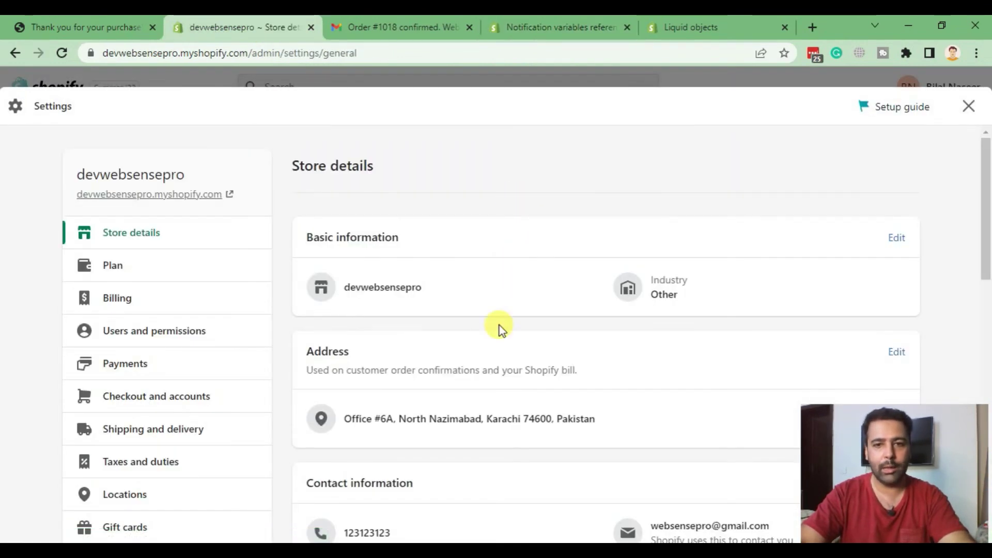
{"action": "scroll", "coordinate": [558, 208], "scroll_direction": "down", "scroll_amount": 5}
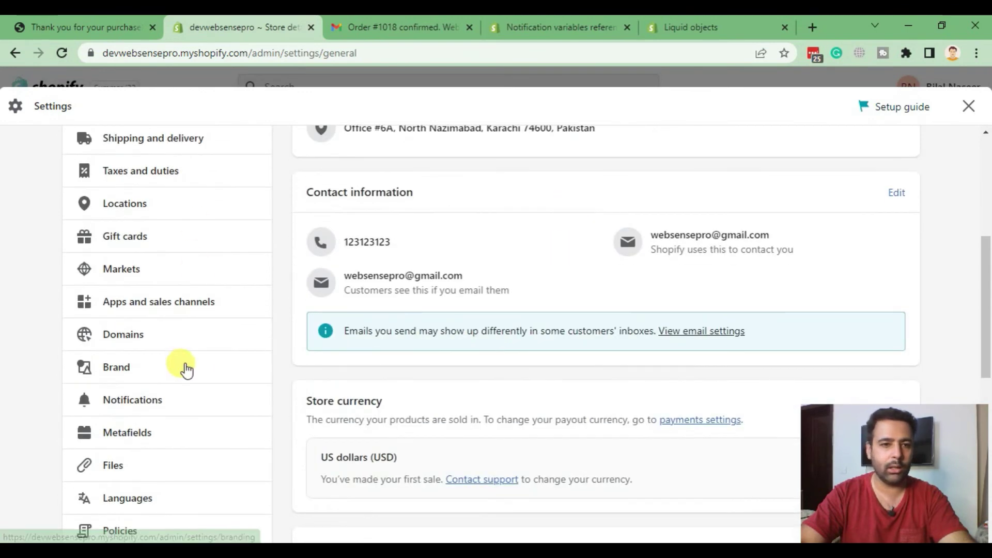
{"action": "scroll", "coordinate": [239, 302], "scroll_direction": "up", "scroll_amount": 3}
{"action": "scroll", "coordinate": [240, 302], "scroll_direction": "up", "scroll_amount": 3}
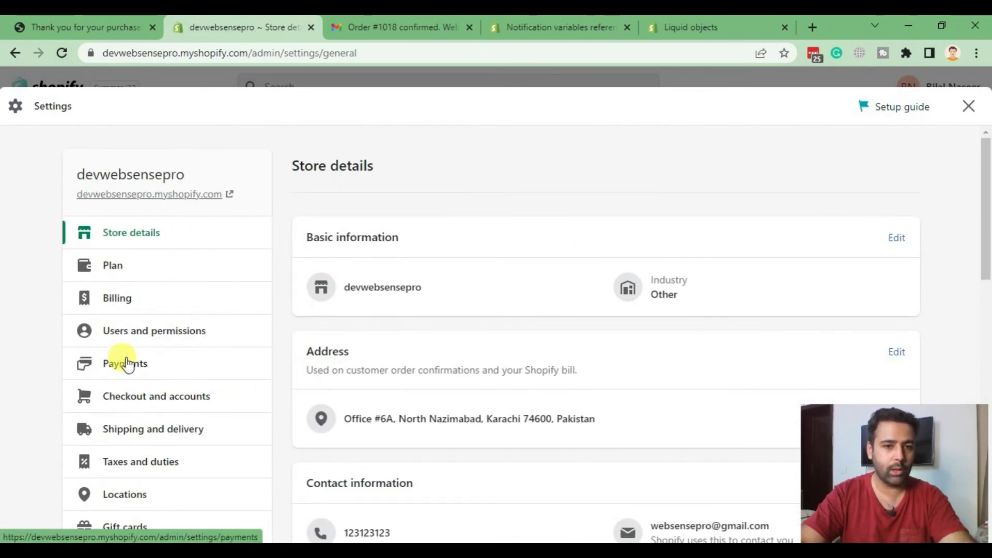
{"action": "scroll", "coordinate": [166, 308], "scroll_direction": "down", "scroll_amount": 3}
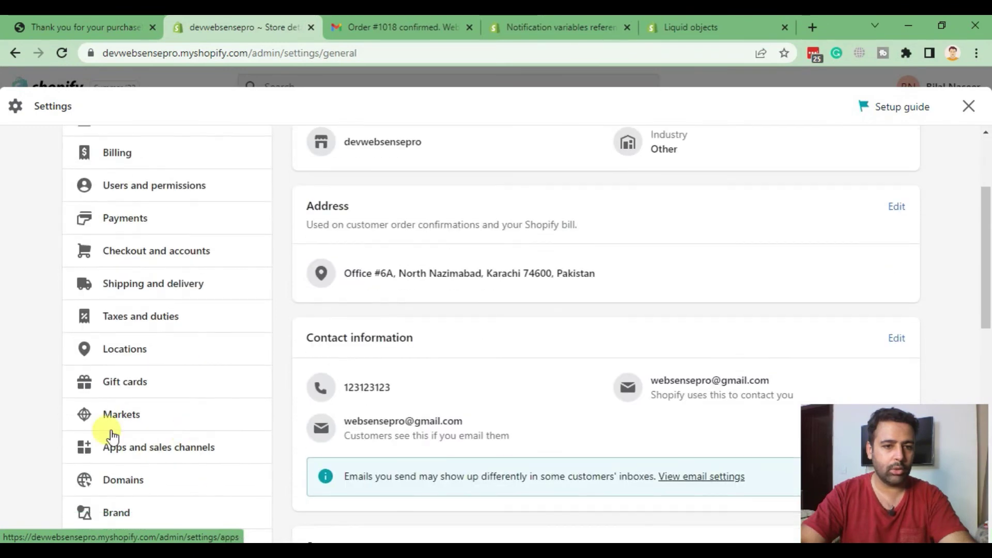
{"action": "scroll", "coordinate": [142, 335], "scroll_direction": "down", "scroll_amount": 6}
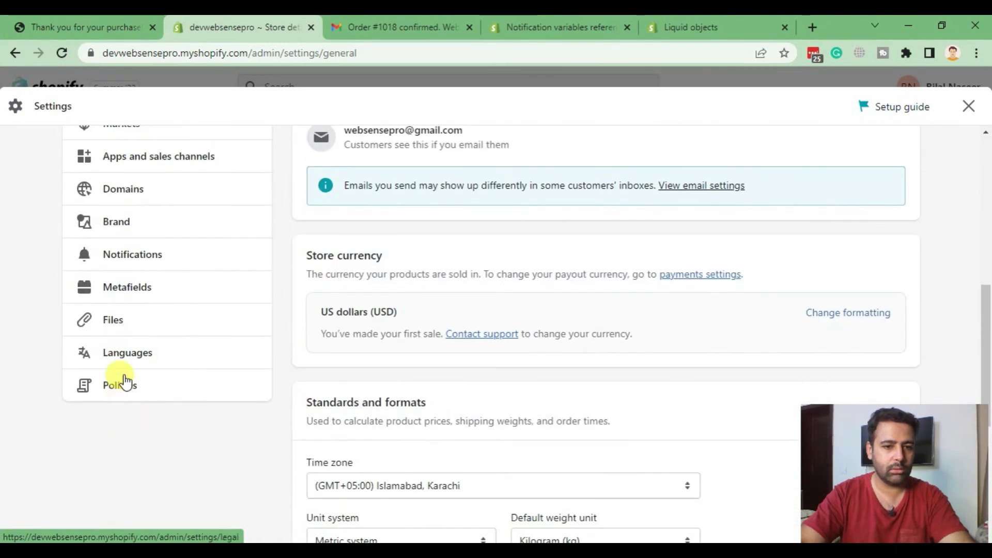
- In Notifications > Order confirmation, replace the subject's customer.first_name with {{ billing_address.first_name }}
{"action": "left_click", "coordinate": [134, 264]}
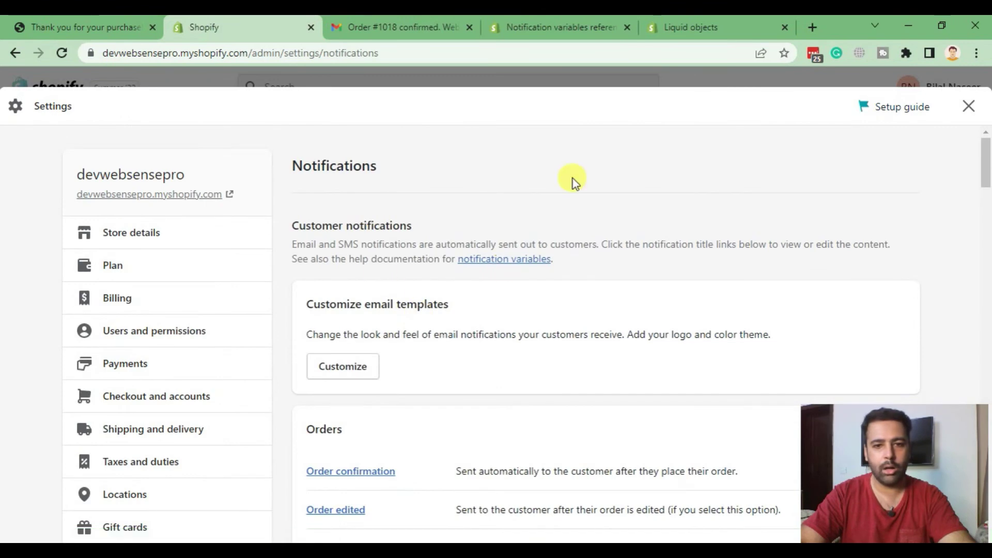
{"action": "scroll", "coordinate": [590, 213], "scroll_direction": "down", "scroll_amount": 3}
{"action": "left_click", "coordinate": [345, 331]}
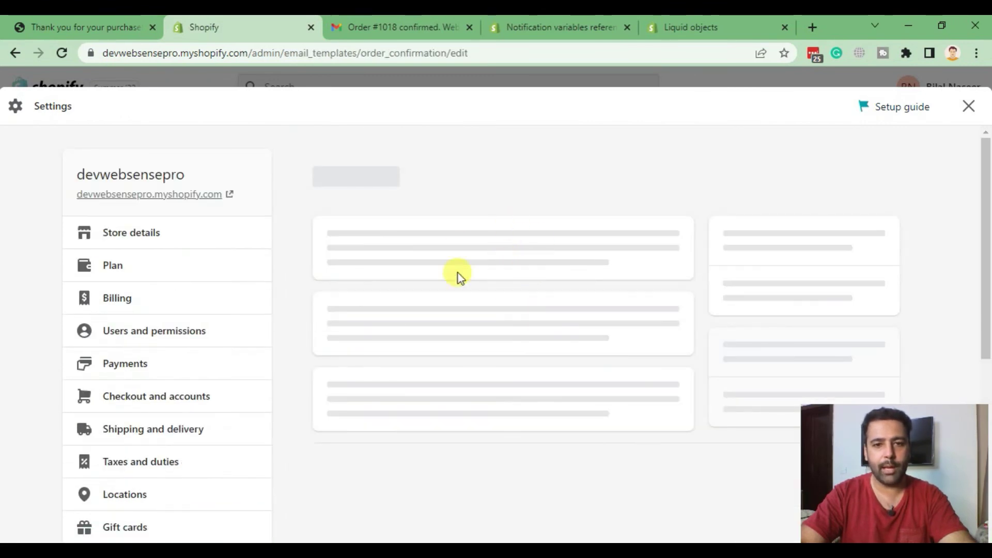
{"action": "left_click_drag", "start_coordinate": [451, 315], "coordinate": [456, 315]}
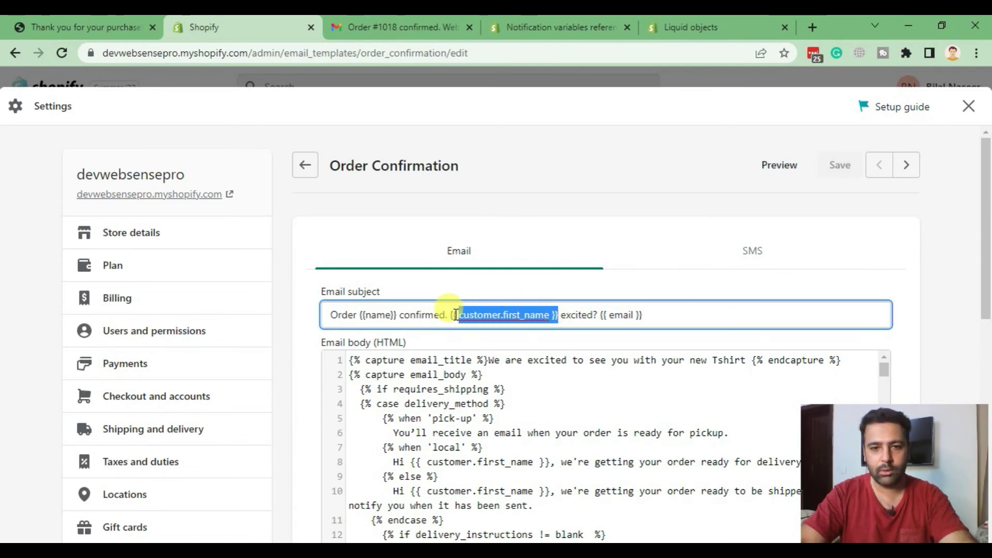
{"action": "type", "text": "billing_address.first_name"}
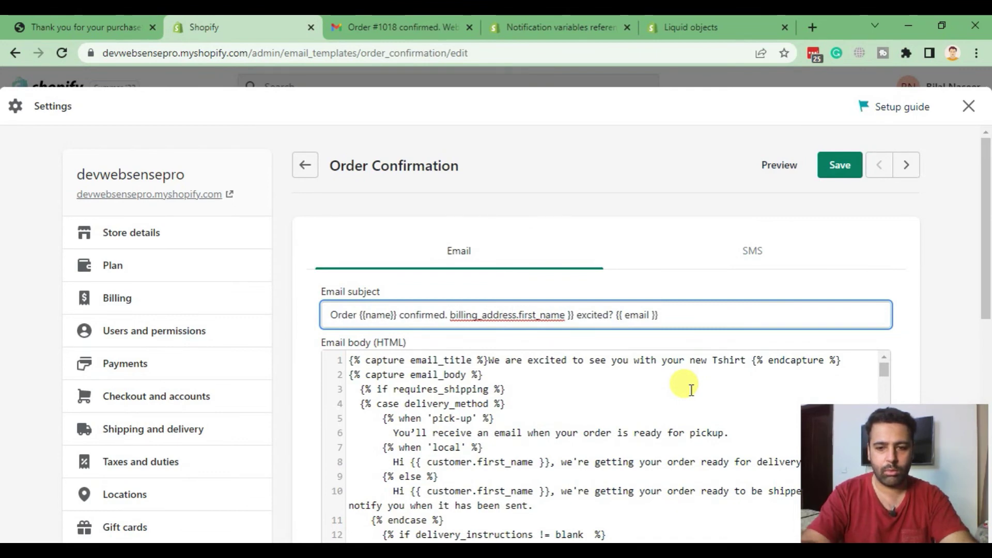
{"action": "type", "text": "{{"}
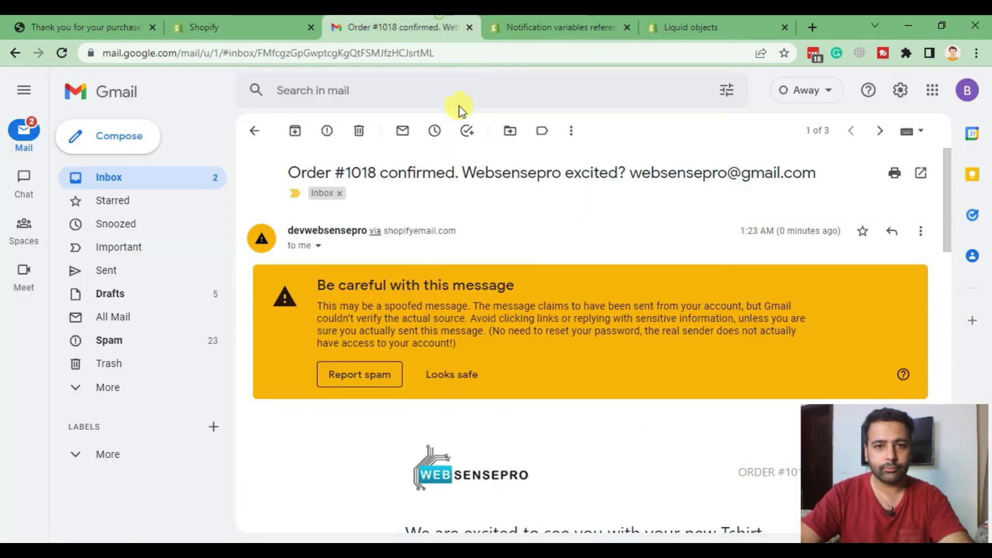
{"action": "left_click", "coordinate": [413, 27]}
{"action": "scroll", "coordinate": [618, 339], "scroll_direction": "down", "scroll_amount": 1}
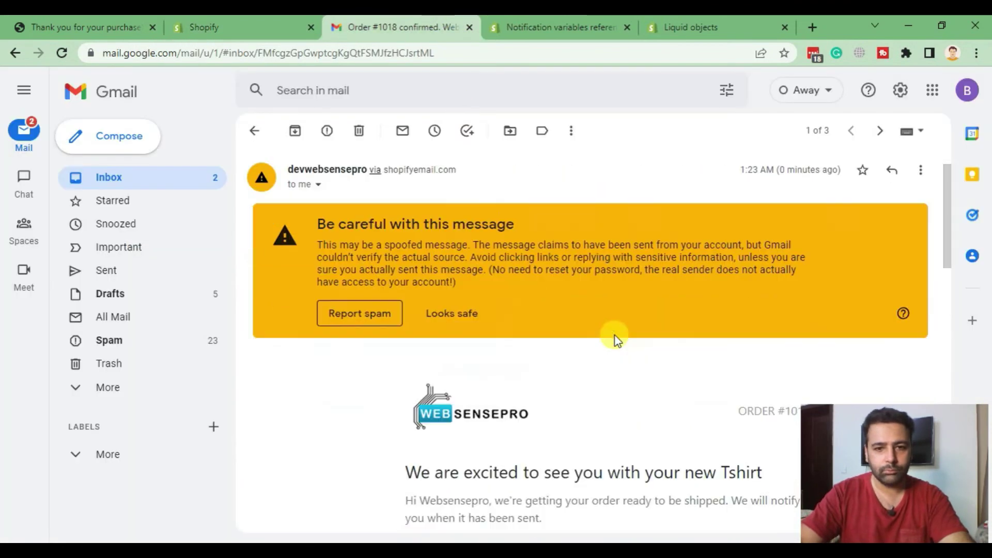
- Check the name in the Order #1018 email greeting, then return to the confirmation template editor
{"action": "scroll", "coordinate": [682, 269], "scroll_direction": "down", "scroll_amount": 10}
{"action": "scroll", "coordinate": [682, 268], "scroll_direction": "up", "scroll_amount": 8}
{"action": "scroll", "coordinate": [682, 268], "scroll_direction": "down", "scroll_amount": 3}
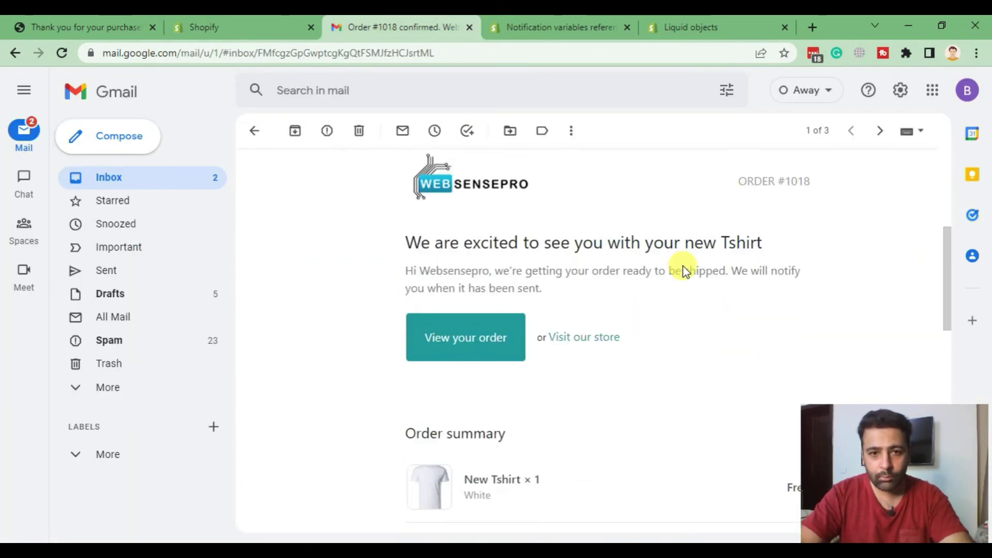
{"action": "double_click", "coordinate": [455, 270]}
{"action": "double_click", "coordinate": [430, 274]}
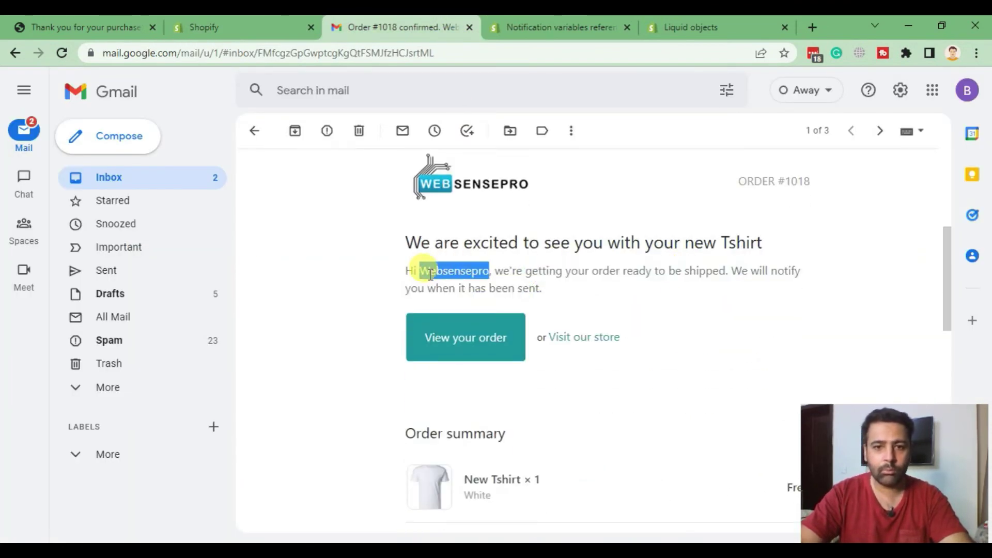
{"action": "left_click", "coordinate": [572, 287]}
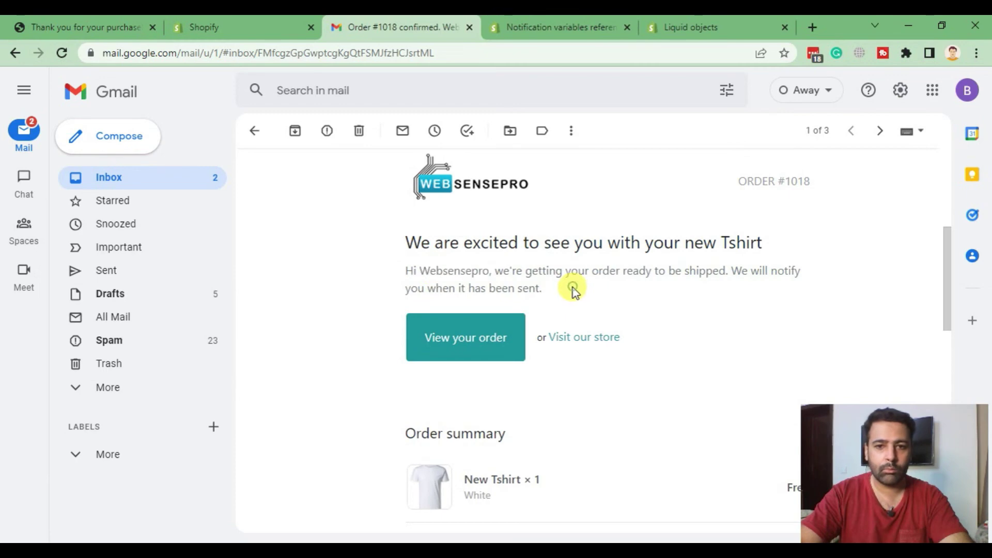
{"action": "double_click", "coordinate": [442, 272]}
{"action": "left_click", "coordinate": [546, 271]}
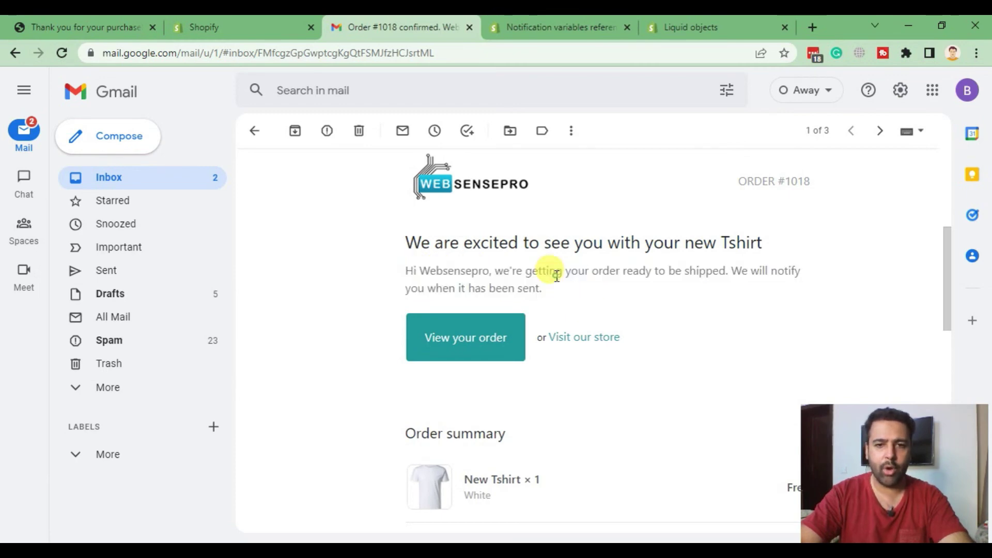
{"action": "left_click", "coordinate": [232, 26]}
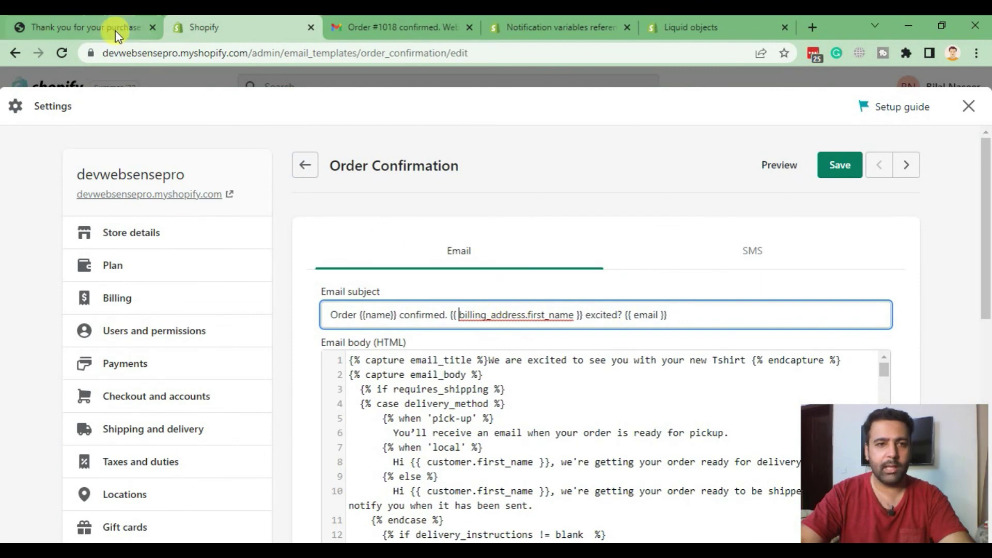
- Compare the names in the shipping and billing addresses on the Order #1018 thank-you page
{"action": "left_click", "coordinate": [116, 29]}
{"action": "scroll", "coordinate": [390, 151], "scroll_direction": "down", "scroll_amount": 3}
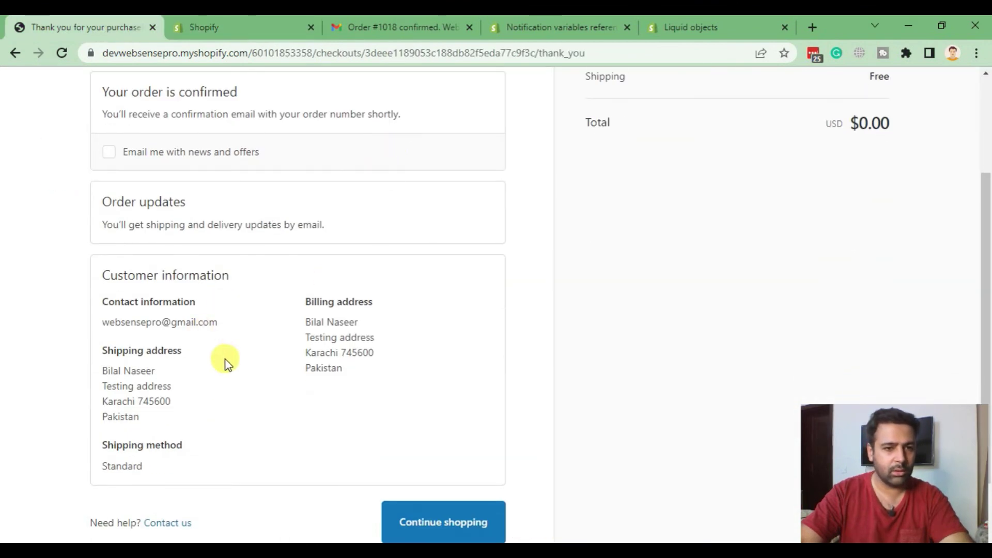
{"action": "left_click_drag", "start_coordinate": [101, 373], "coordinate": [124, 371]}
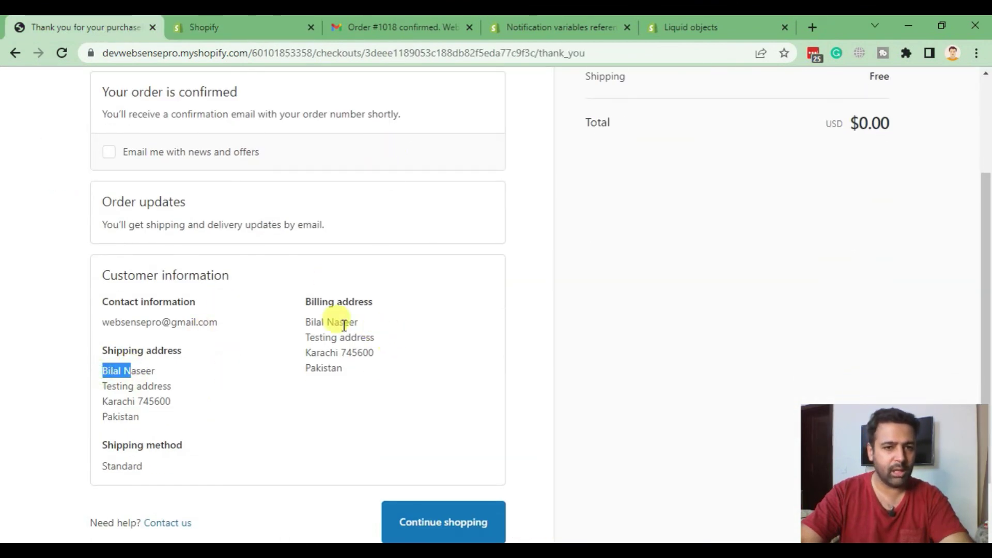
{"action": "left_click_drag", "start_coordinate": [303, 322], "coordinate": [370, 320]}
{"action": "left_click", "coordinate": [264, 357]}
{"action": "left_click_drag", "start_coordinate": [214, 316], "coordinate": [66, 316]}
{"action": "left_click", "coordinate": [177, 343]}
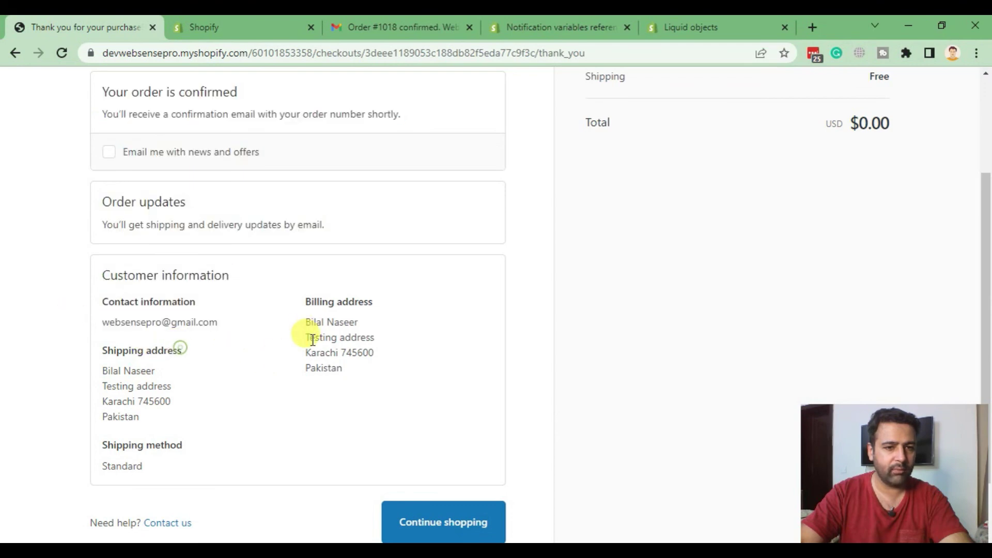
{"action": "scroll", "coordinate": [303, 331], "scroll_direction": "down", "scroll_amount": 2}
{"action": "scroll", "coordinate": [203, 335], "scroll_direction": "up", "scroll_amount": 5}
{"action": "scroll", "coordinate": [204, 331], "scroll_direction": "down", "scroll_amount": 4}
{"action": "scroll", "coordinate": [228, 255], "scroll_direction": "up", "scroll_amount": 4}
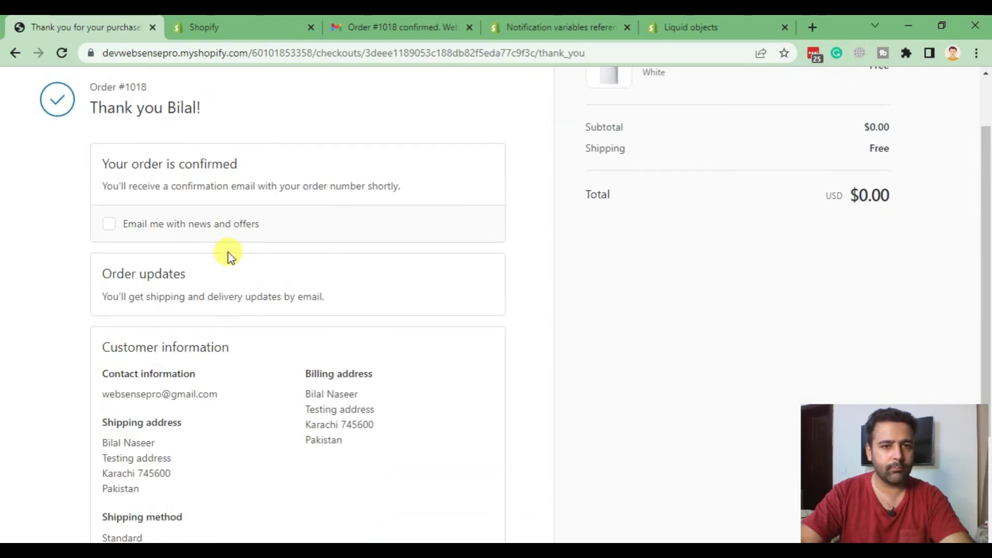
- Save the Order Confirmation template with the billing first-name subject and close Settings
{"action": "left_click", "coordinate": [227, 28]}
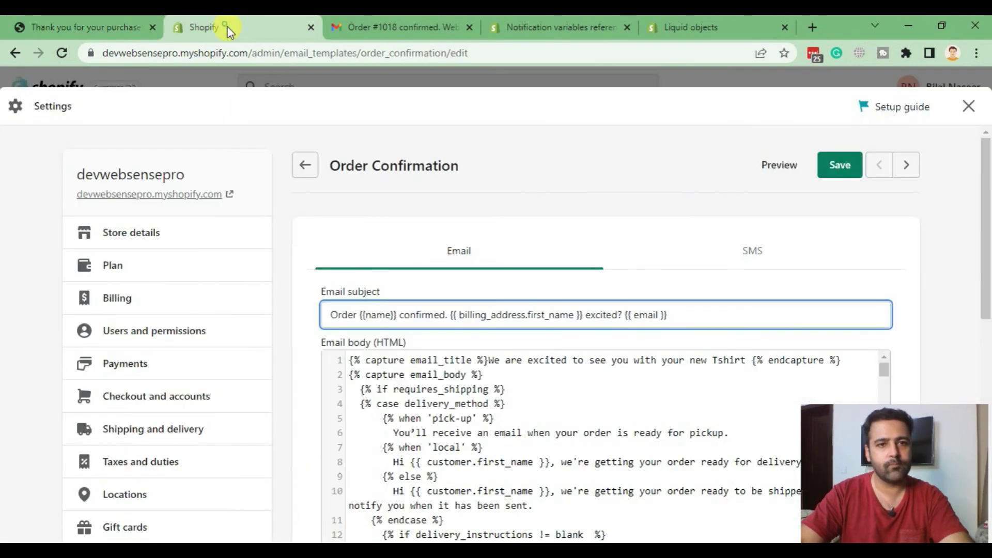
{"action": "left_click", "coordinate": [839, 164]}
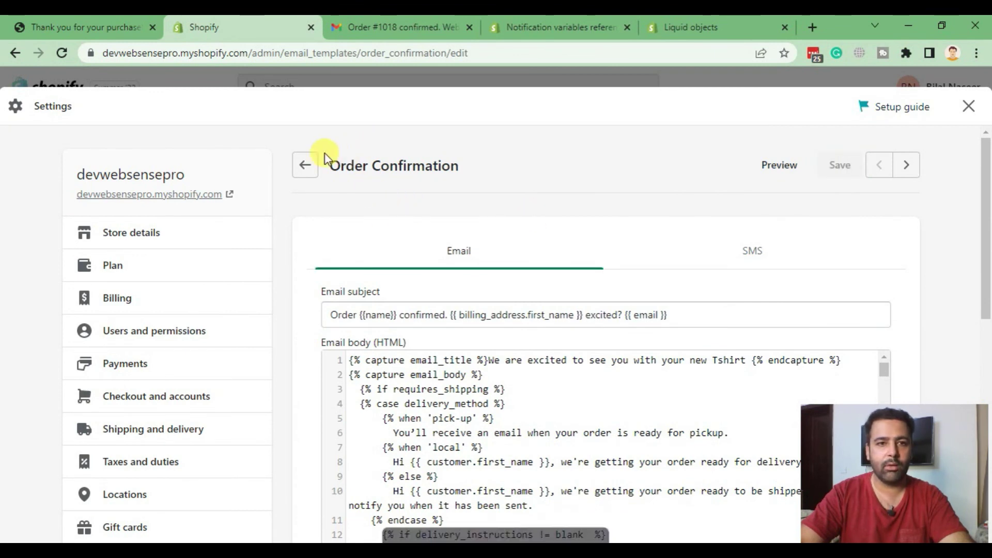
{"action": "left_click", "coordinate": [968, 107]}
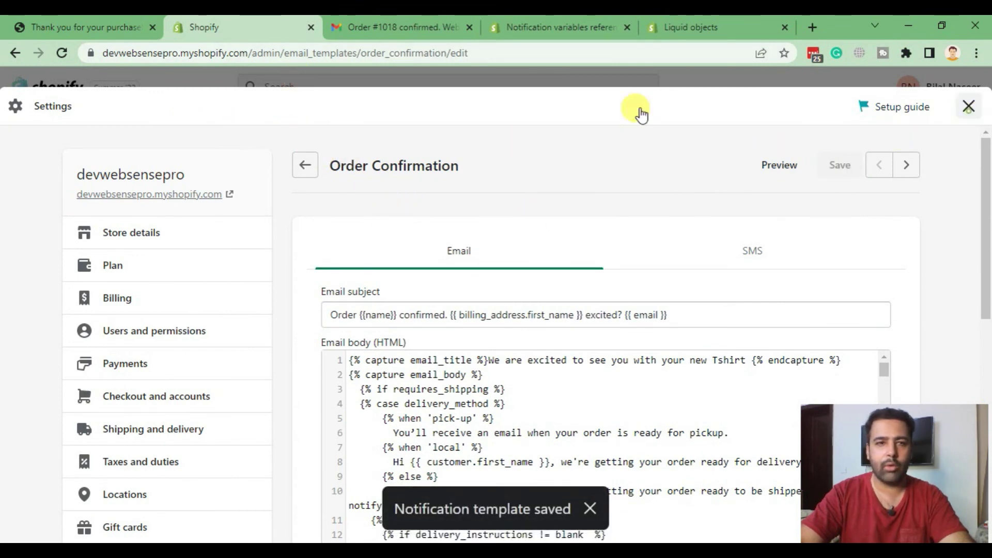
{"action": "left_click", "coordinate": [97, 27]}
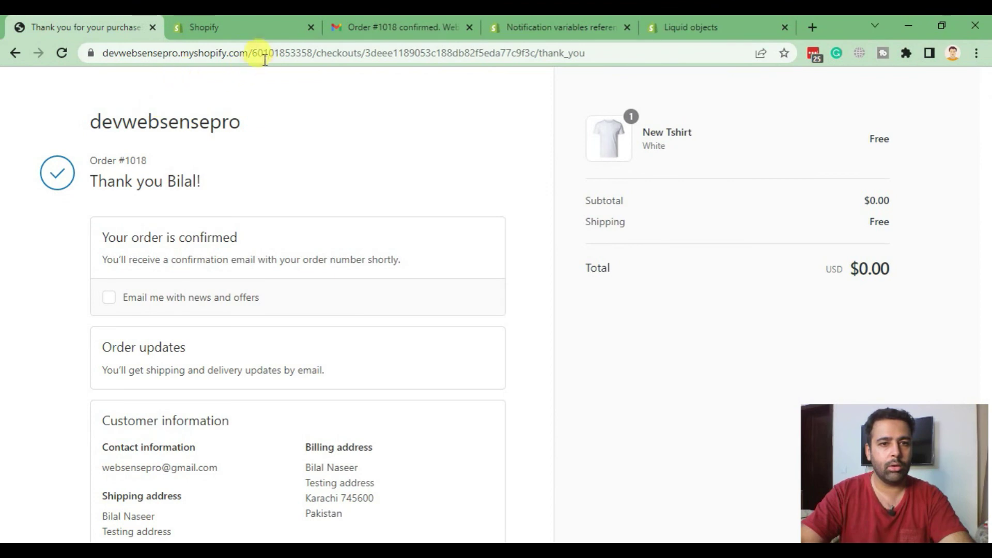
- Go to the storefront home and choose a colour variant for the New Tshirt
{"action": "left_click_drag", "start_coordinate": [249, 53], "coordinate": [742, 69]}
{"action": "key", "text": "BackSpace"}
{"action": "key", "text": "Return"}
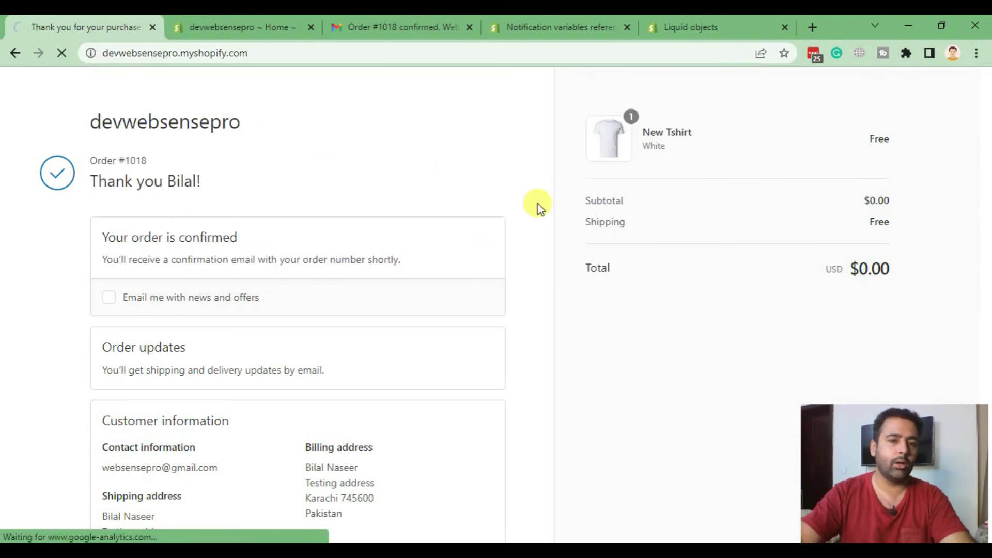
{"action": "scroll", "coordinate": [424, 185], "scroll_direction": "down", "scroll_amount": 10}
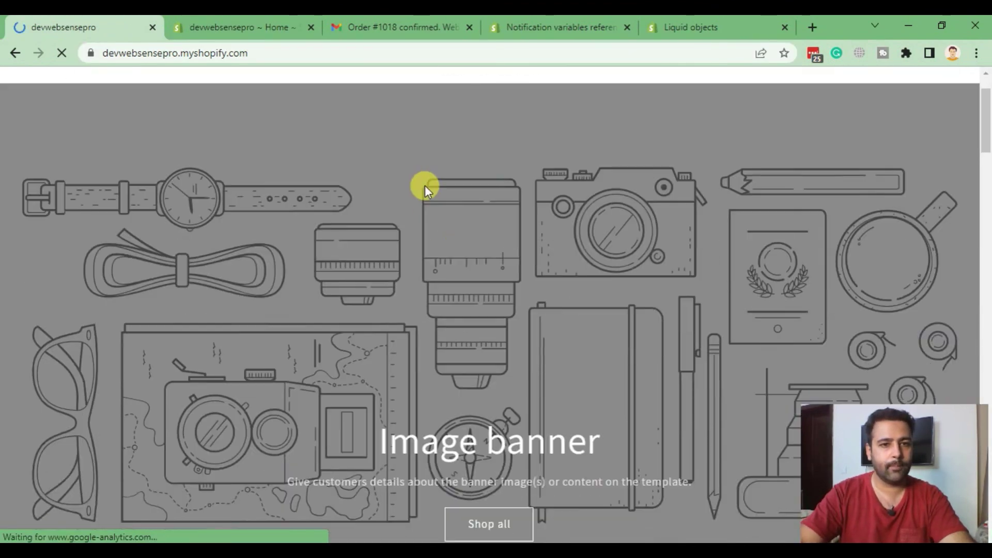
{"action": "scroll", "coordinate": [425, 185], "scroll_direction": "down", "scroll_amount": 6}
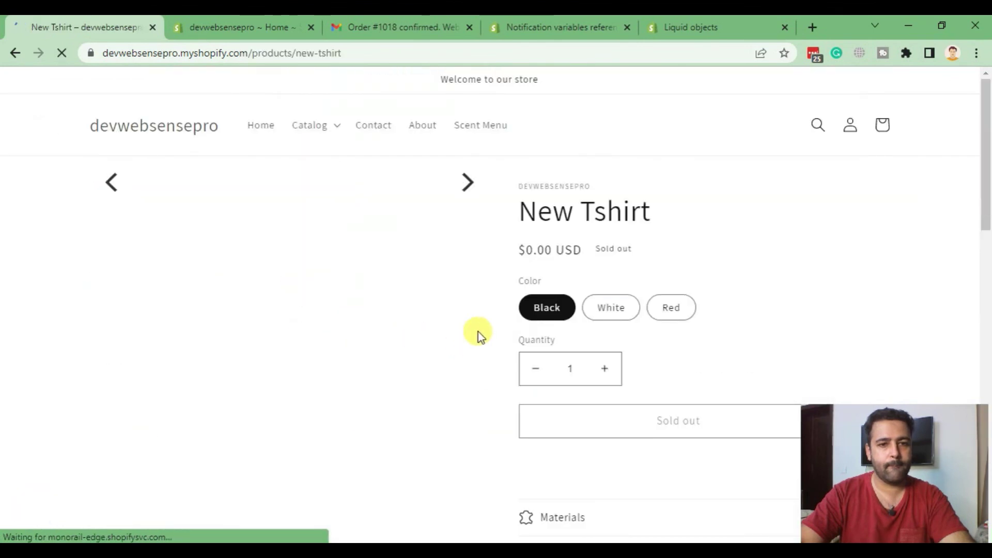
{"action": "scroll", "coordinate": [475, 332], "scroll_direction": "down", "scroll_amount": 3}
{"action": "left_click", "coordinate": [613, 215]}
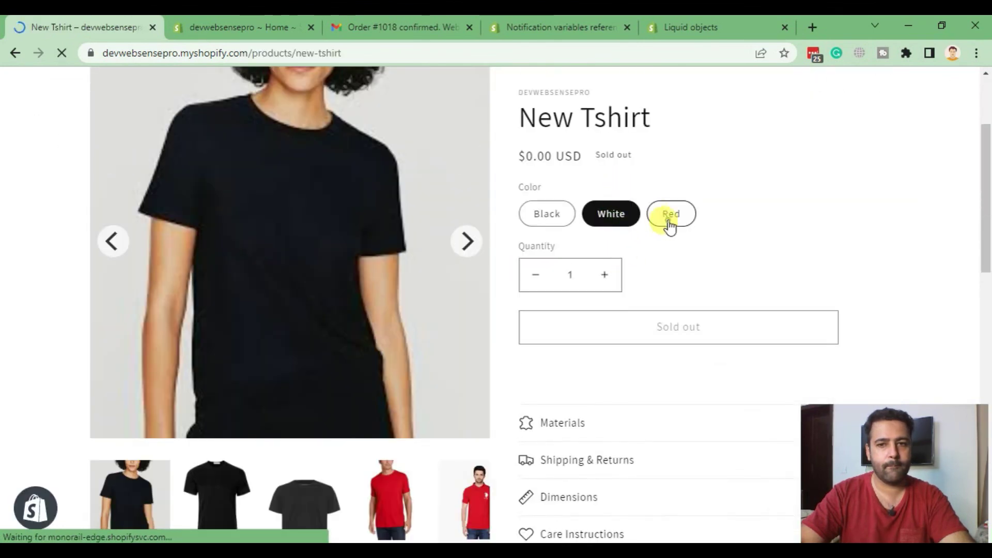
{"action": "left_click", "coordinate": [669, 217]}
{"action": "left_click", "coordinate": [627, 218]}
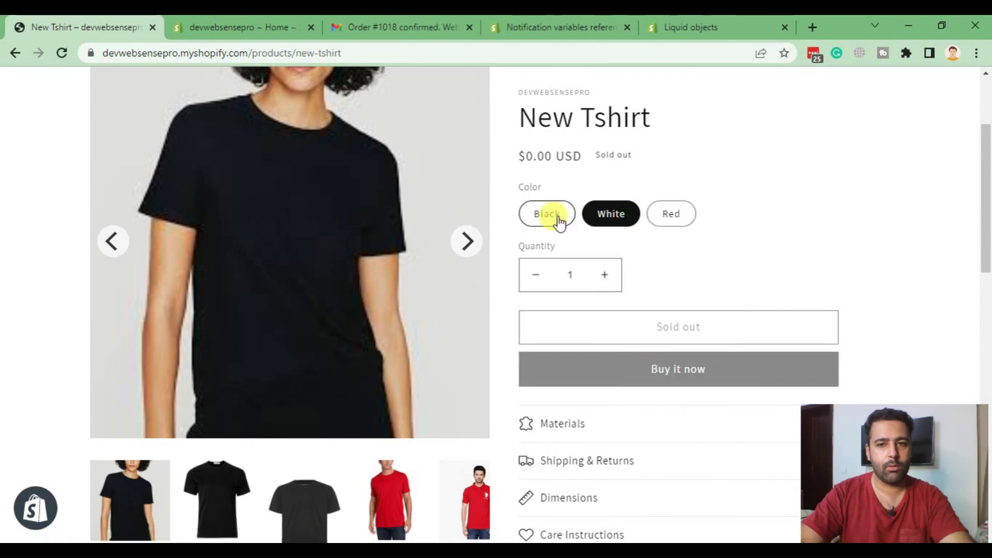
{"action": "left_click", "coordinate": [555, 217]}
{"action": "left_click", "coordinate": [659, 217]}
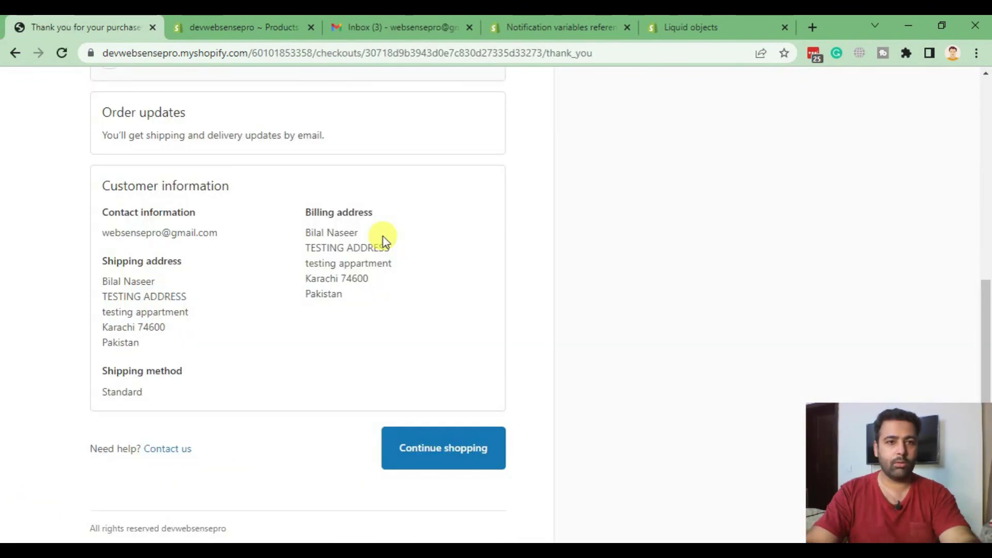
- Check the surname in the thank-you page's shipping and billing addresses, then go to Gmail
{"action": "scroll", "coordinate": [237, 270], "scroll_direction": "up", "scroll_amount": 8}
{"action": "scroll", "coordinate": [220, 219], "scroll_direction": "down", "scroll_amount": 7}
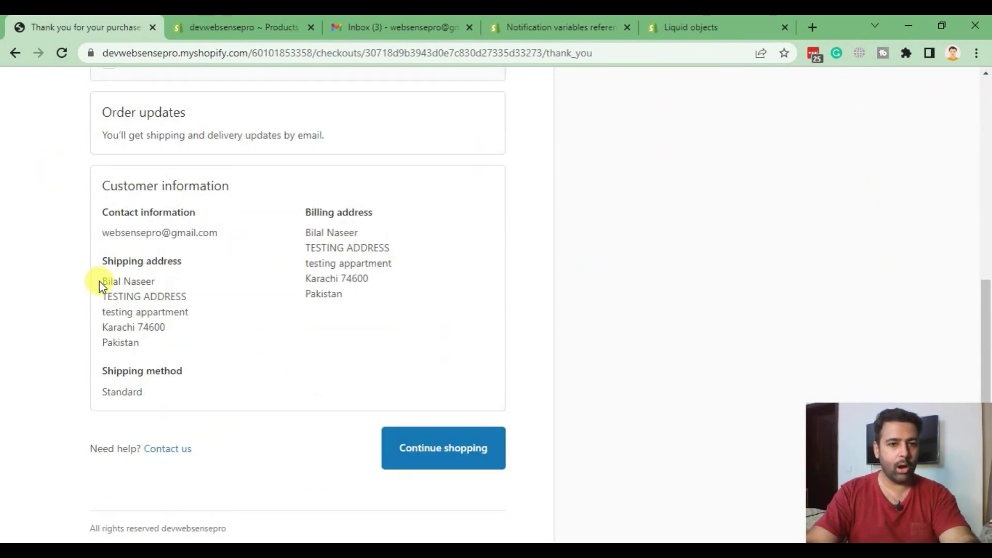
{"action": "left_click", "coordinate": [98, 288]}
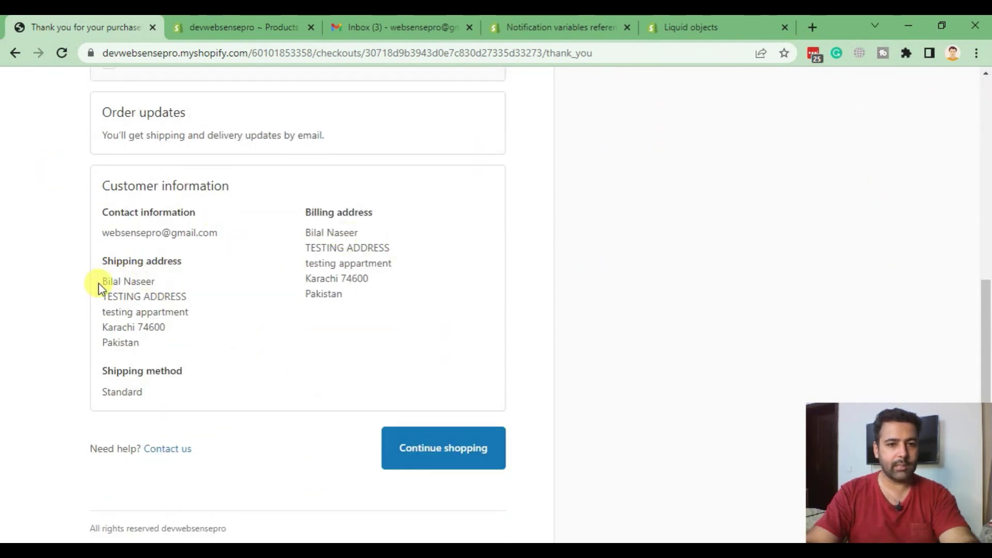
{"action": "left_click_drag", "start_coordinate": [128, 281], "coordinate": [320, 228]}
{"action": "double_click", "coordinate": [351, 228]}
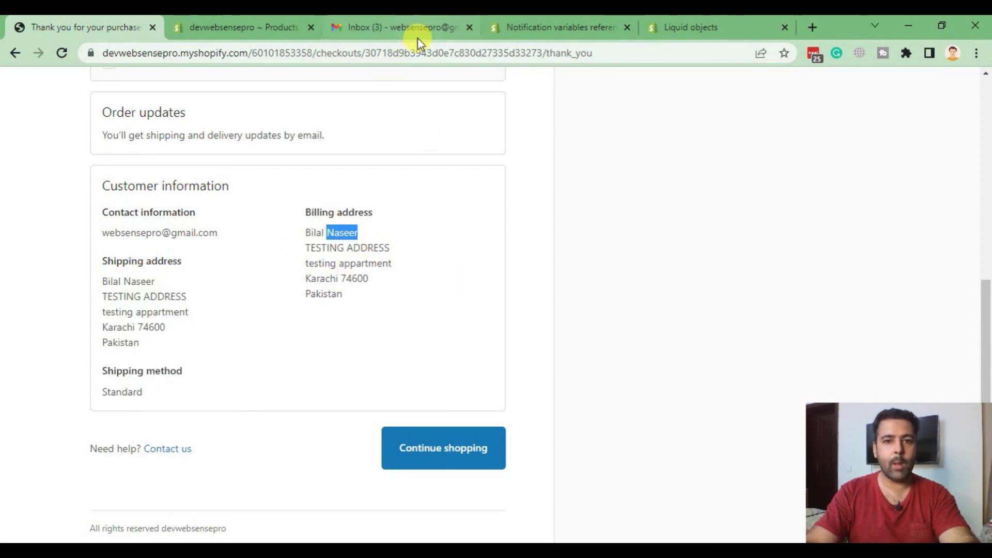
{"action": "left_click", "coordinate": [418, 38]}
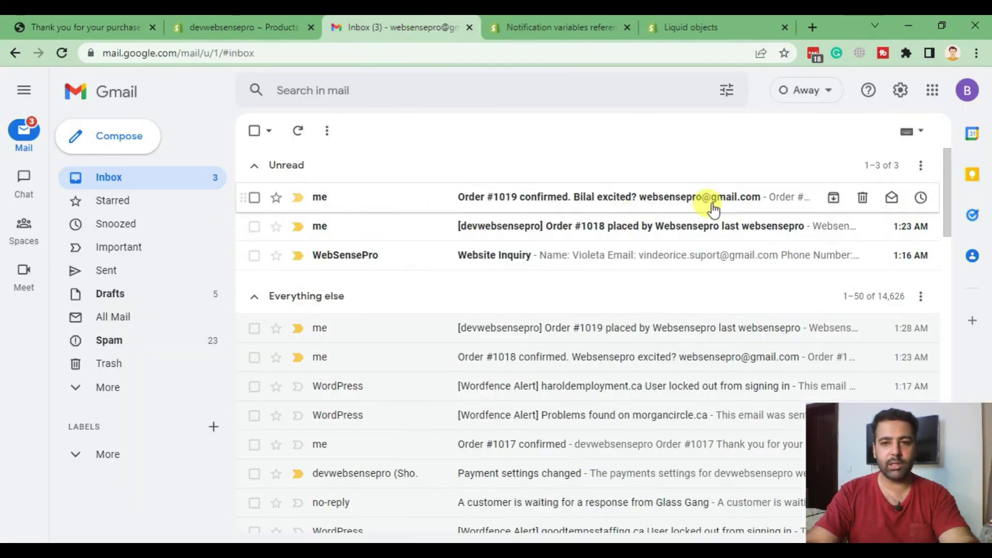
- Open the Order #1019 confirmation email and confirm its subject shows the billing first name
{"action": "left_click", "coordinate": [479, 204]}
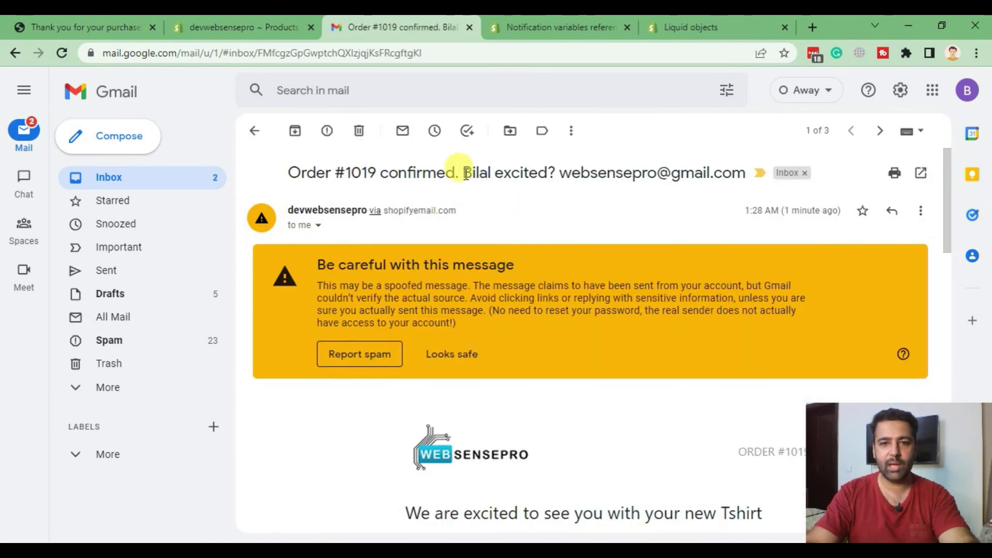
{"action": "left_click_drag", "start_coordinate": [464, 172], "coordinate": [482, 171]}
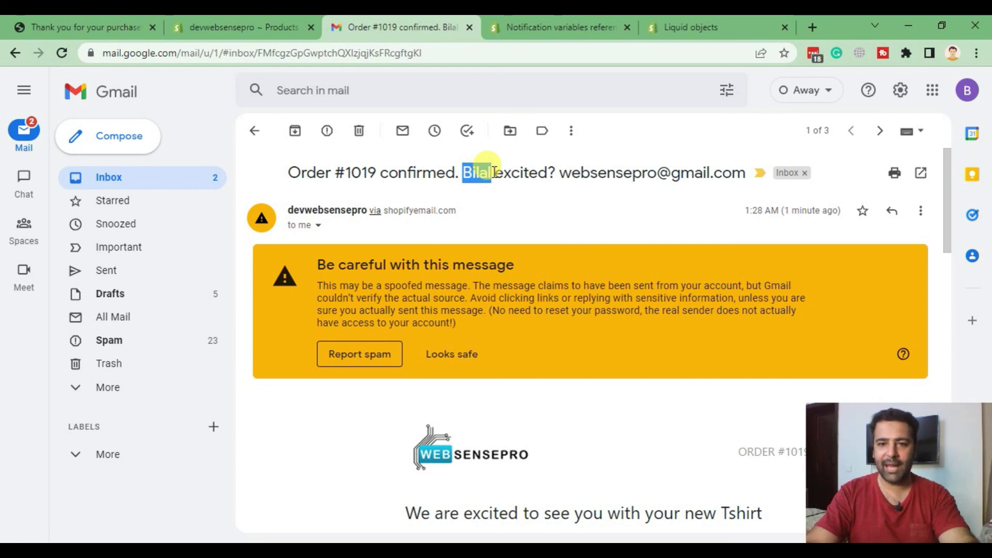
{"action": "left_click", "coordinate": [467, 170]}
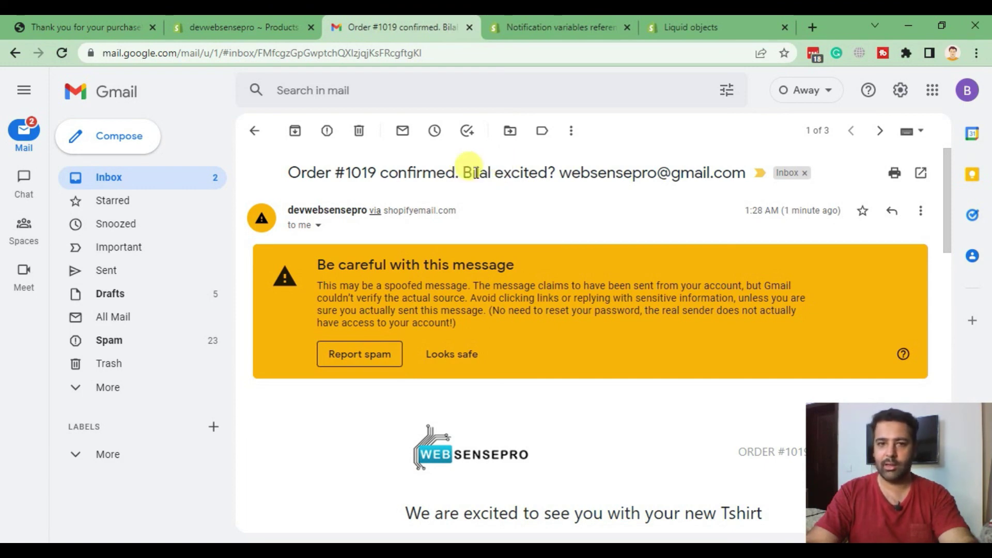
{"action": "double_click", "coordinate": [517, 172]}
{"action": "scroll", "coordinate": [627, 254], "scroll_direction": "down", "scroll_amount": 5}
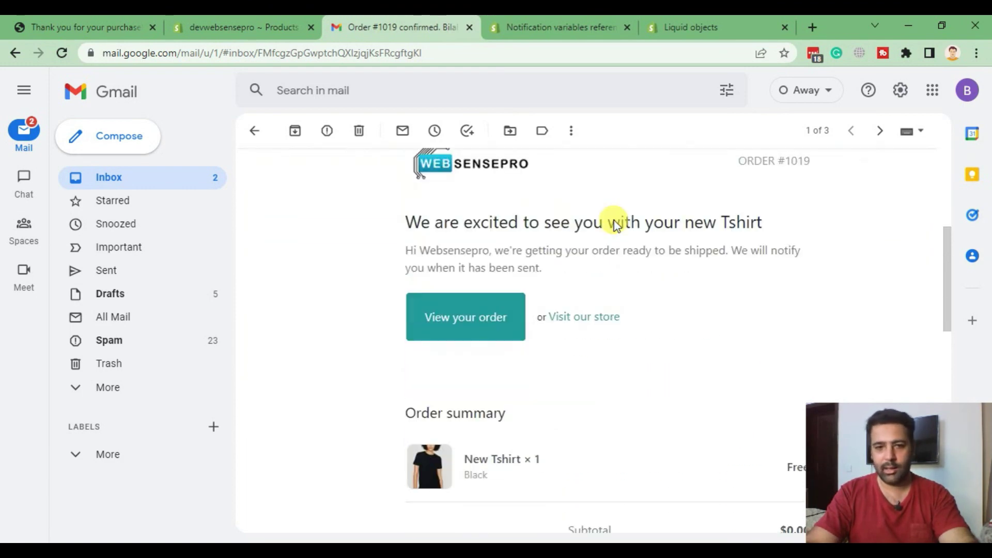
- Review the email heading and order contents, then return to the order #1019 thank-you page
{"action": "left_click_drag", "start_coordinate": [402, 226], "coordinate": [785, 227]}
{"action": "scroll", "coordinate": [659, 327], "scroll_direction": "up", "scroll_amount": 3}
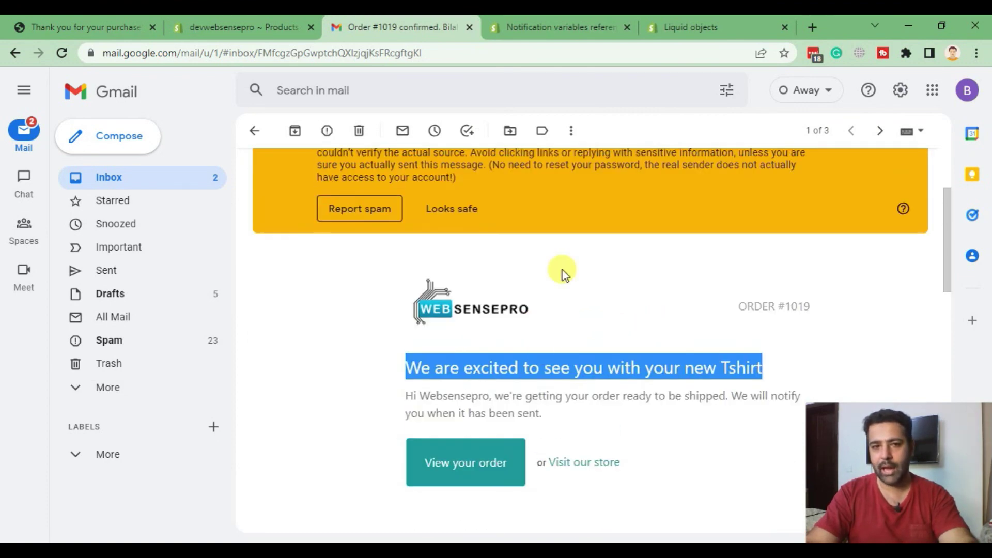
{"action": "scroll", "coordinate": [574, 253], "scroll_direction": "down", "scroll_amount": 15}
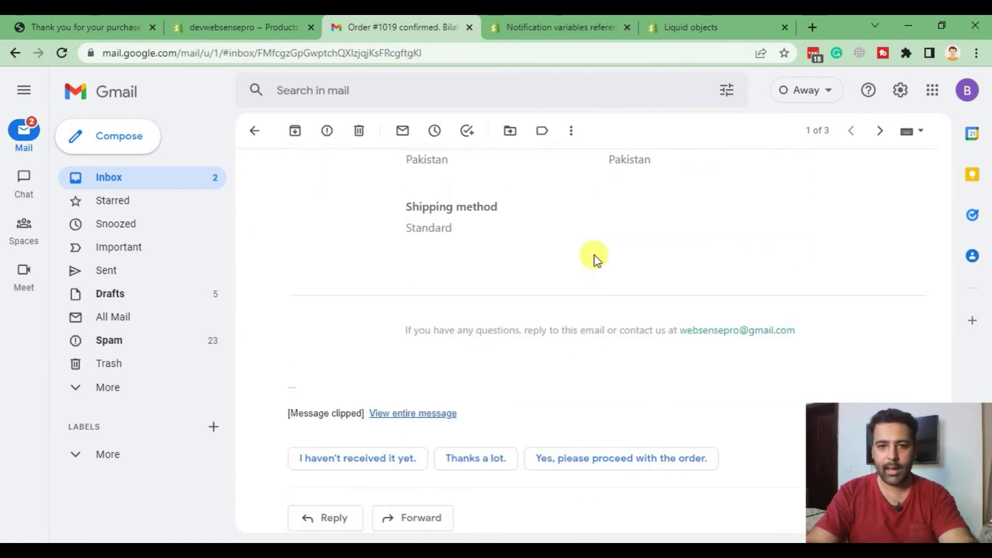
{"action": "scroll", "coordinate": [609, 318], "scroll_direction": "up", "scroll_amount": 7}
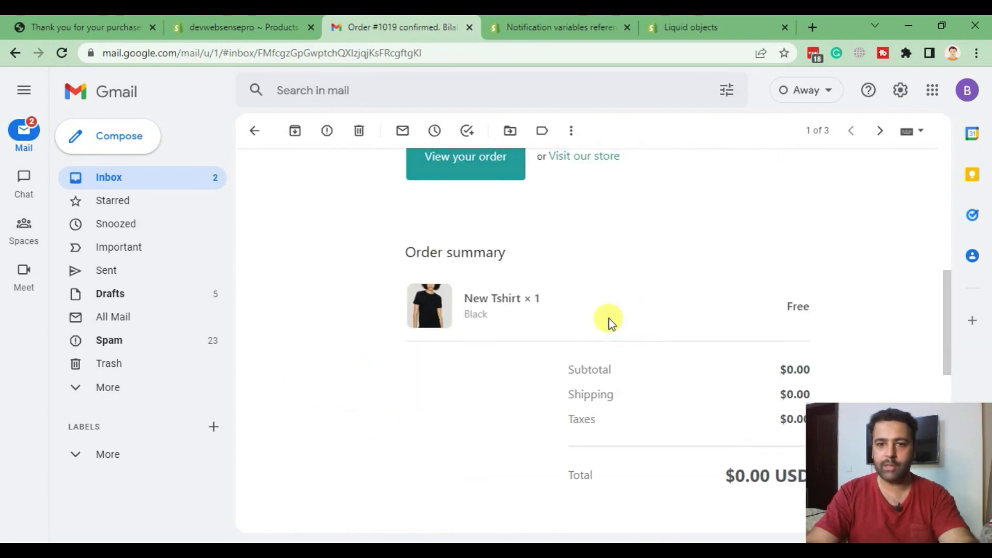
{"action": "scroll", "coordinate": [609, 318], "scroll_direction": "up", "scroll_amount": 8}
{"action": "scroll", "coordinate": [609, 318], "scroll_direction": "down", "scroll_amount": 8}
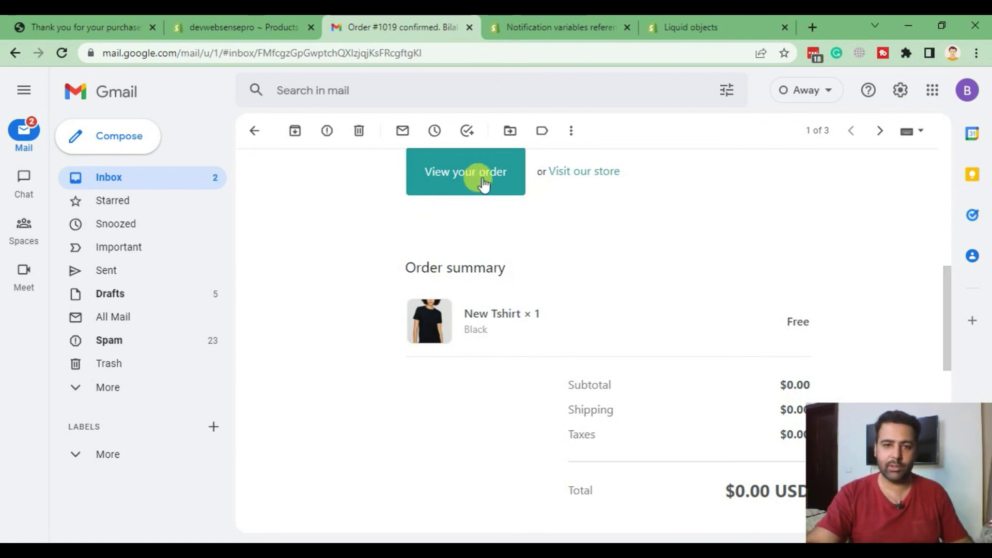
{"action": "scroll", "coordinate": [558, 279], "scroll_direction": "up", "scroll_amount": 7}
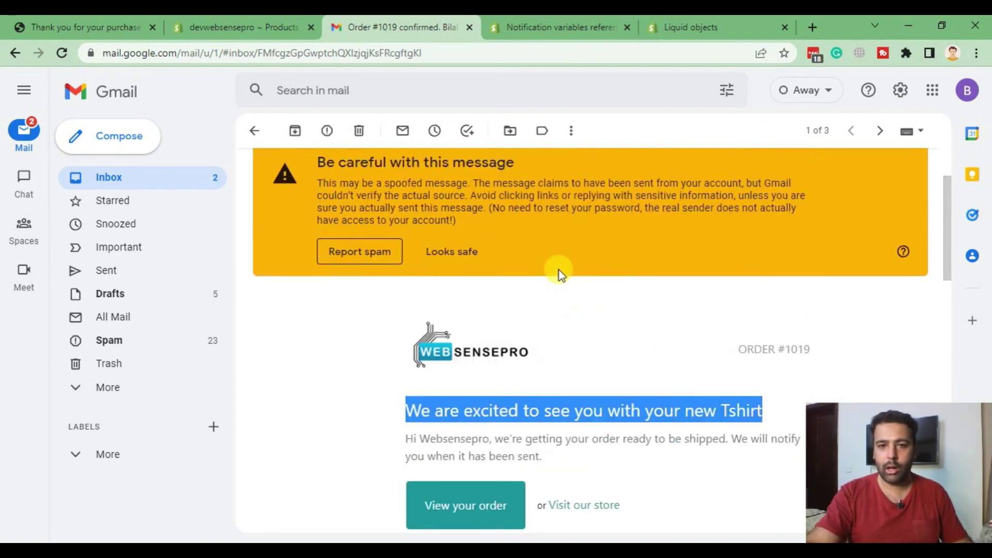
{"action": "scroll", "coordinate": [559, 264], "scroll_direction": "up", "scroll_amount": 2}
{"action": "left_click", "coordinate": [550, 217]}
{"action": "scroll", "coordinate": [599, 276], "scroll_direction": "down", "scroll_amount": 4}
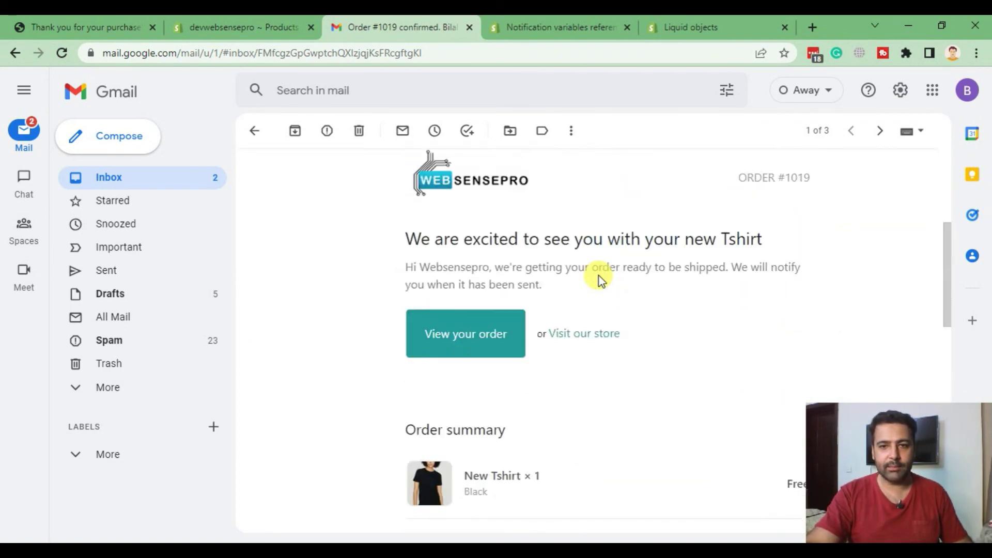
{"action": "scroll", "coordinate": [599, 275], "scroll_direction": "up", "scroll_amount": 4}
{"action": "left_click", "coordinate": [229, 28]}
{"action": "left_click", "coordinate": [33, 29]}
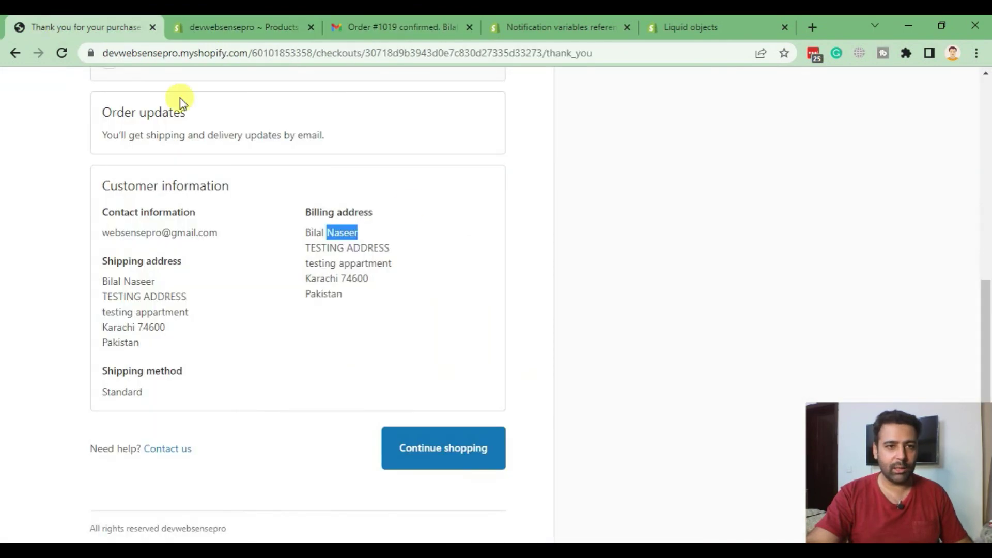